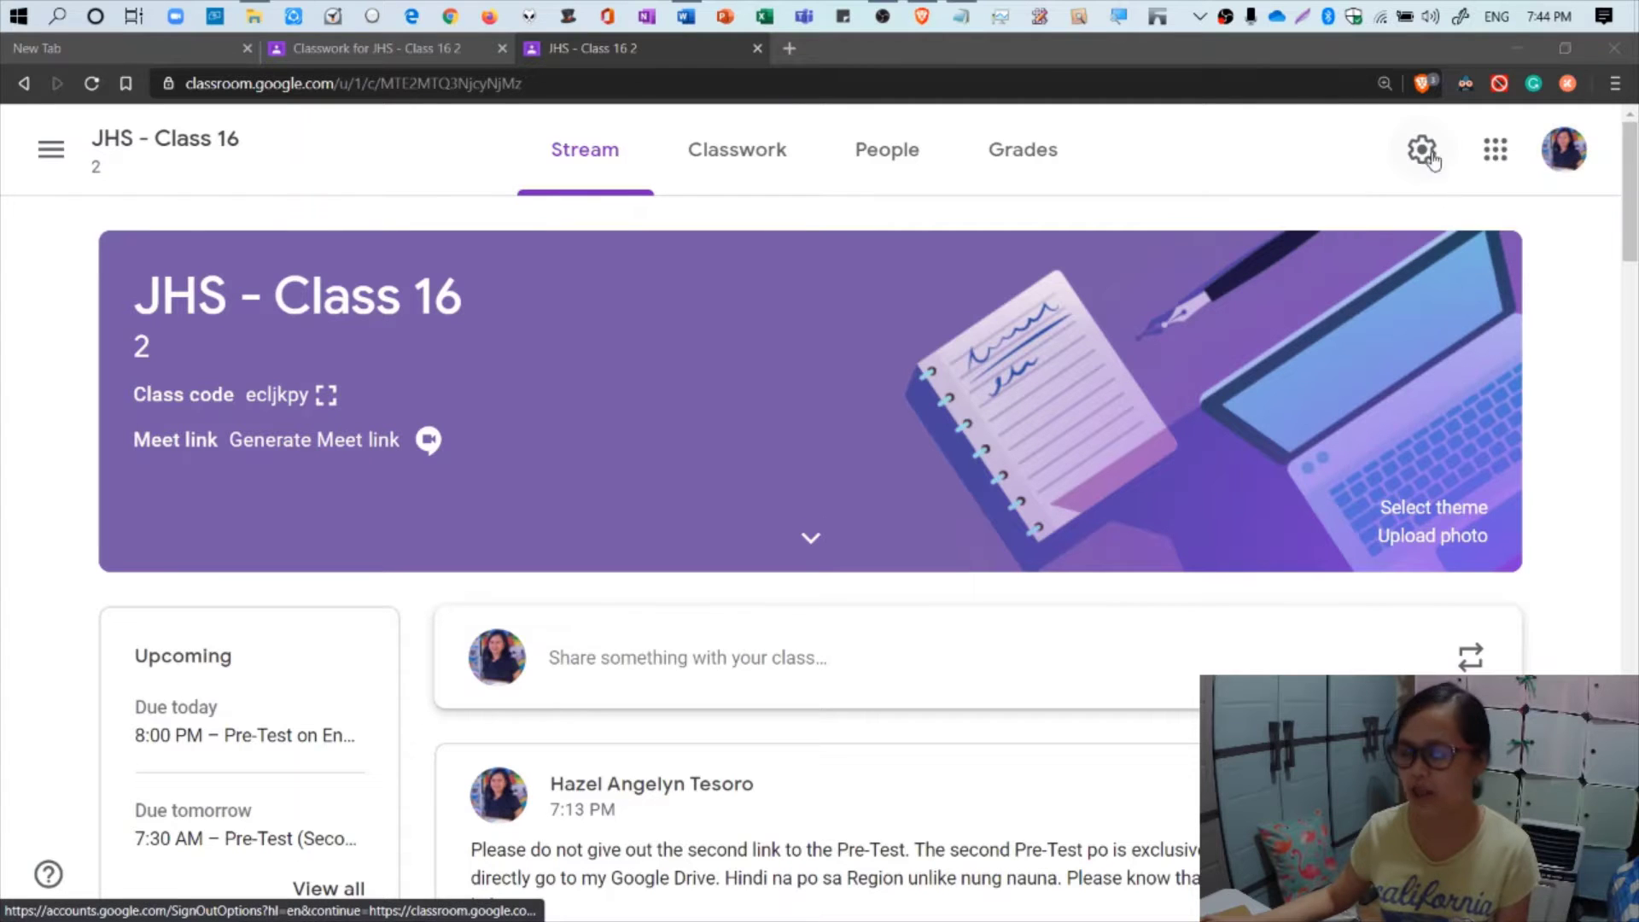
Open Class settings and zoom in on the Grading section: Daily attendance 10%, Training output 90%.
click(1421, 151)
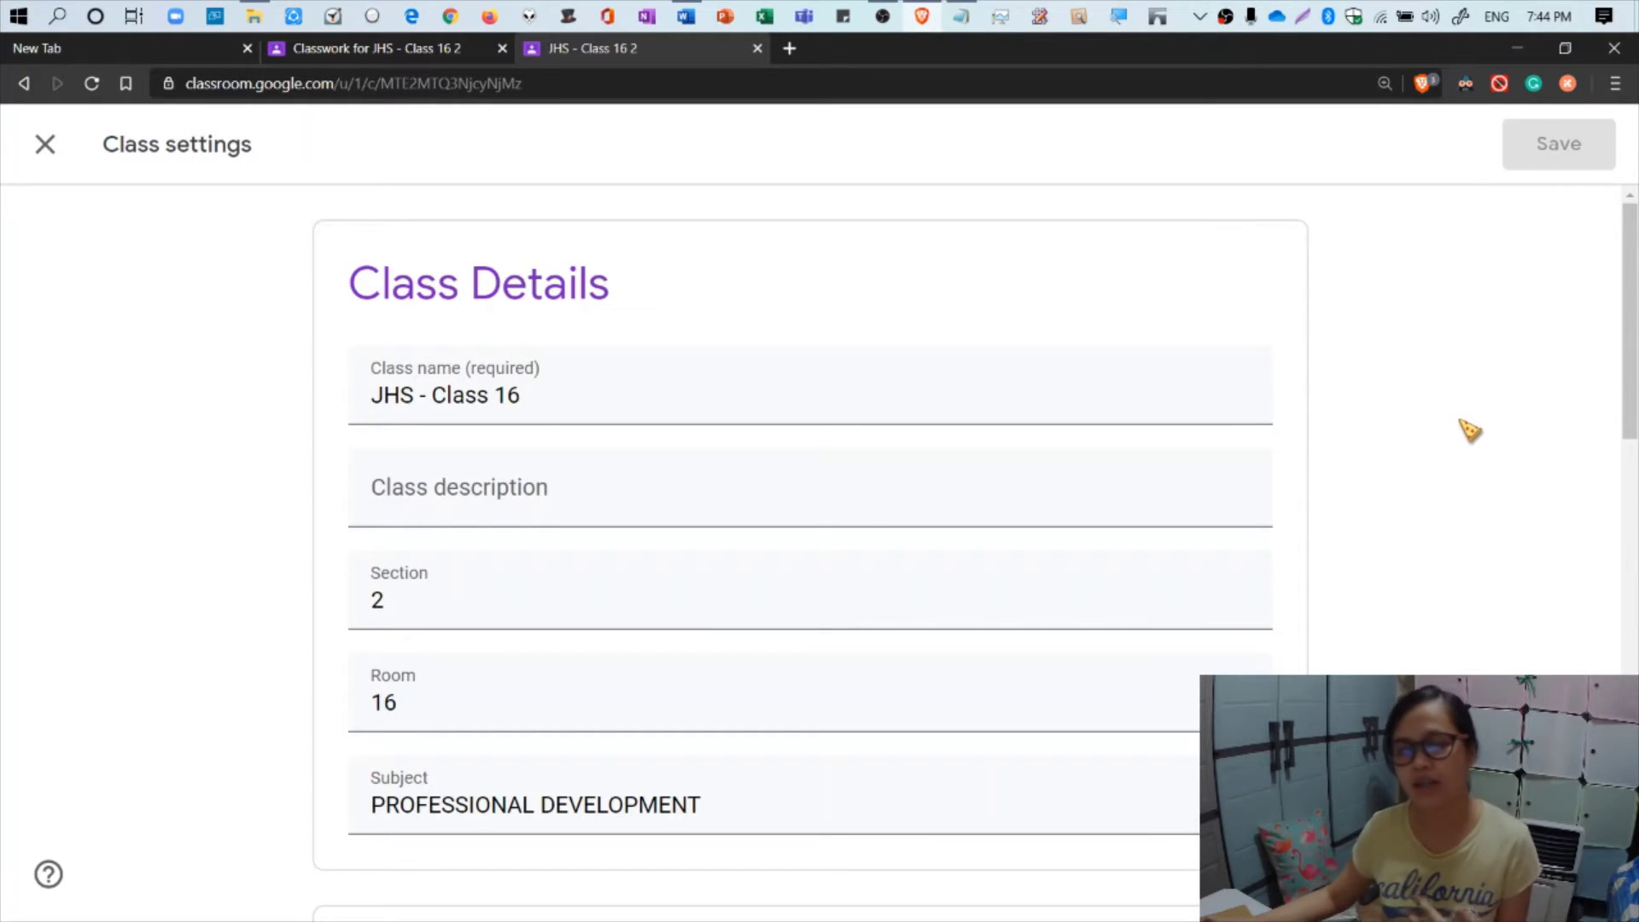
scroll(1464, 427, down, 6)
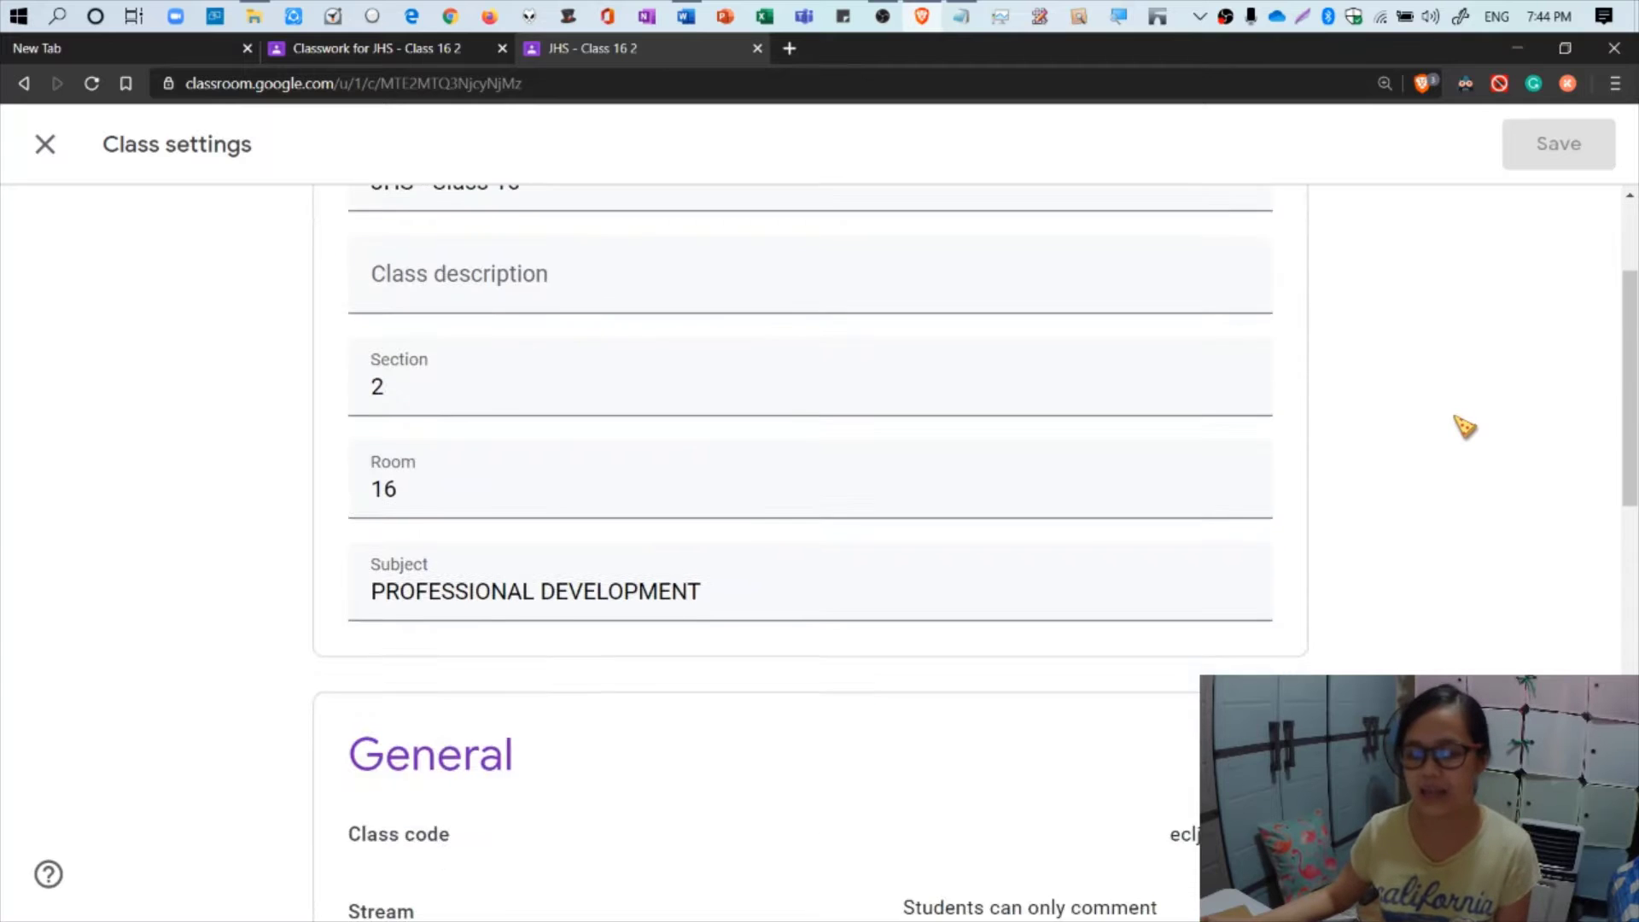
scroll(1465, 427, down, 3)
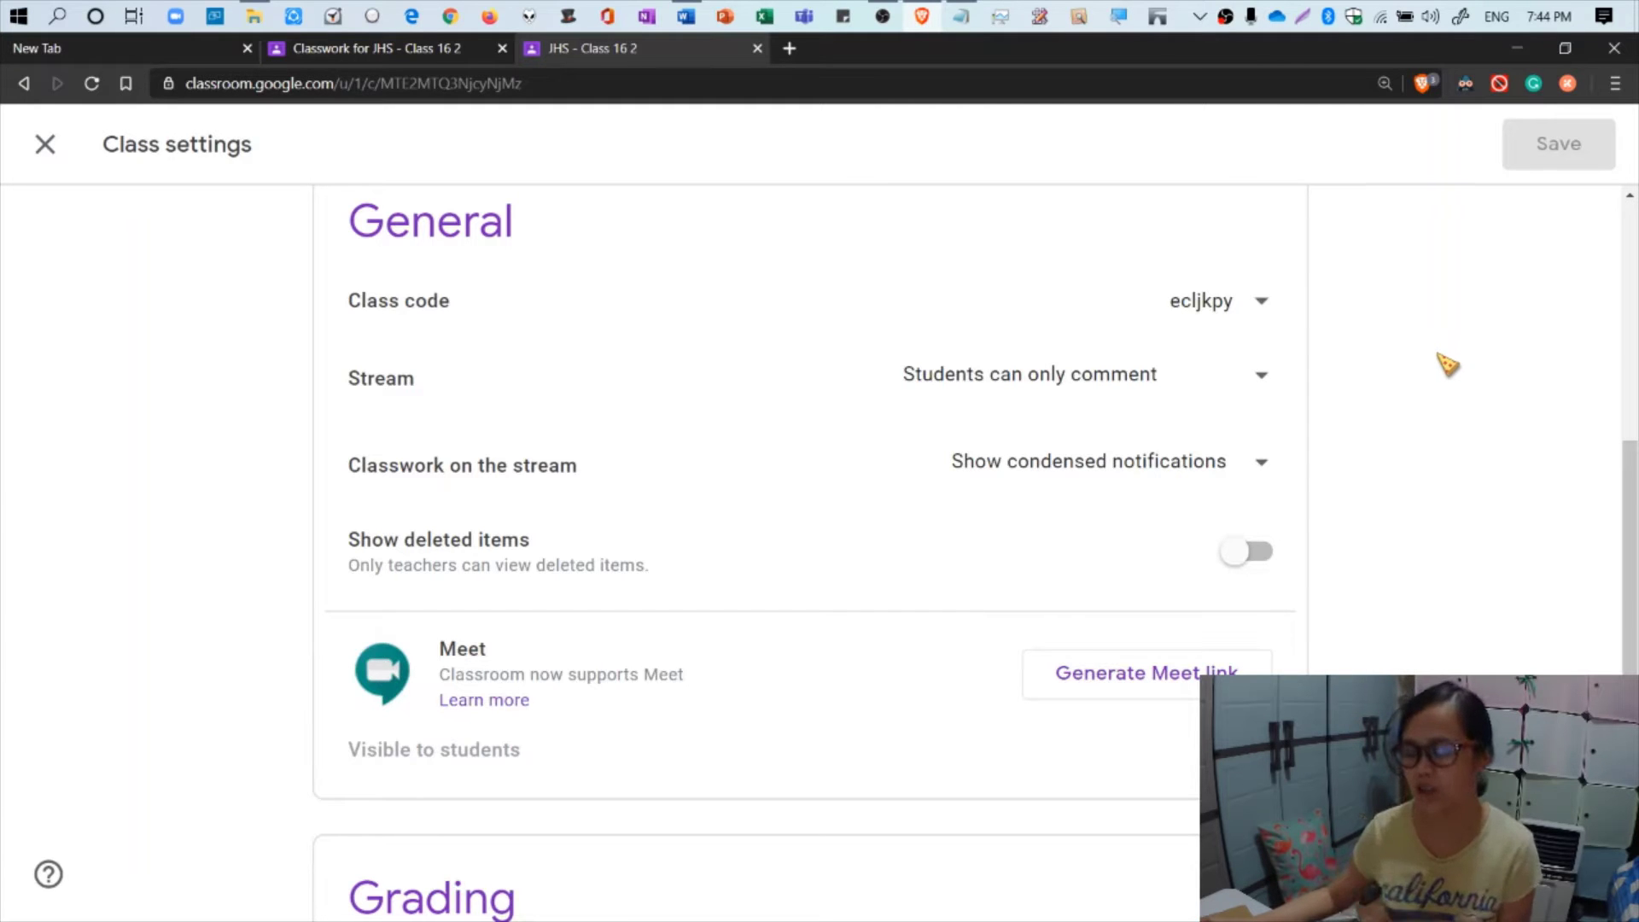
scroll(1449, 365, down, 6)
scroll(1449, 364, down, 1)
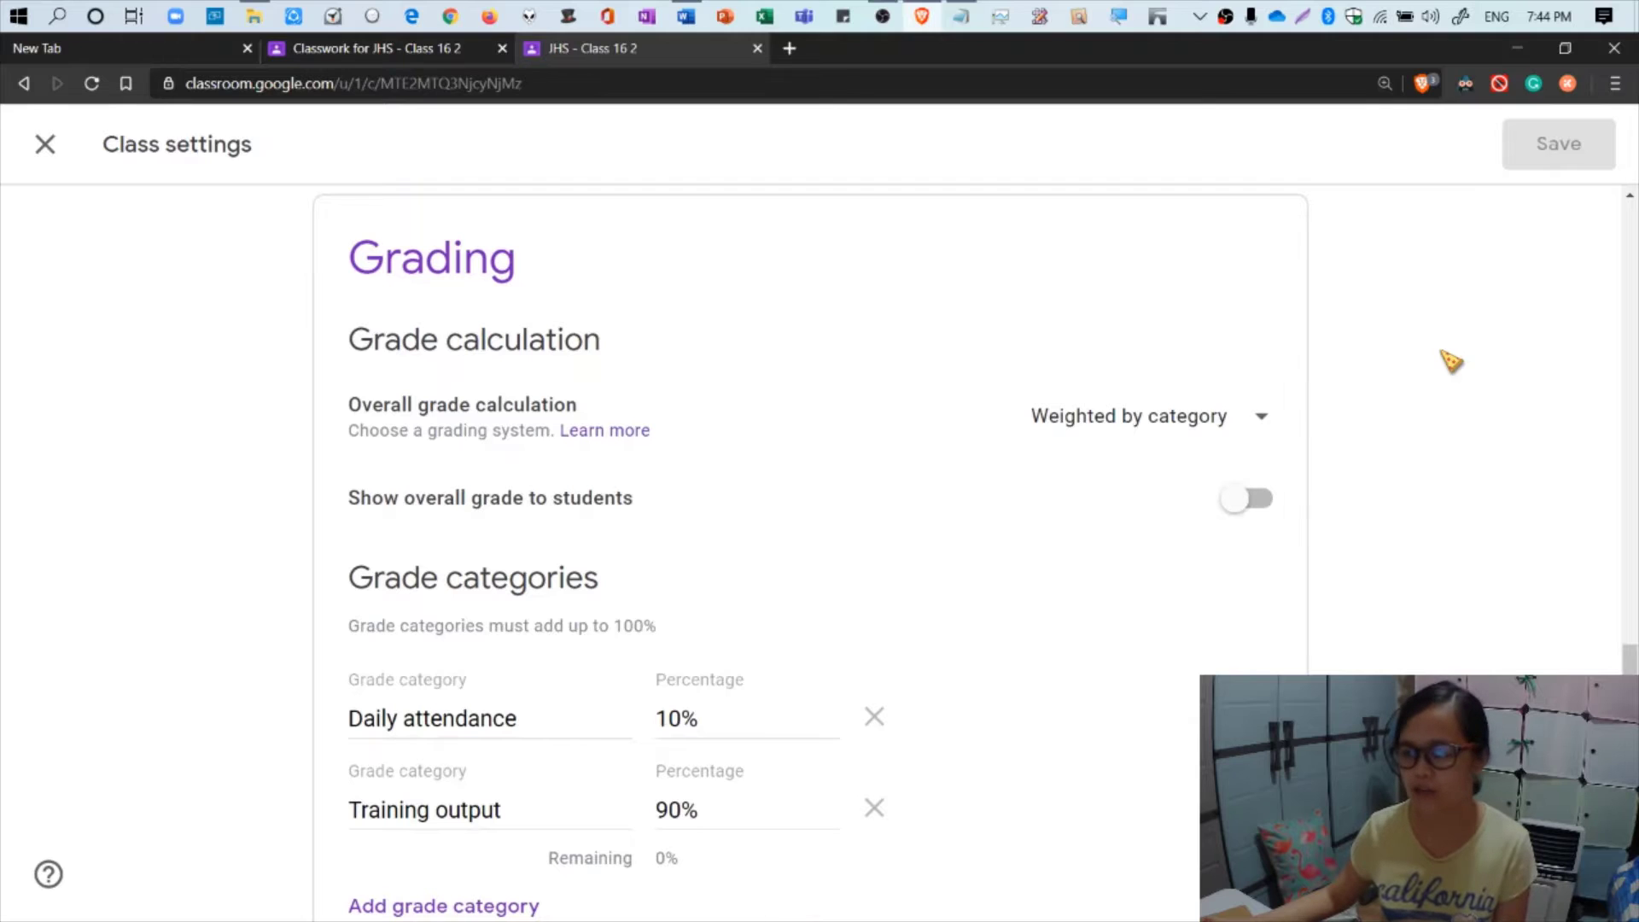
scroll(1451, 362, down, 1)
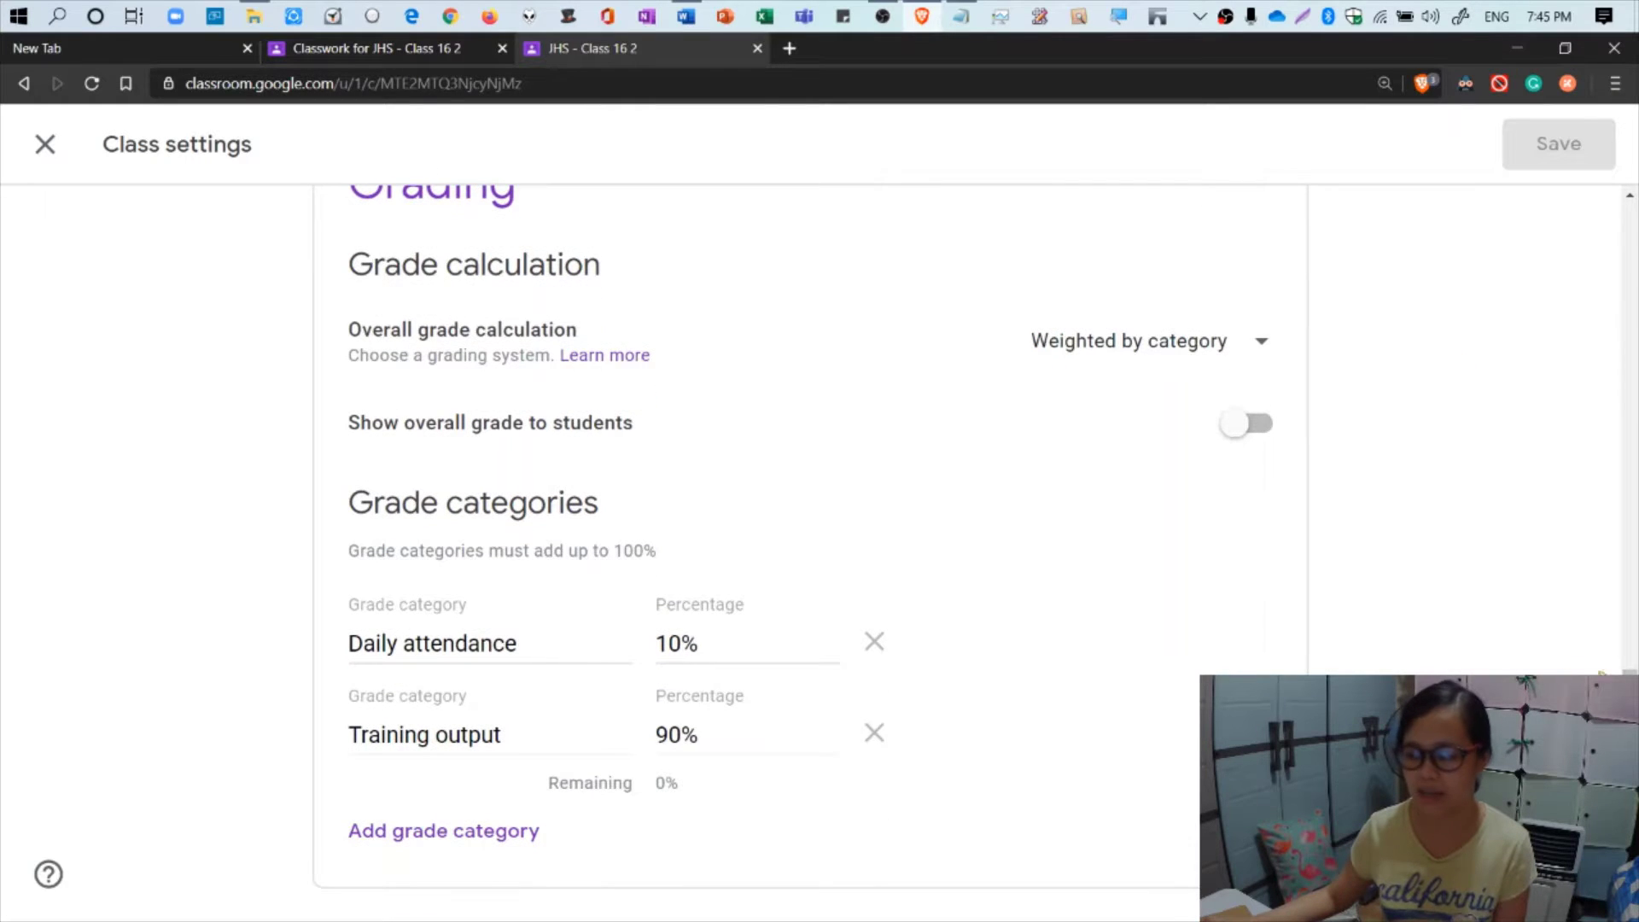
scroll(810, 538, up, 1)
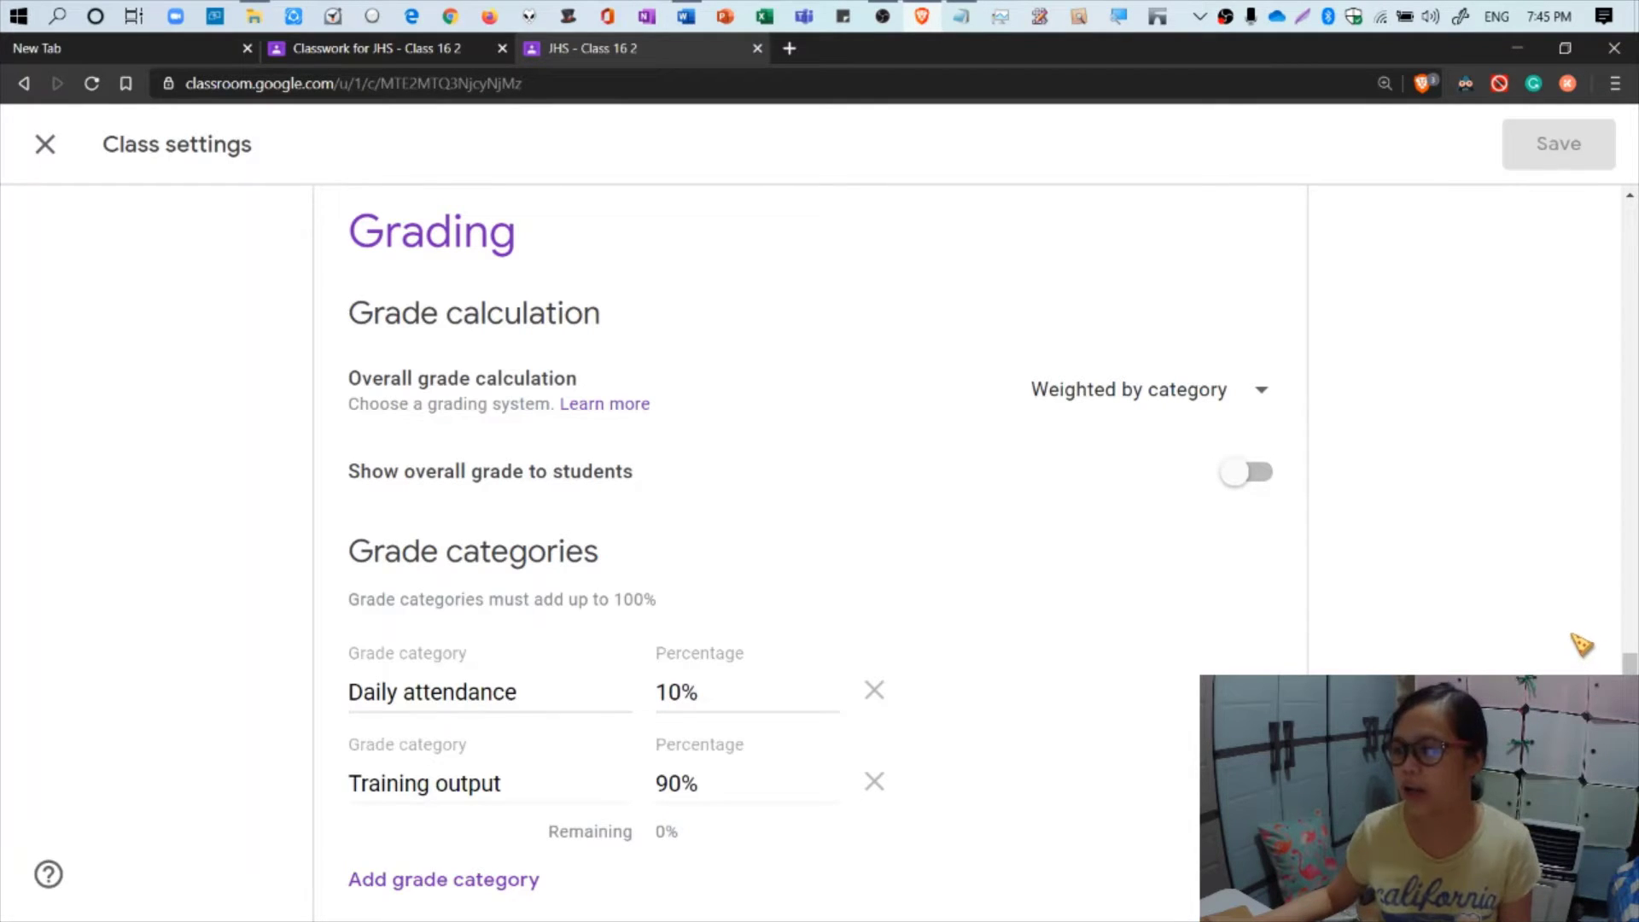
key(ctrl+plus)
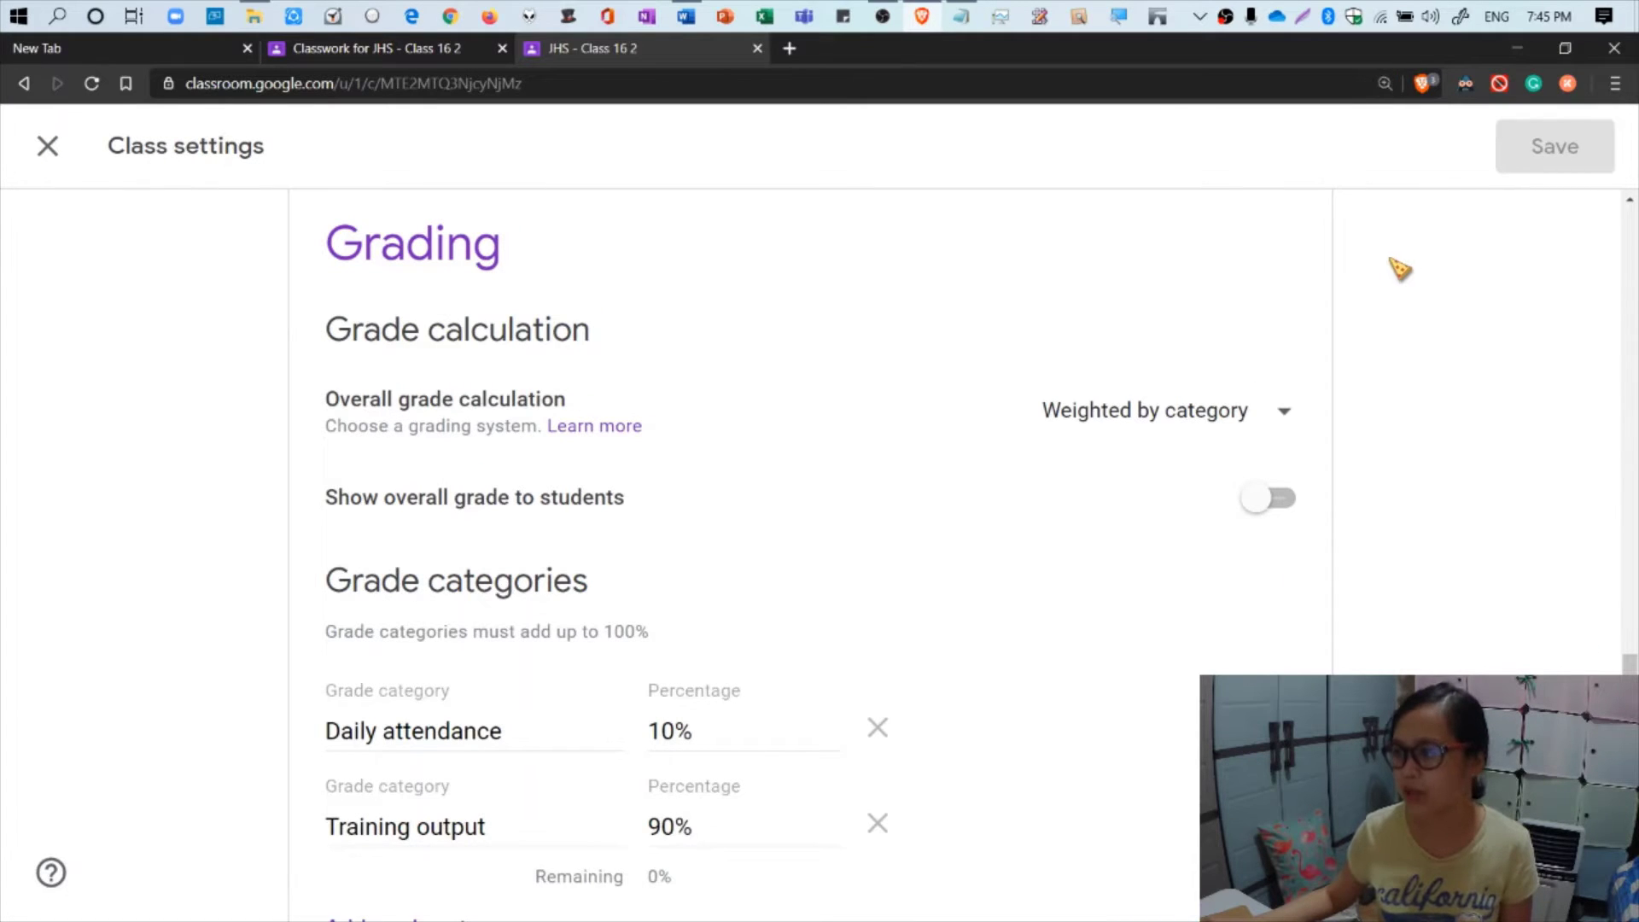
Try No overall grade and Total points, then set overall grade calculation back to Weighted by category.
click(1286, 416)
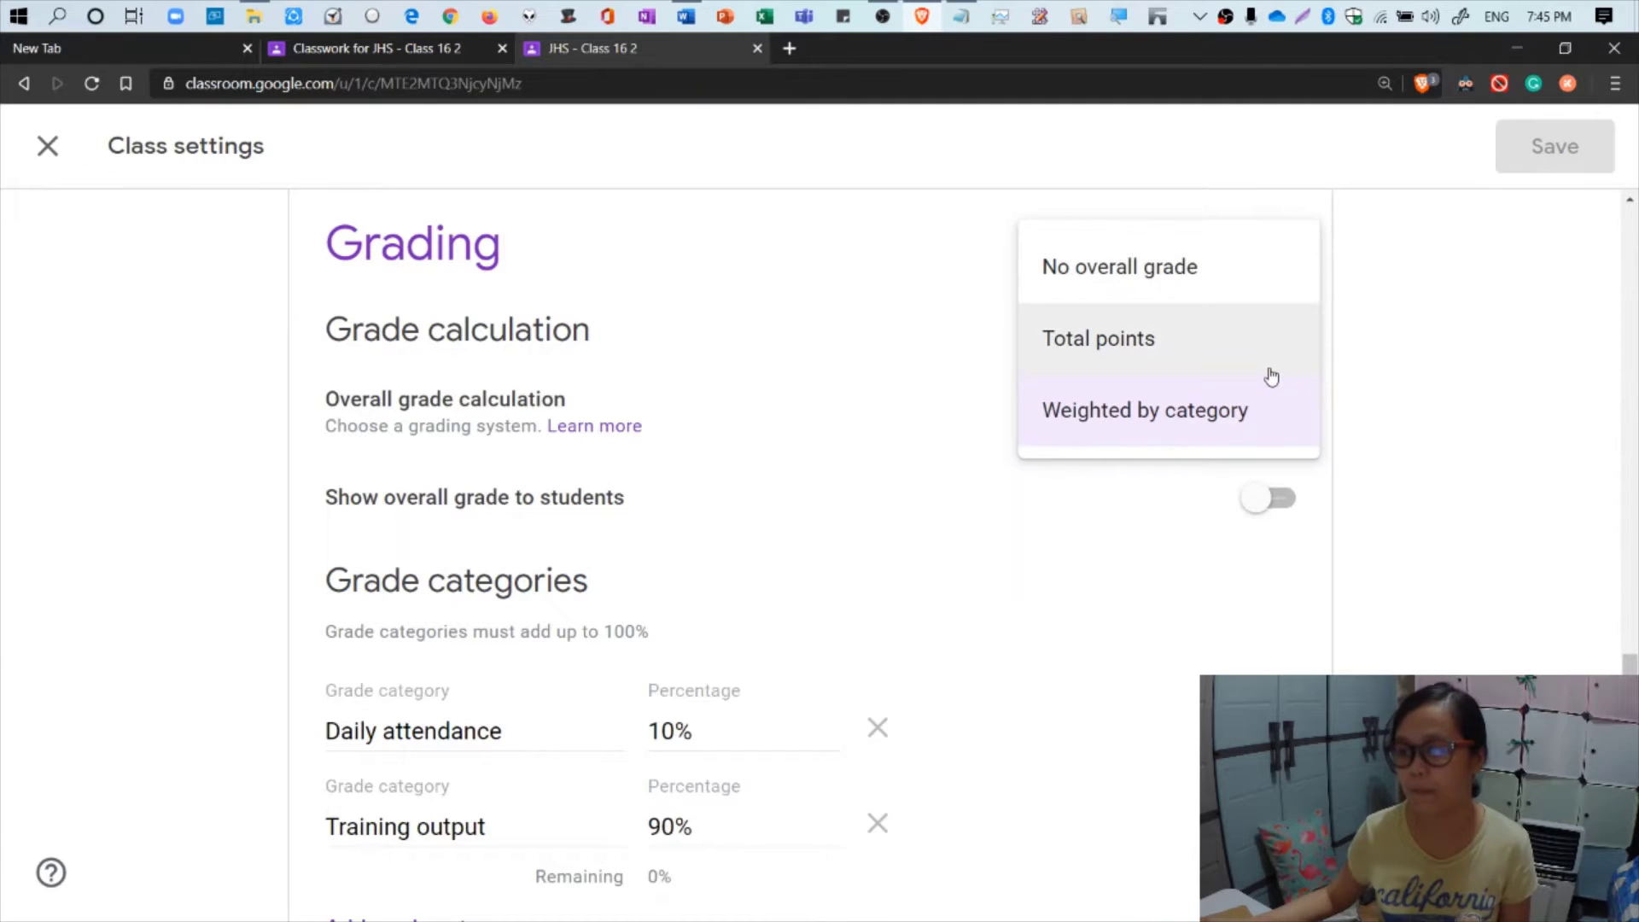
click(1245, 288)
click(1234, 420)
click(1181, 499)
click(1181, 421)
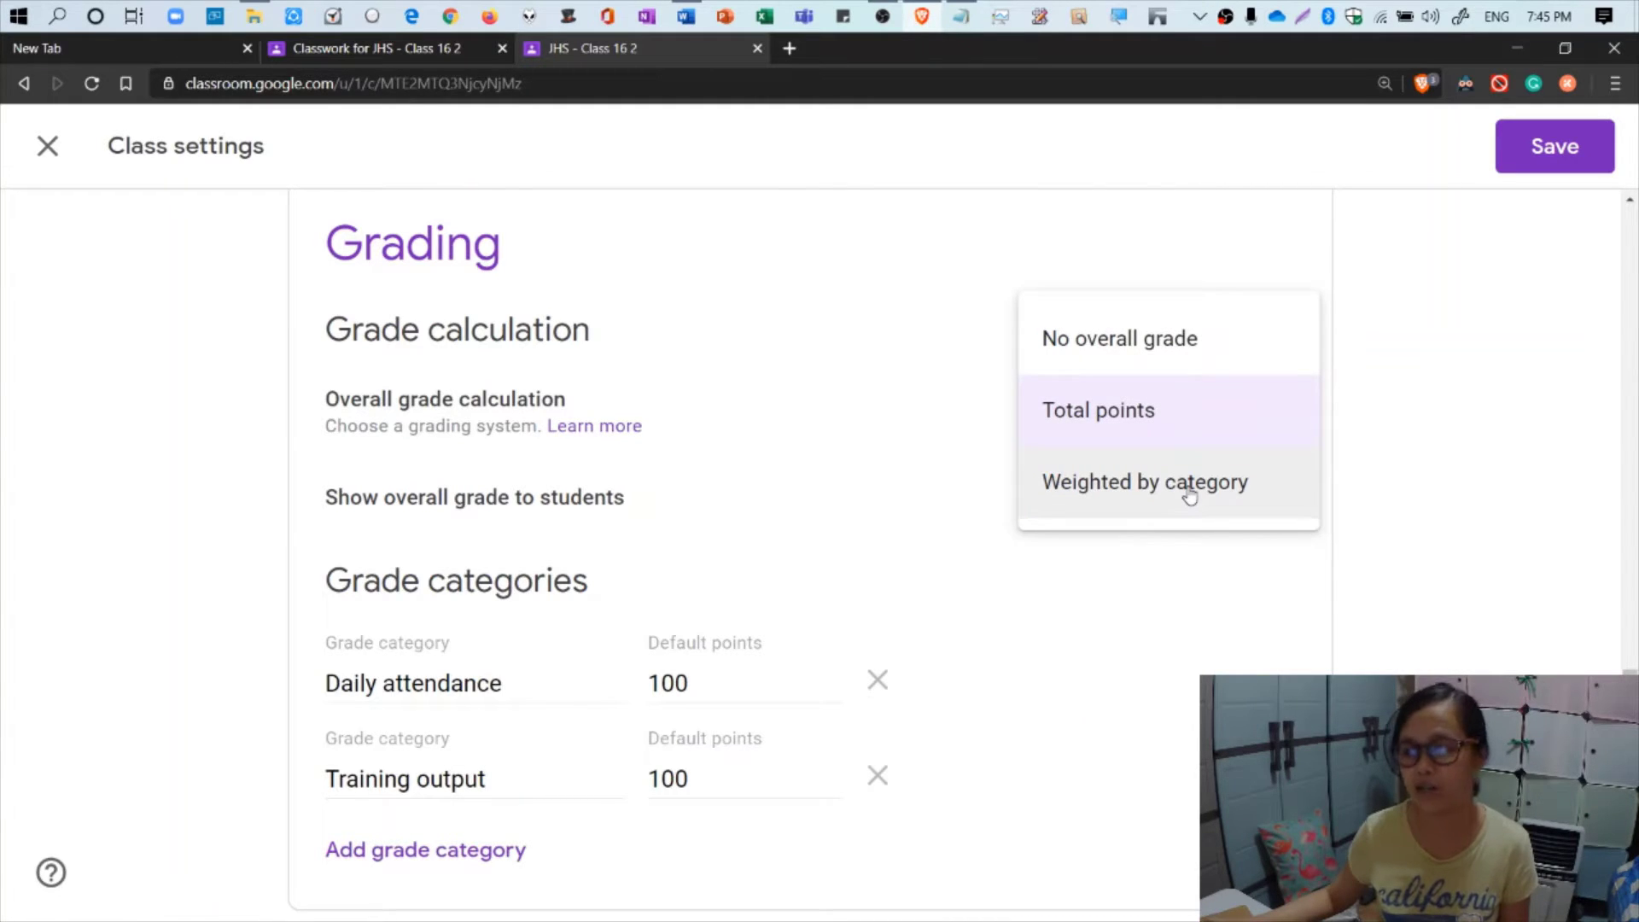
click(1189, 495)
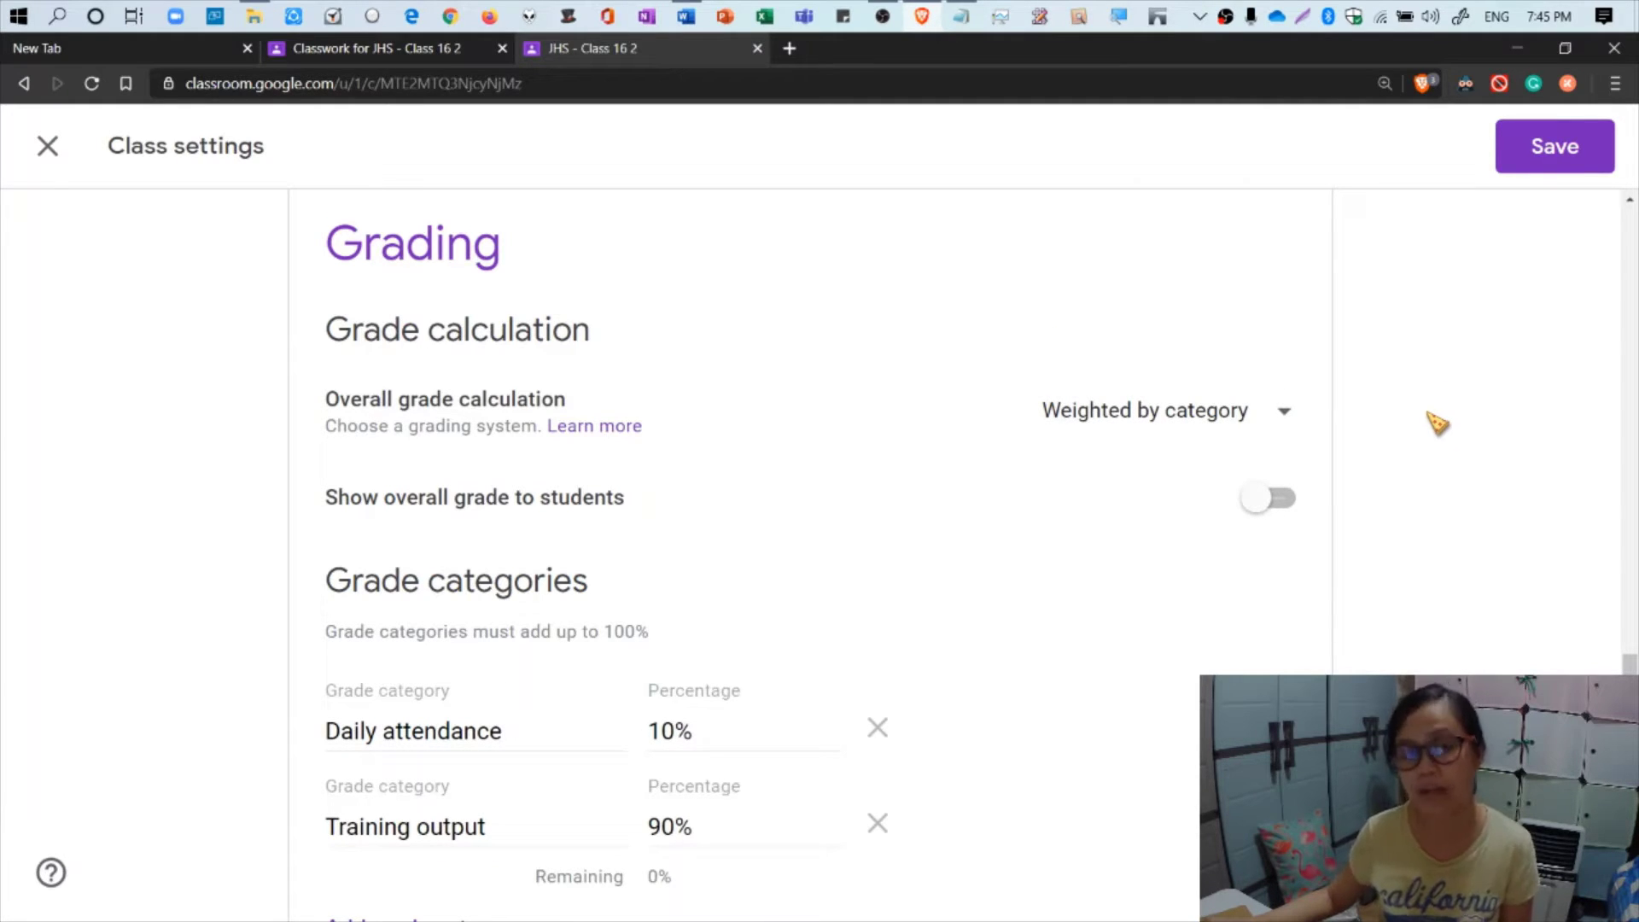
scroll(1437, 420, down, 1)
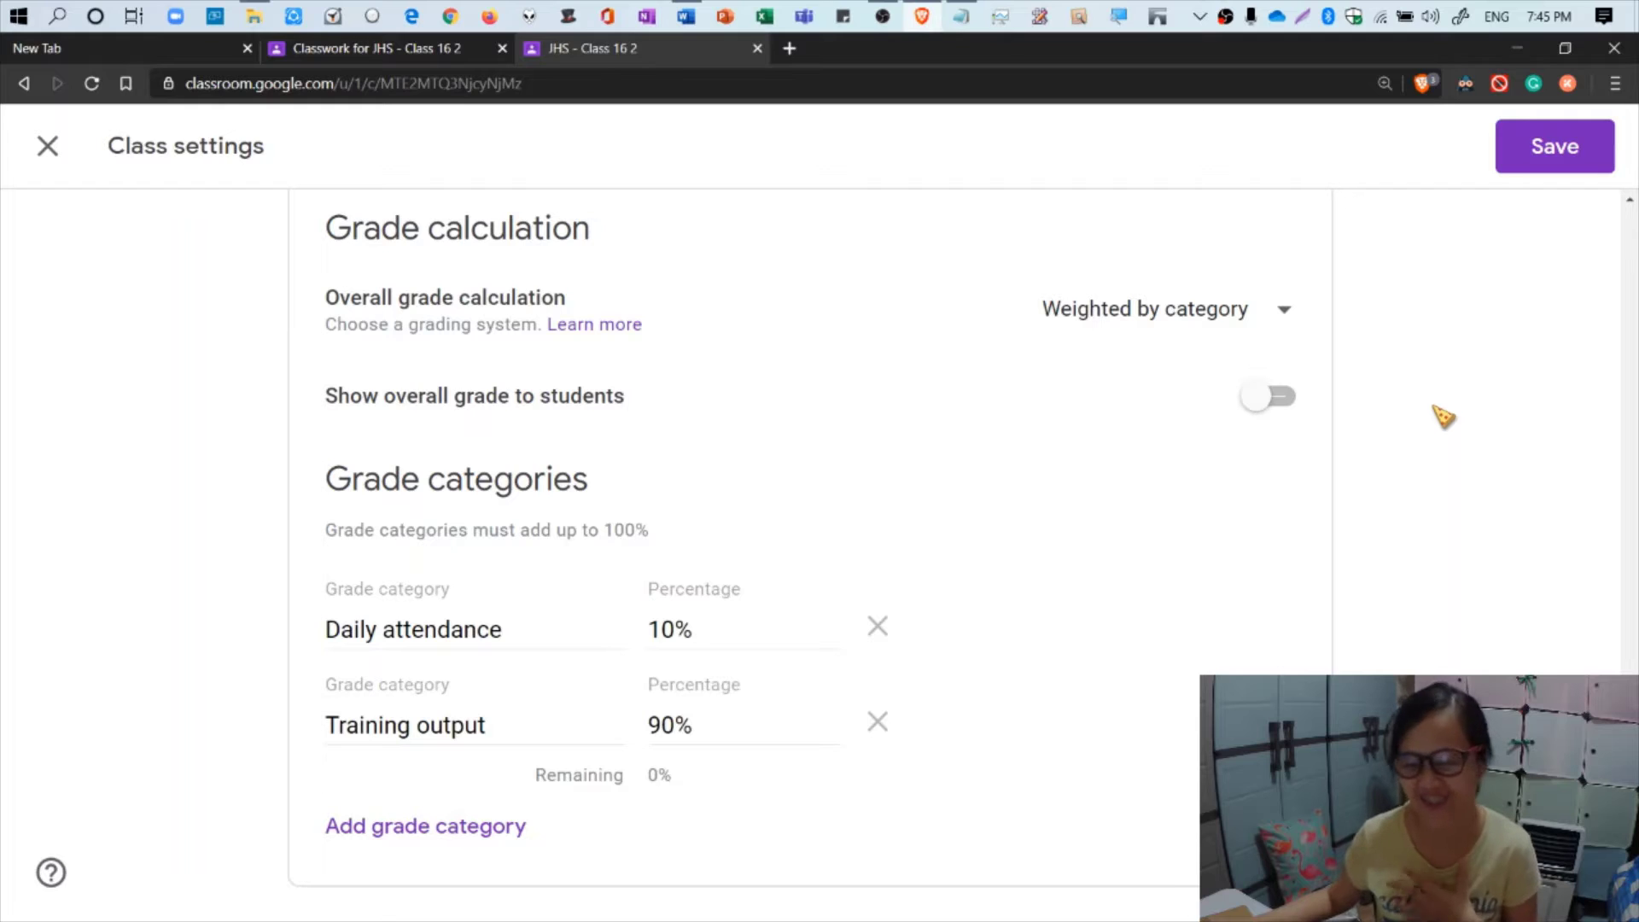
Change the Training output category percentage to 90, next to Daily attendance at 10%.
click(562, 632)
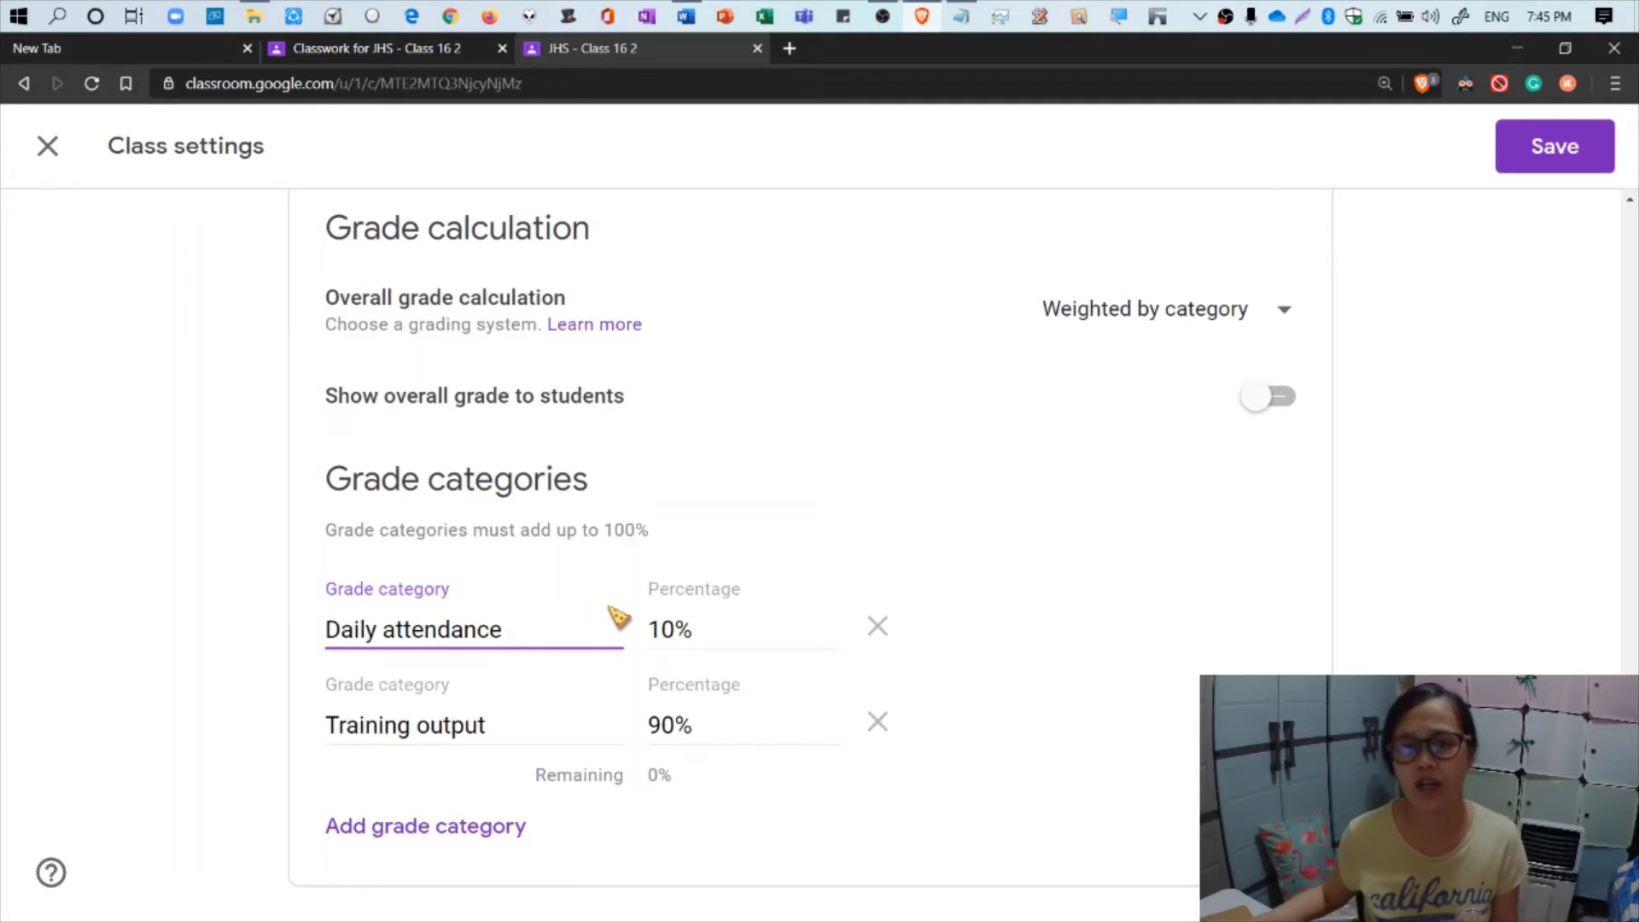
click(743, 624)
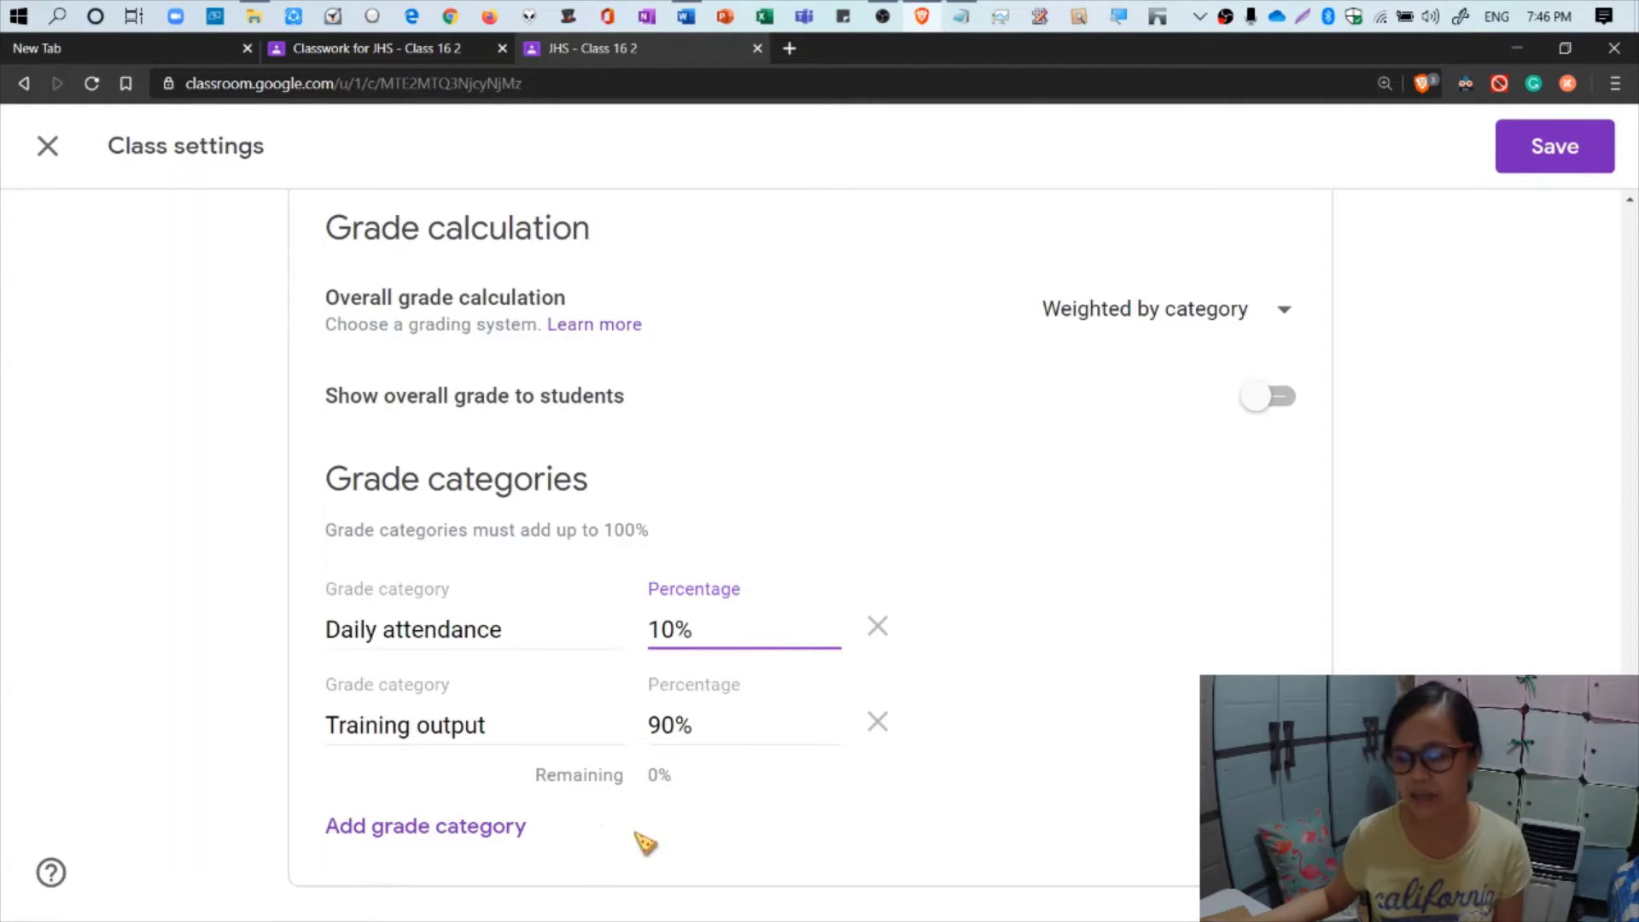
click(513, 725)
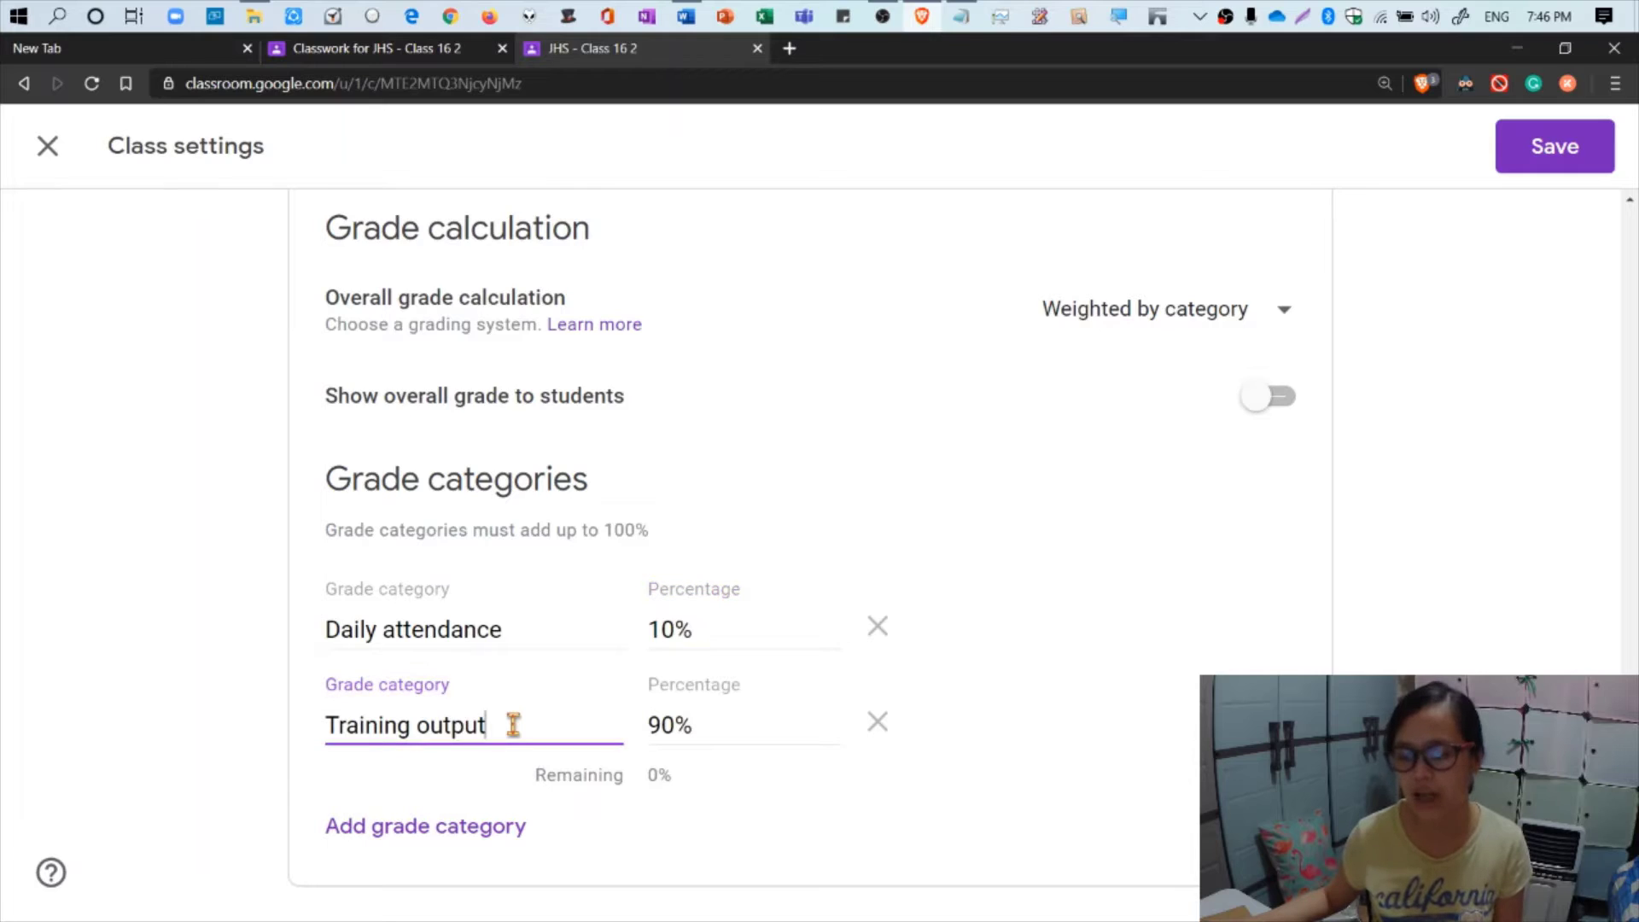
click(691, 726)
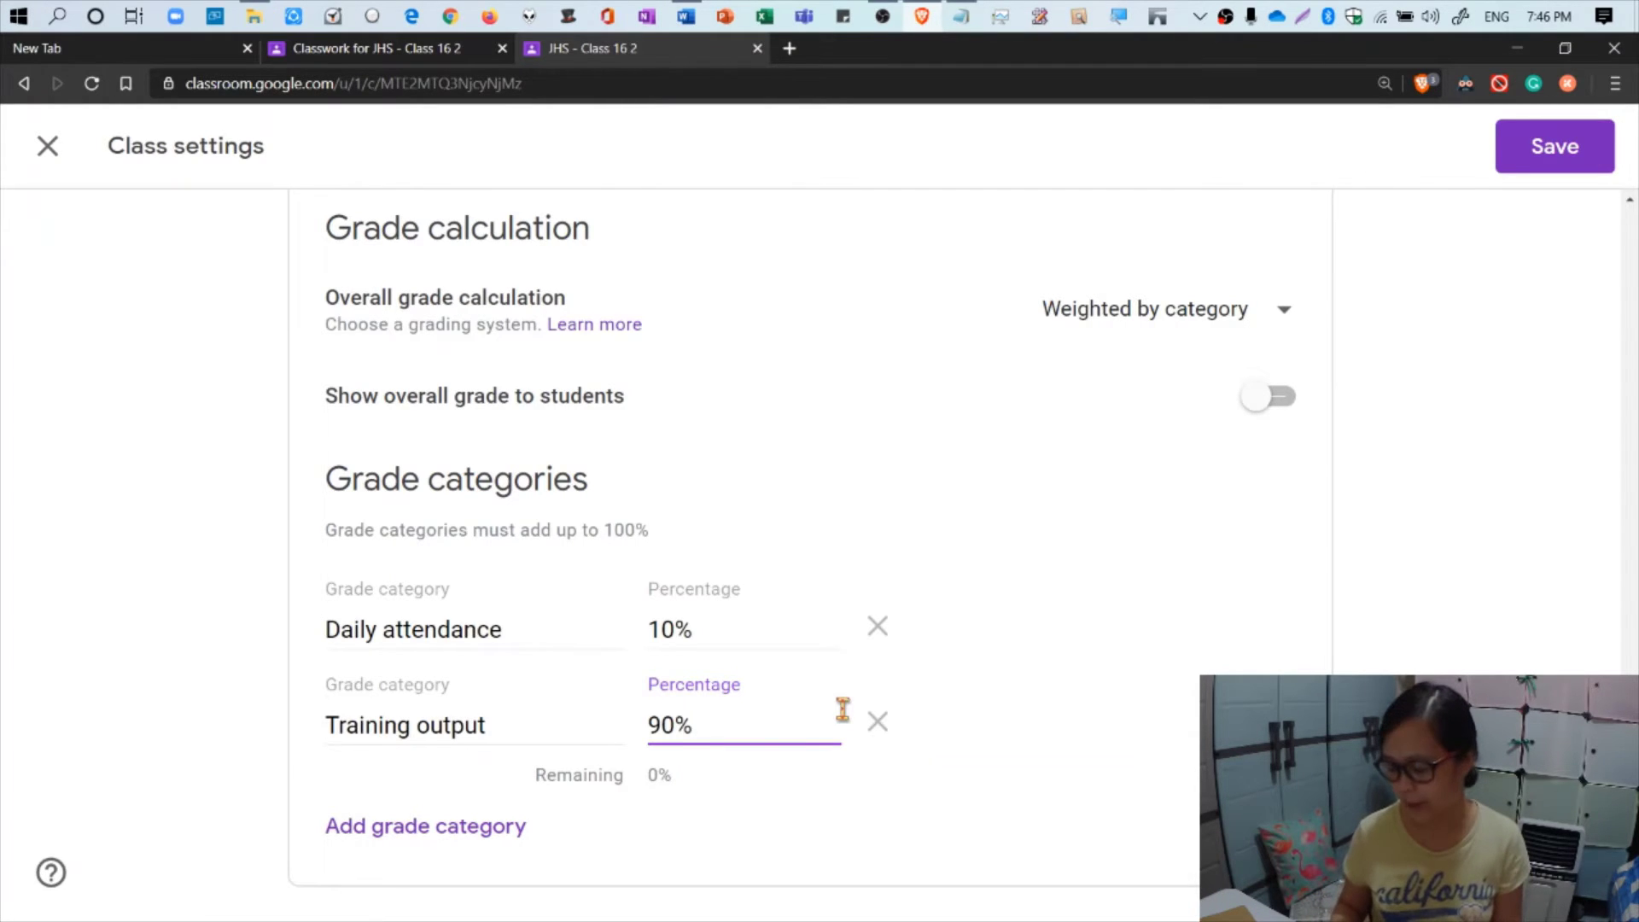
key(BackSpace)
key(BackSpace)
key(BackSpace)
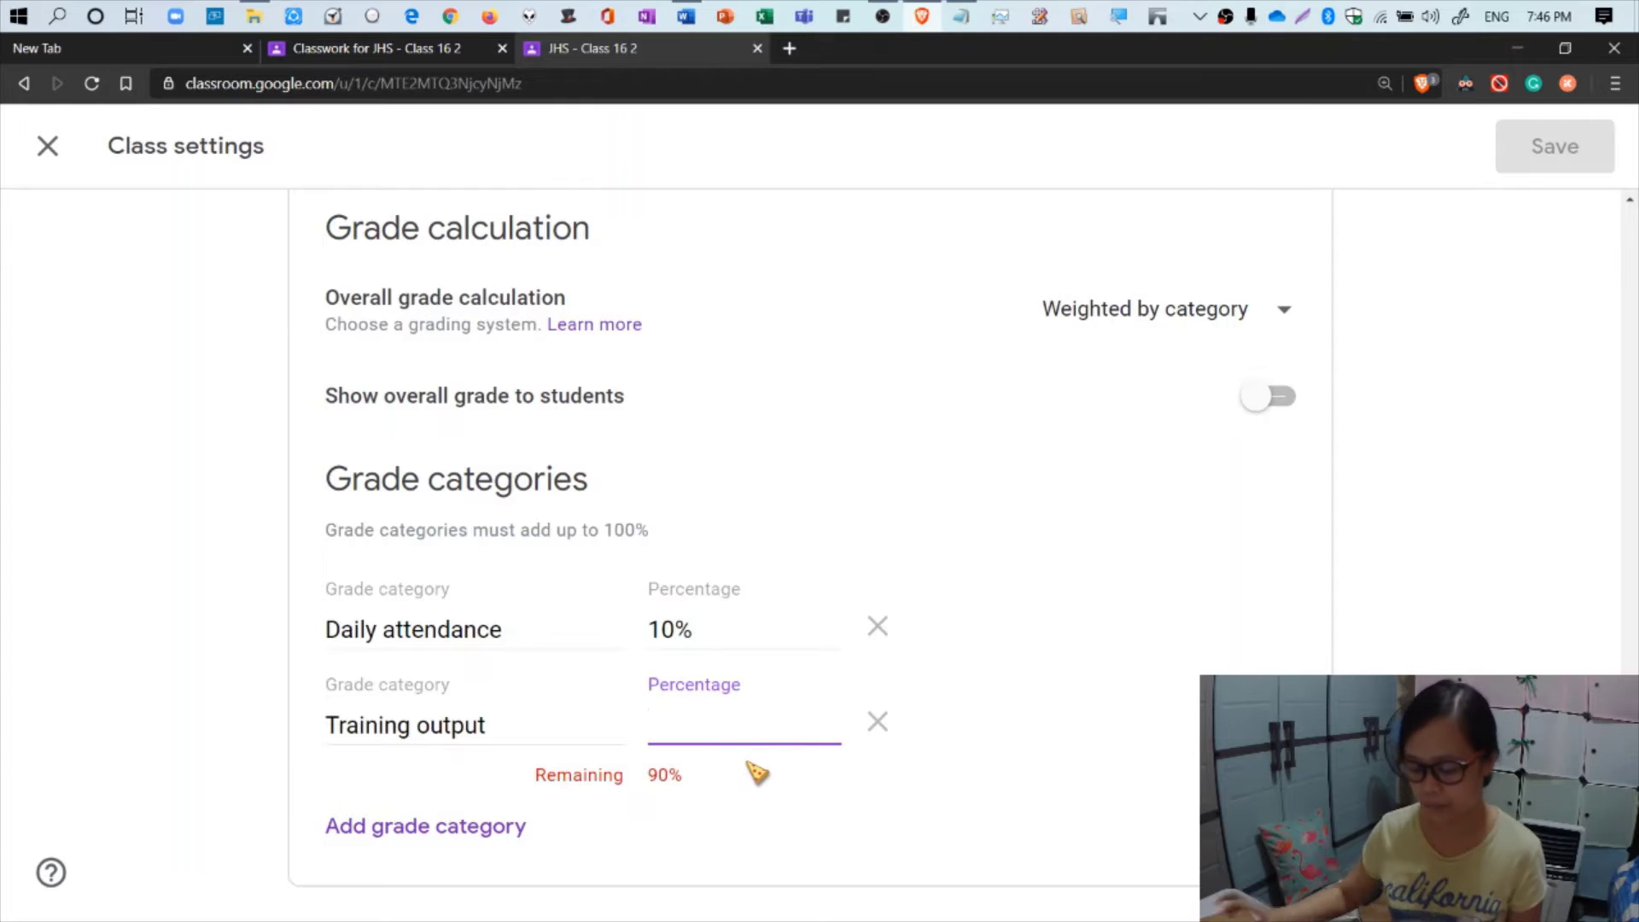
text(90)
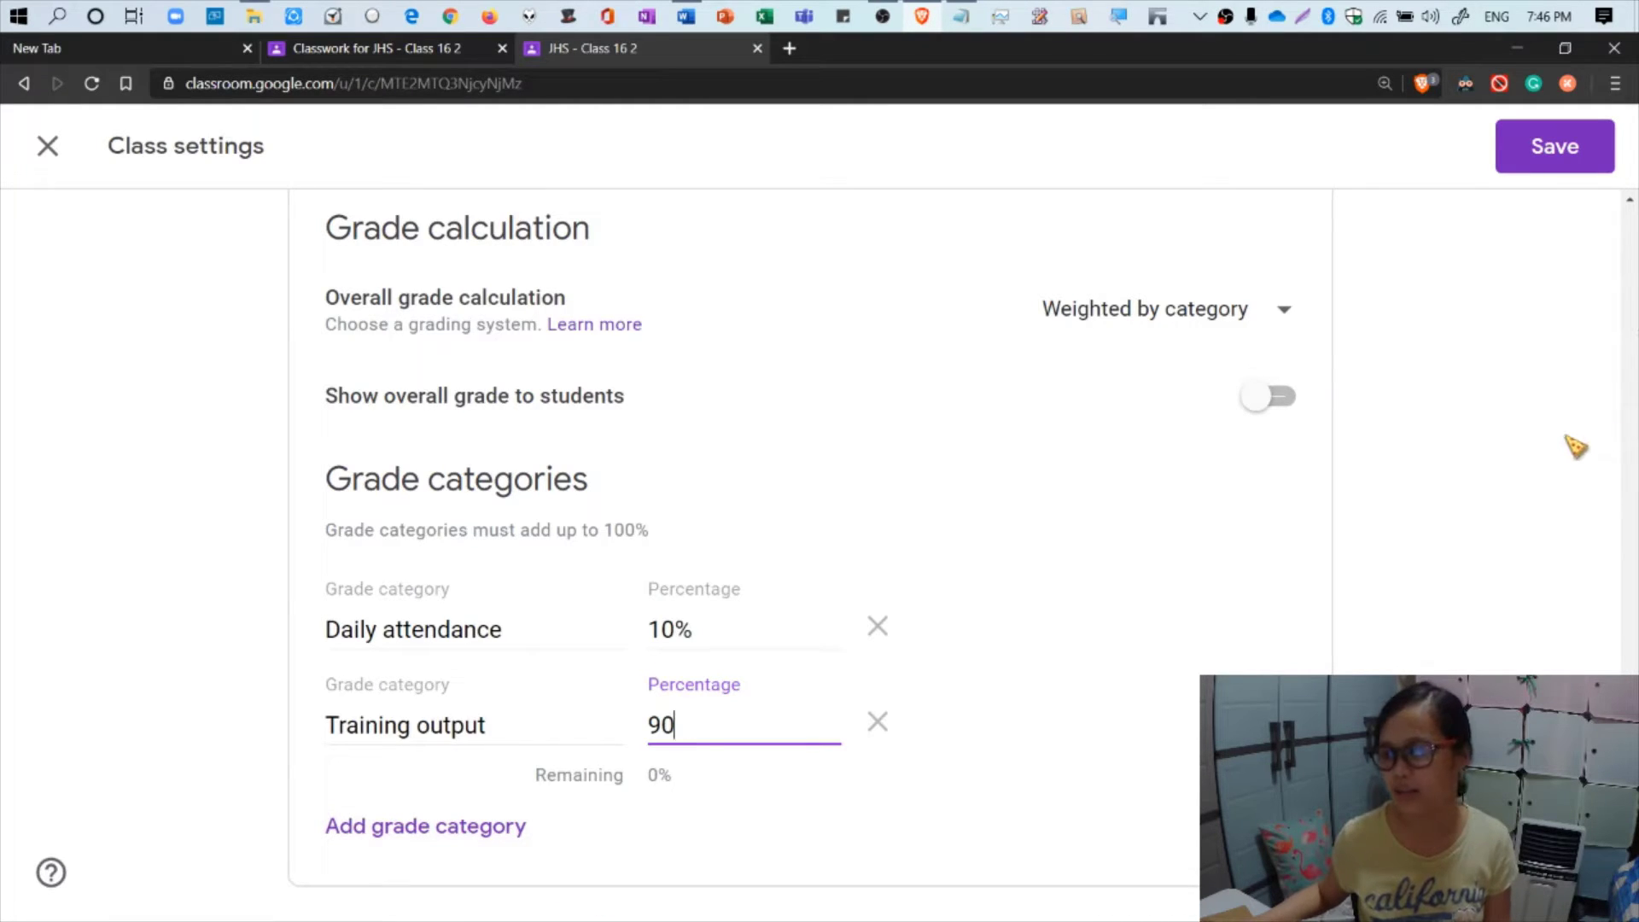
Complete the Training output entry as 90% and save the class settings.
text(%)
scroll(1451, 427, up, 20)
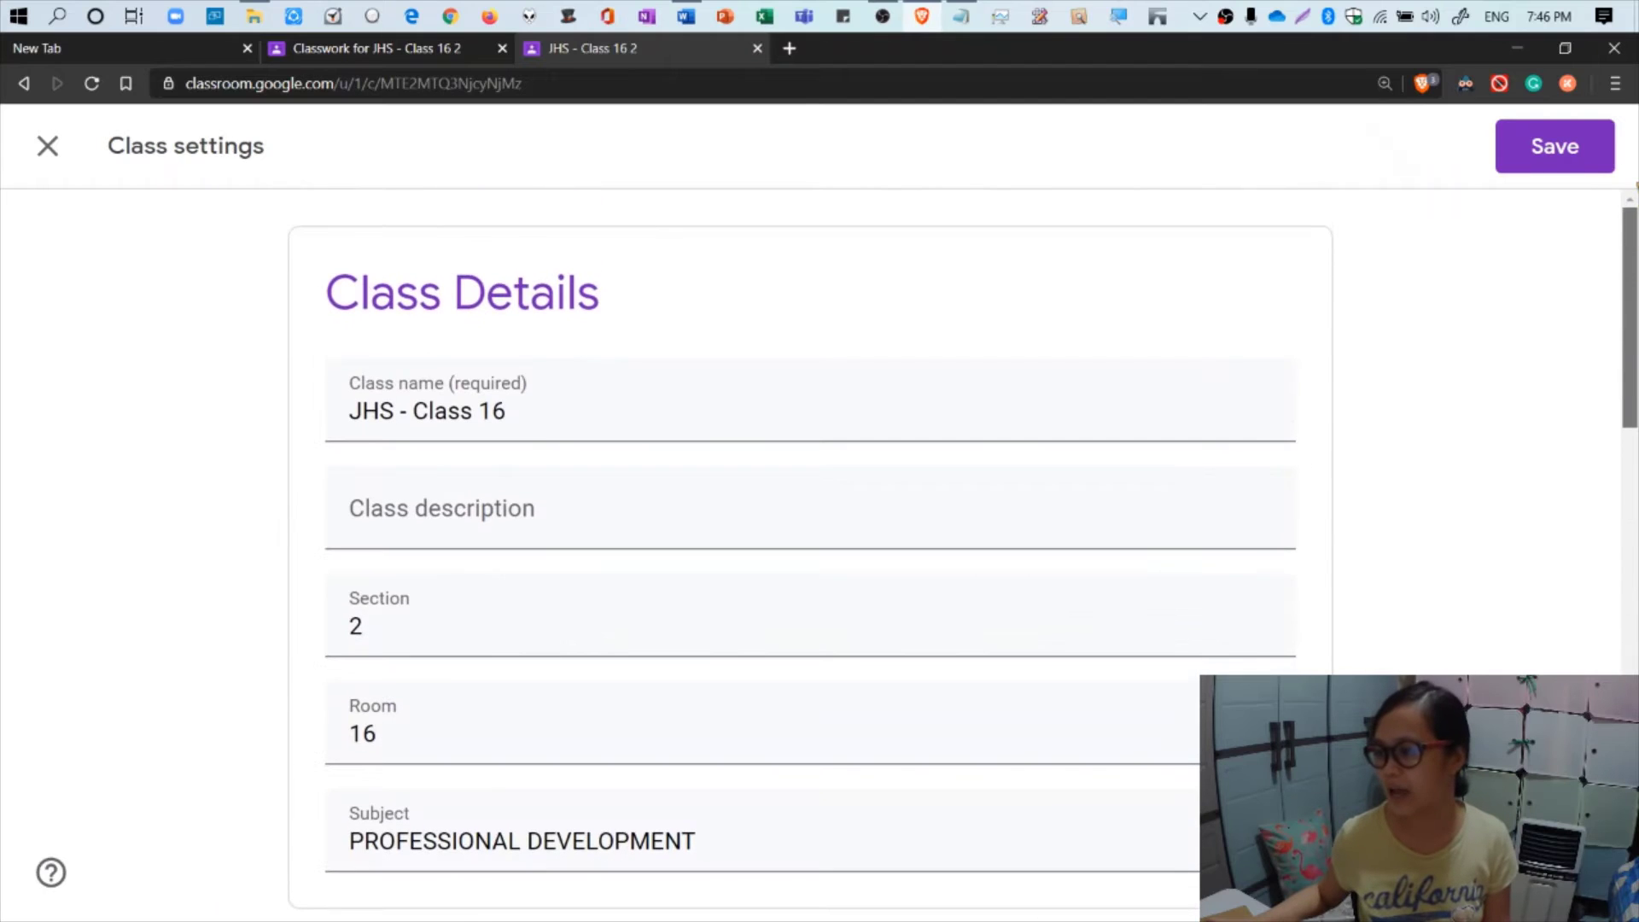
click(1552, 164)
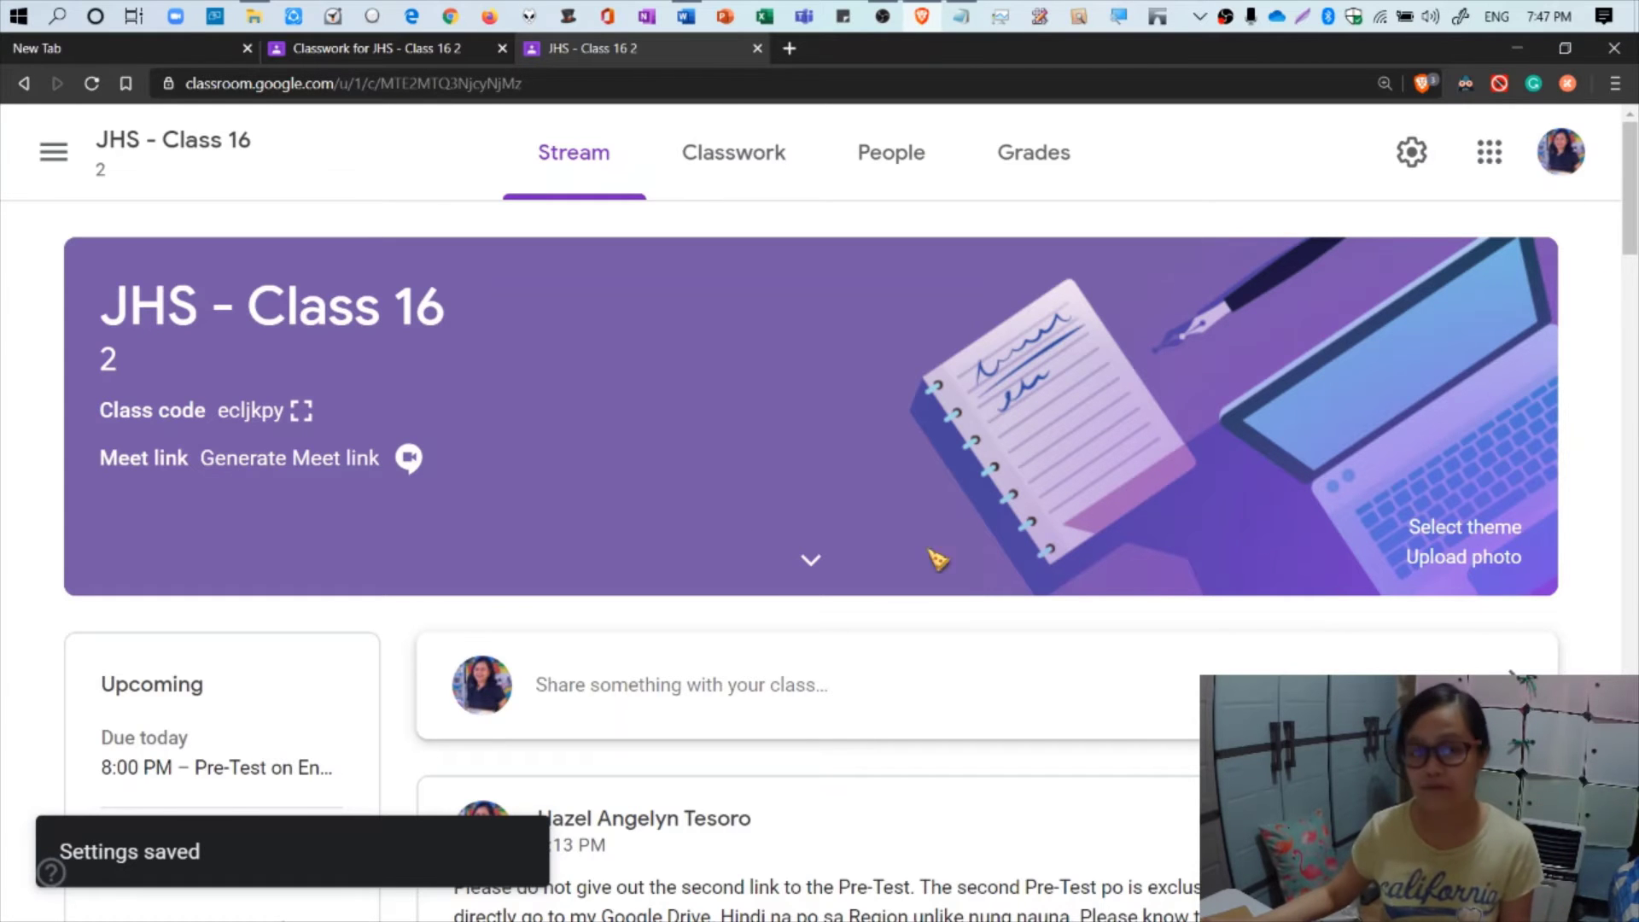
Go to the Classwork page and browse the Pre-Test, Storyboard and Daily Attendance topics.
click(732, 175)
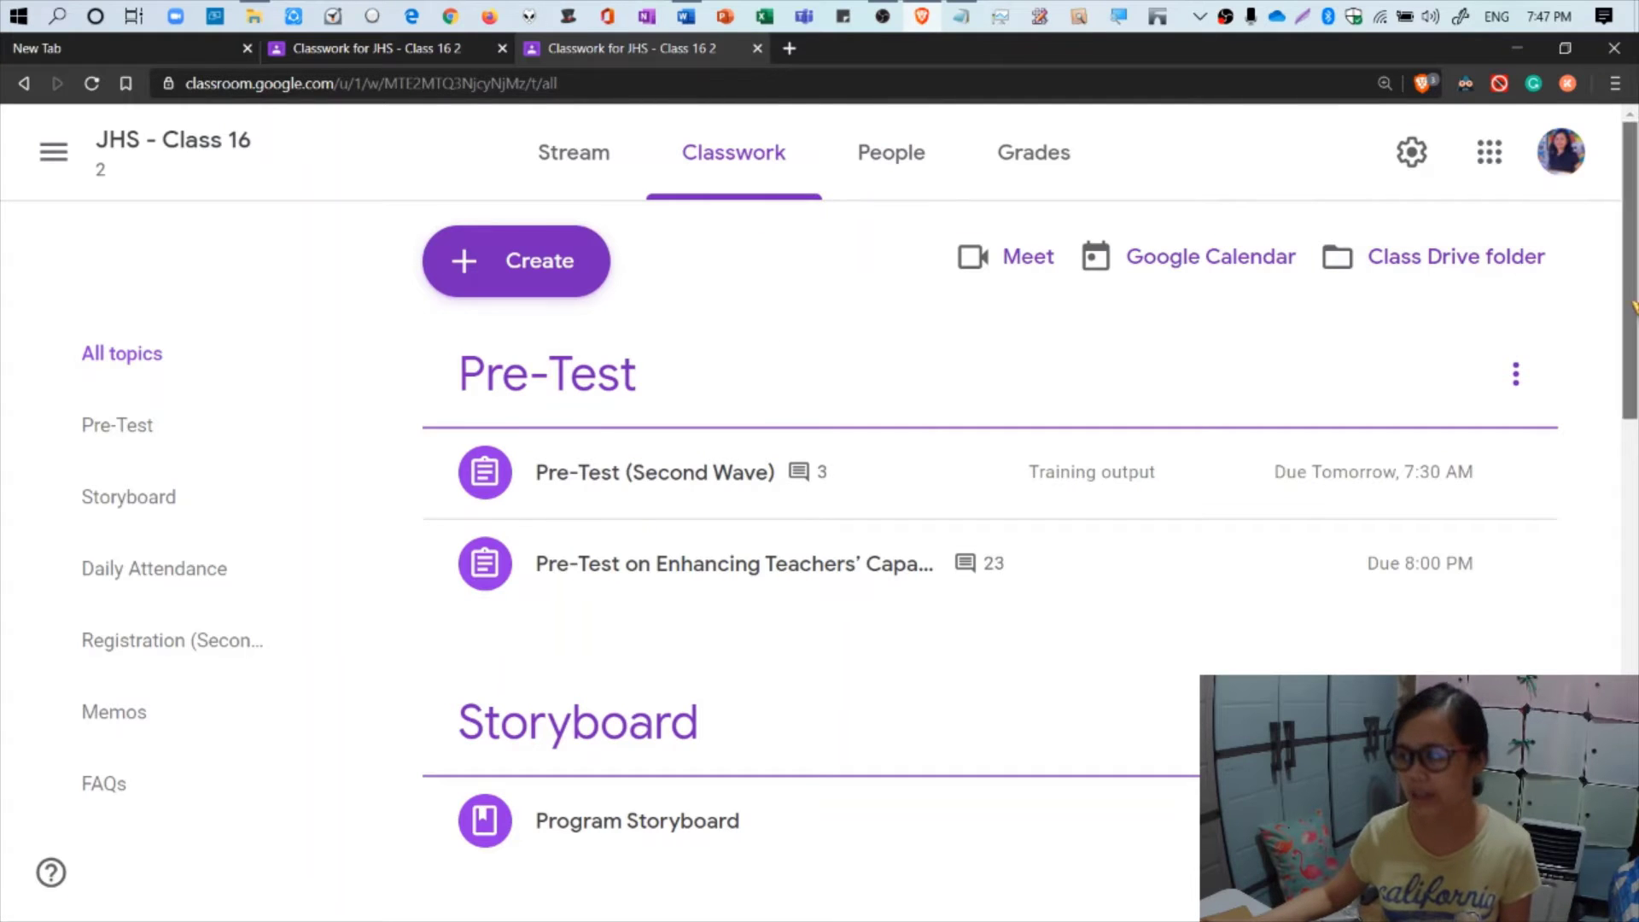
scroll(1632, 305, down, 6)
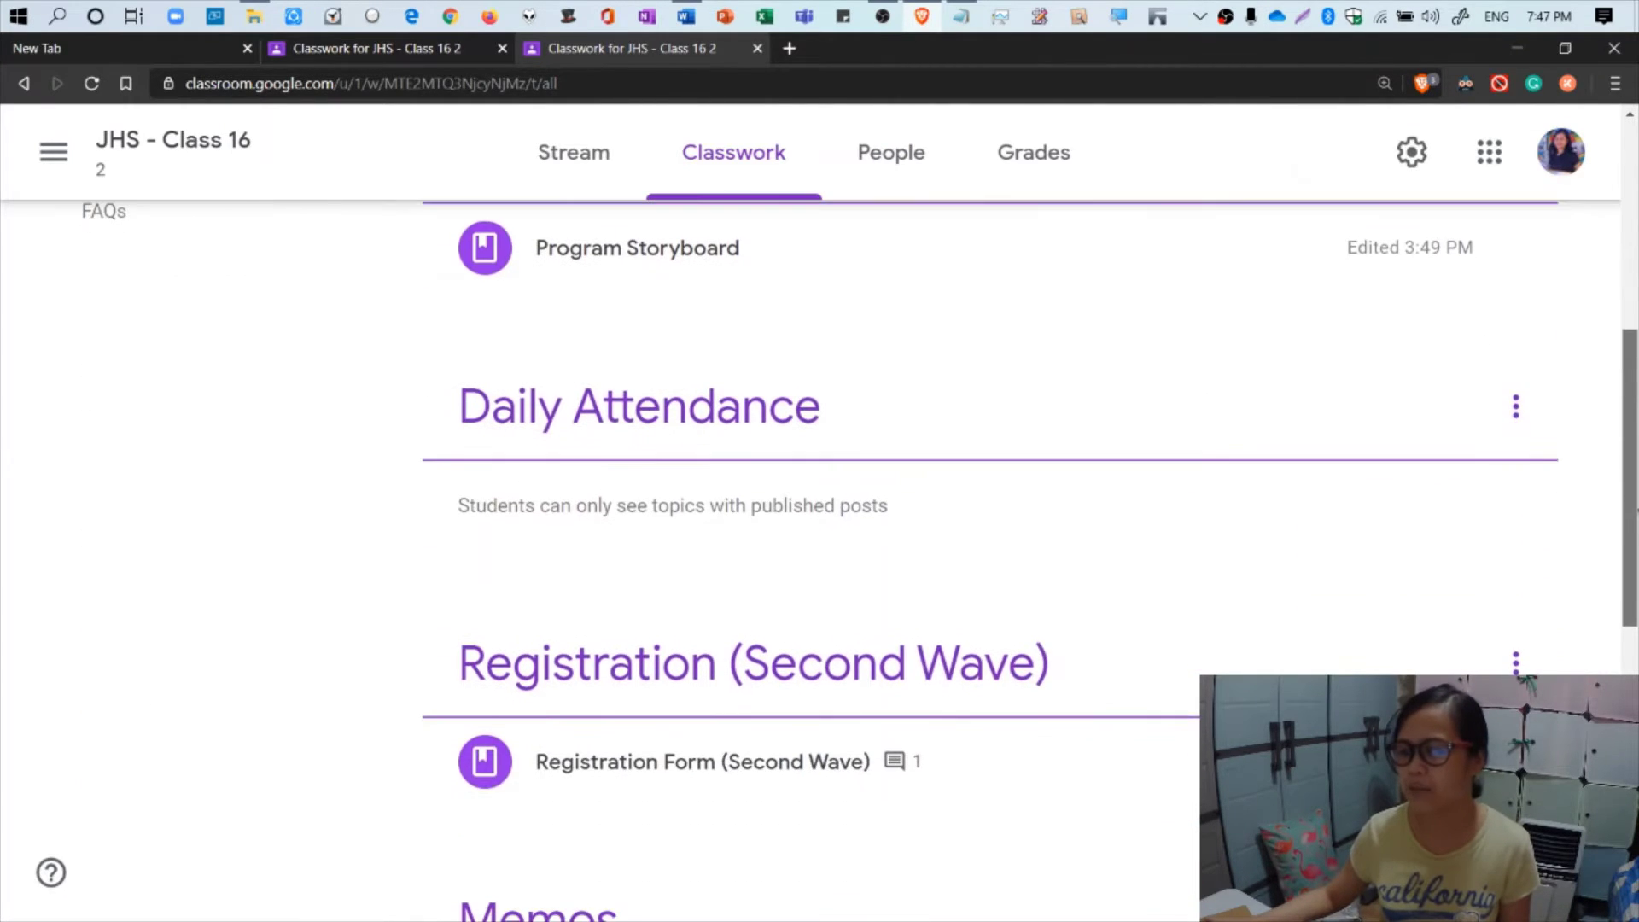
scroll(991, 478, down, 1)
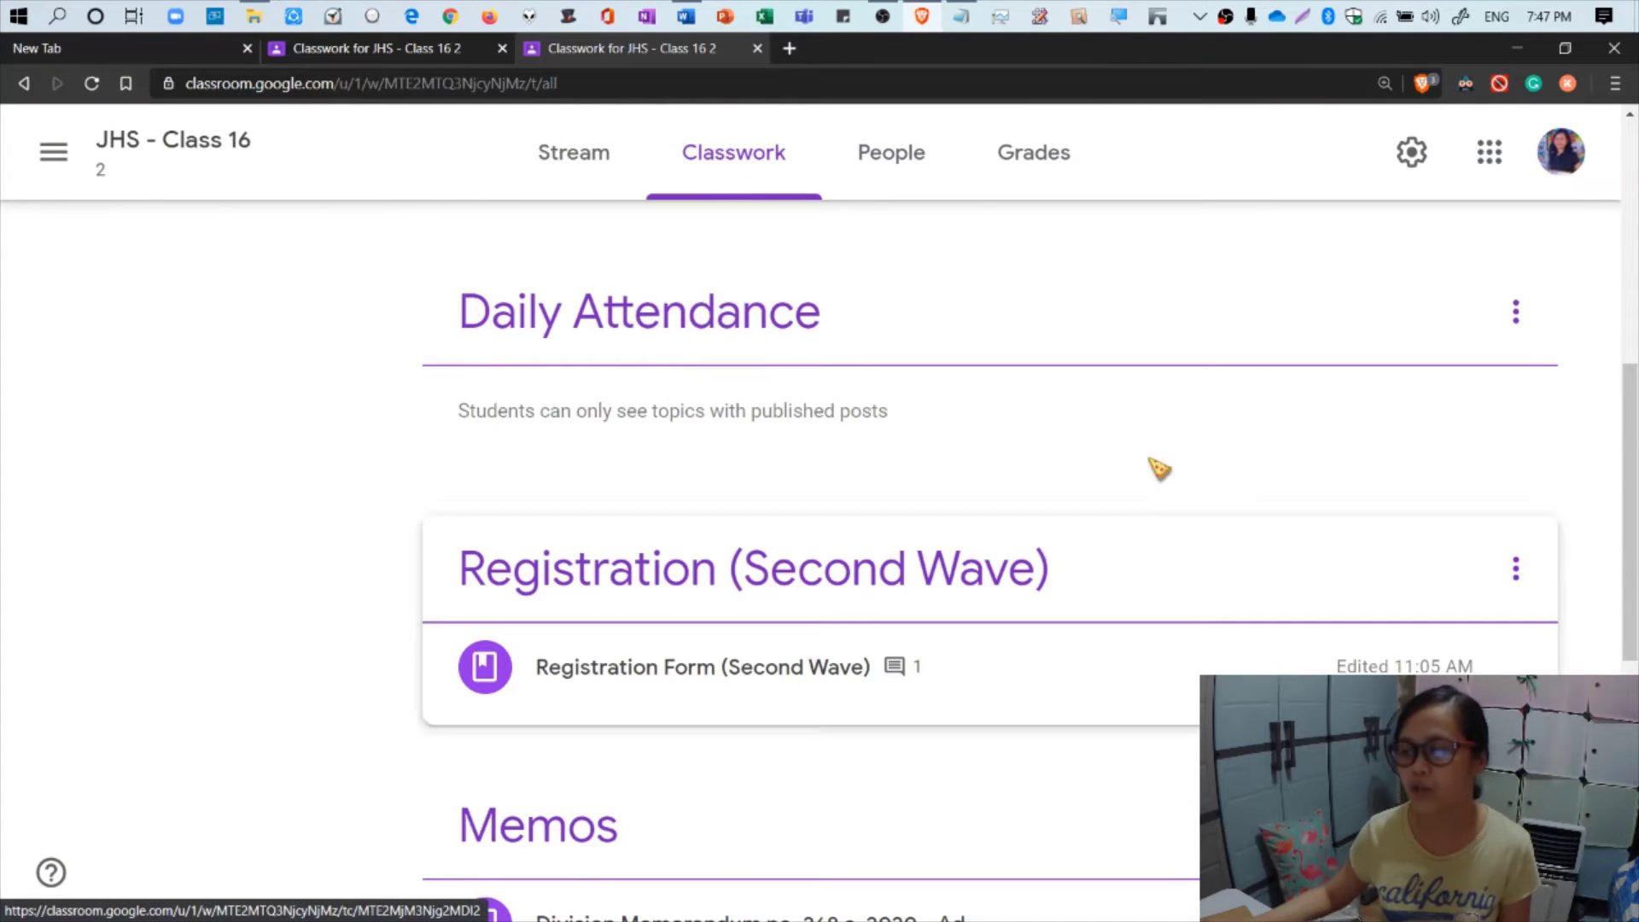
scroll(1480, 372, up, 7)
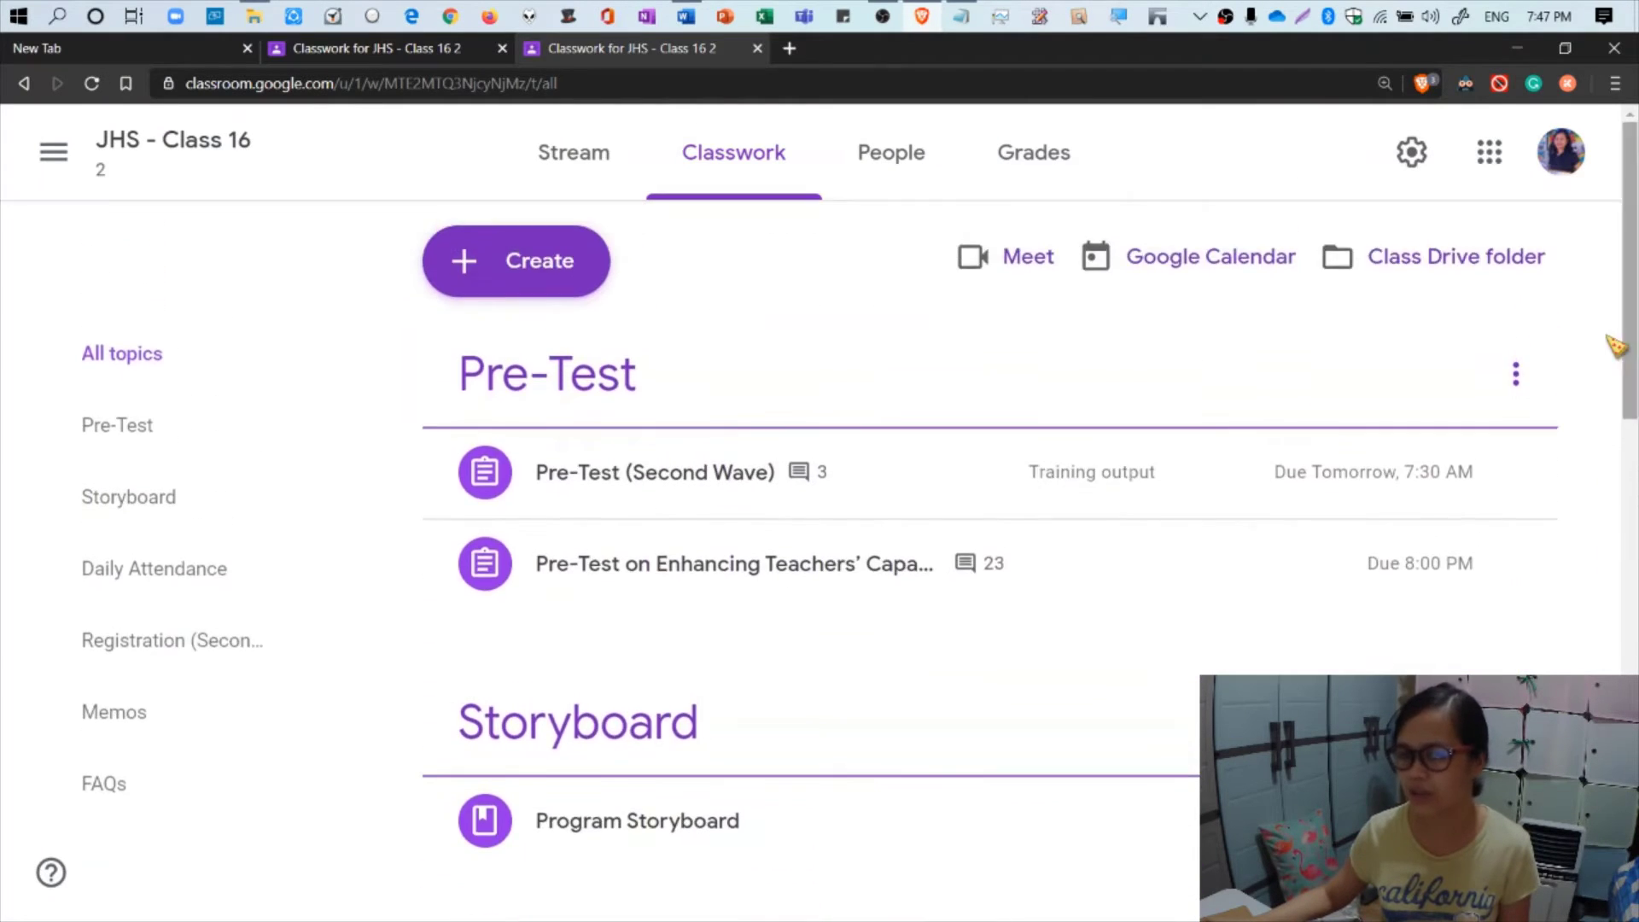
click(566, 275)
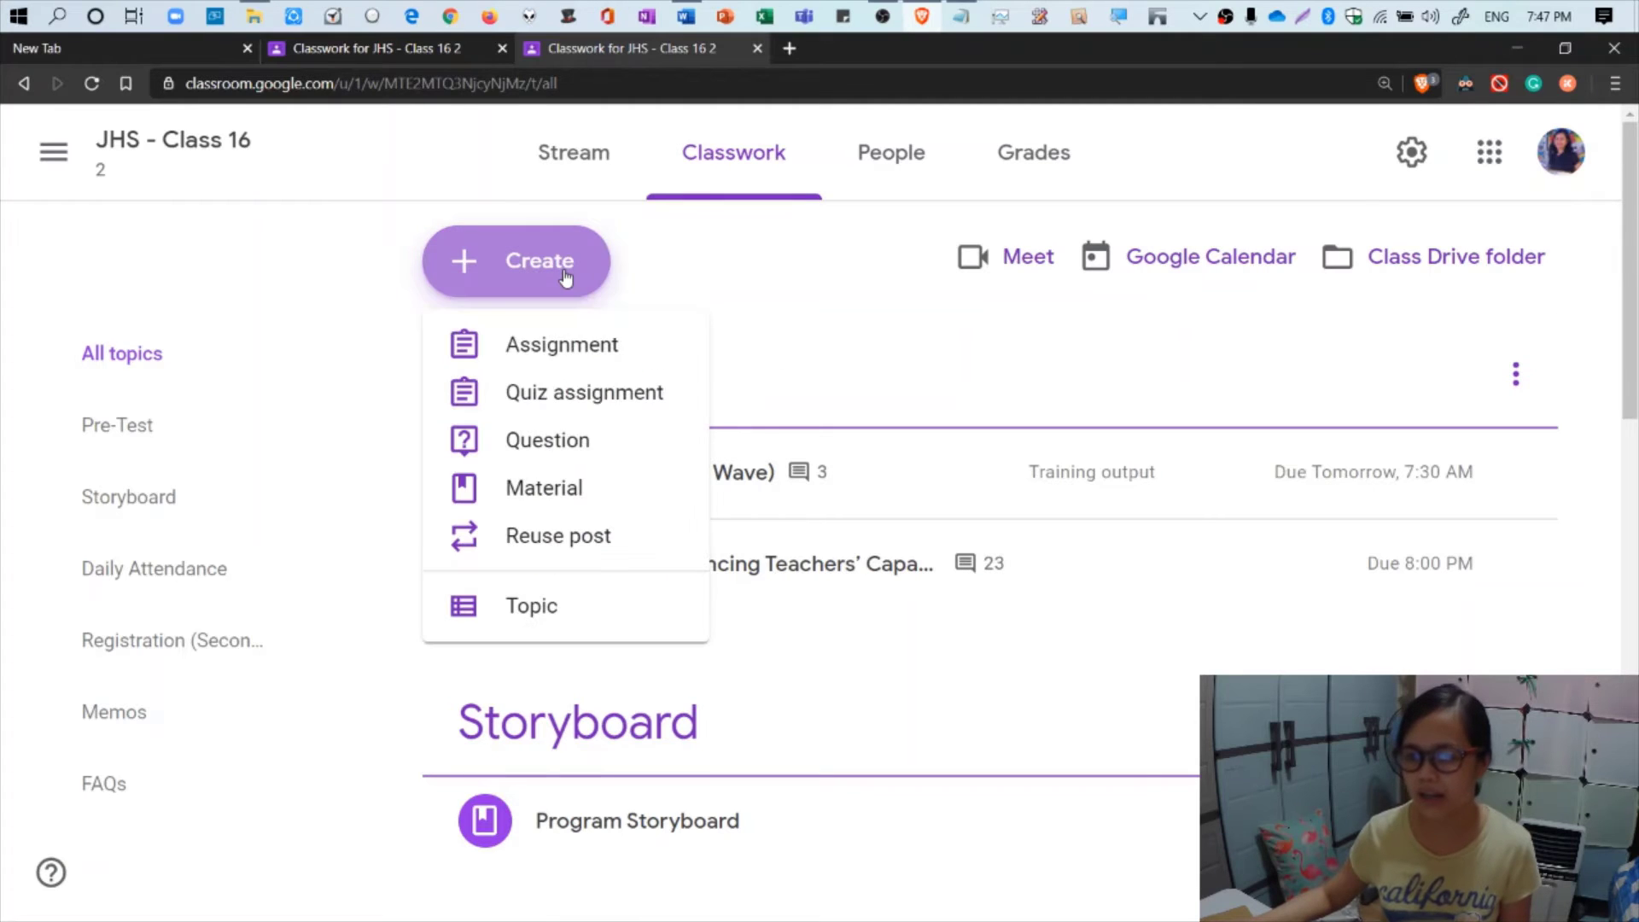
click(607, 612)
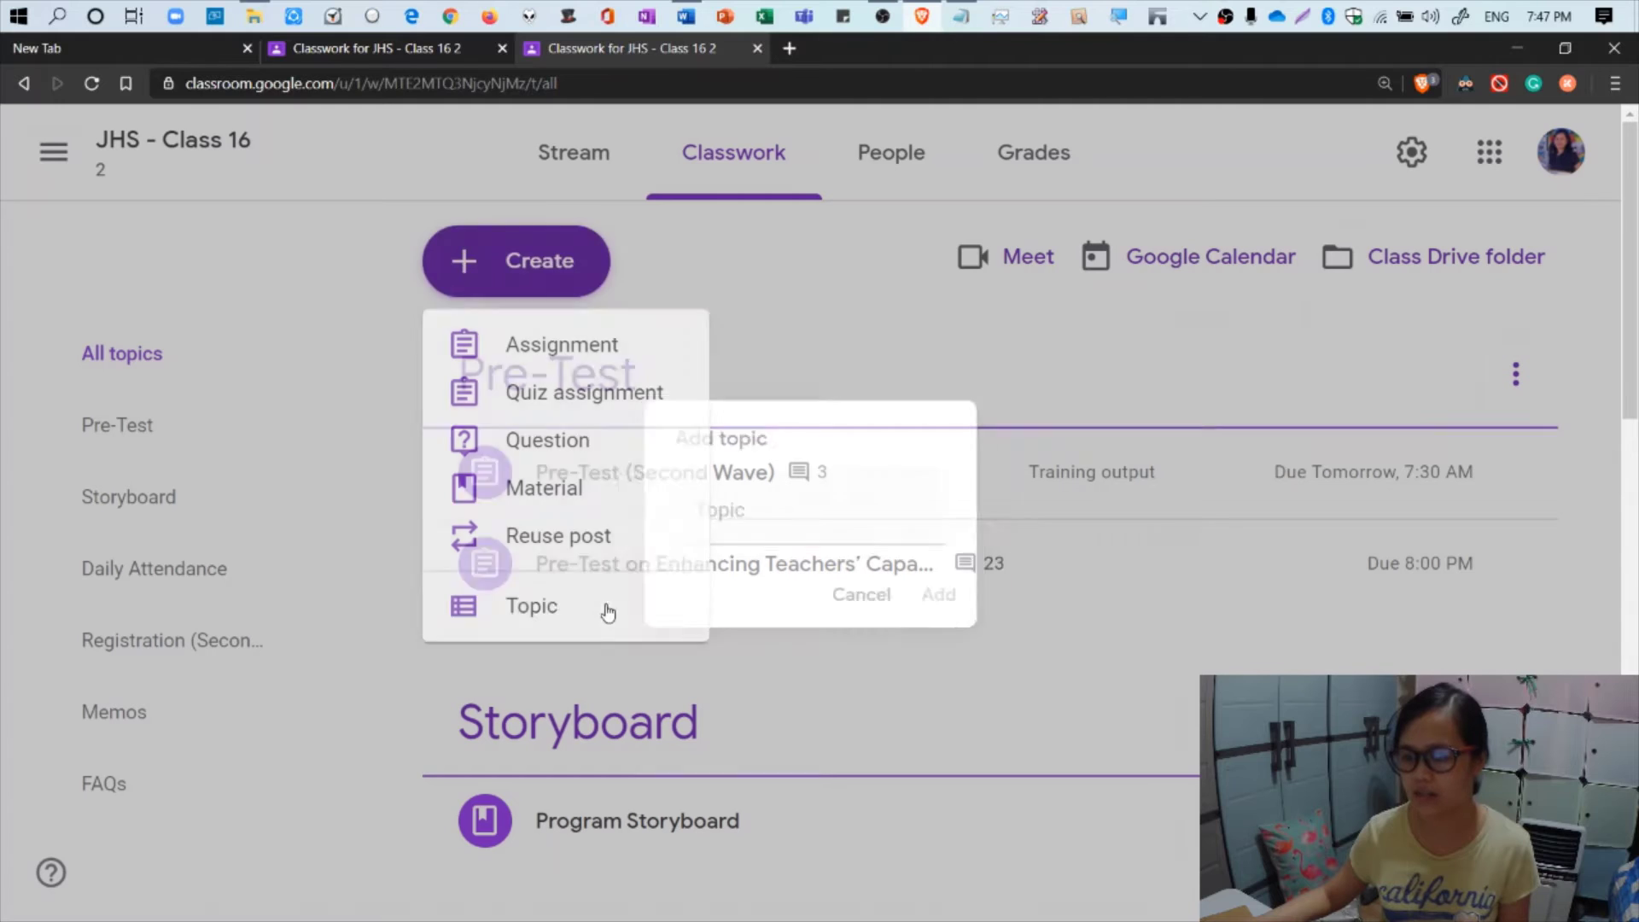
text(D)
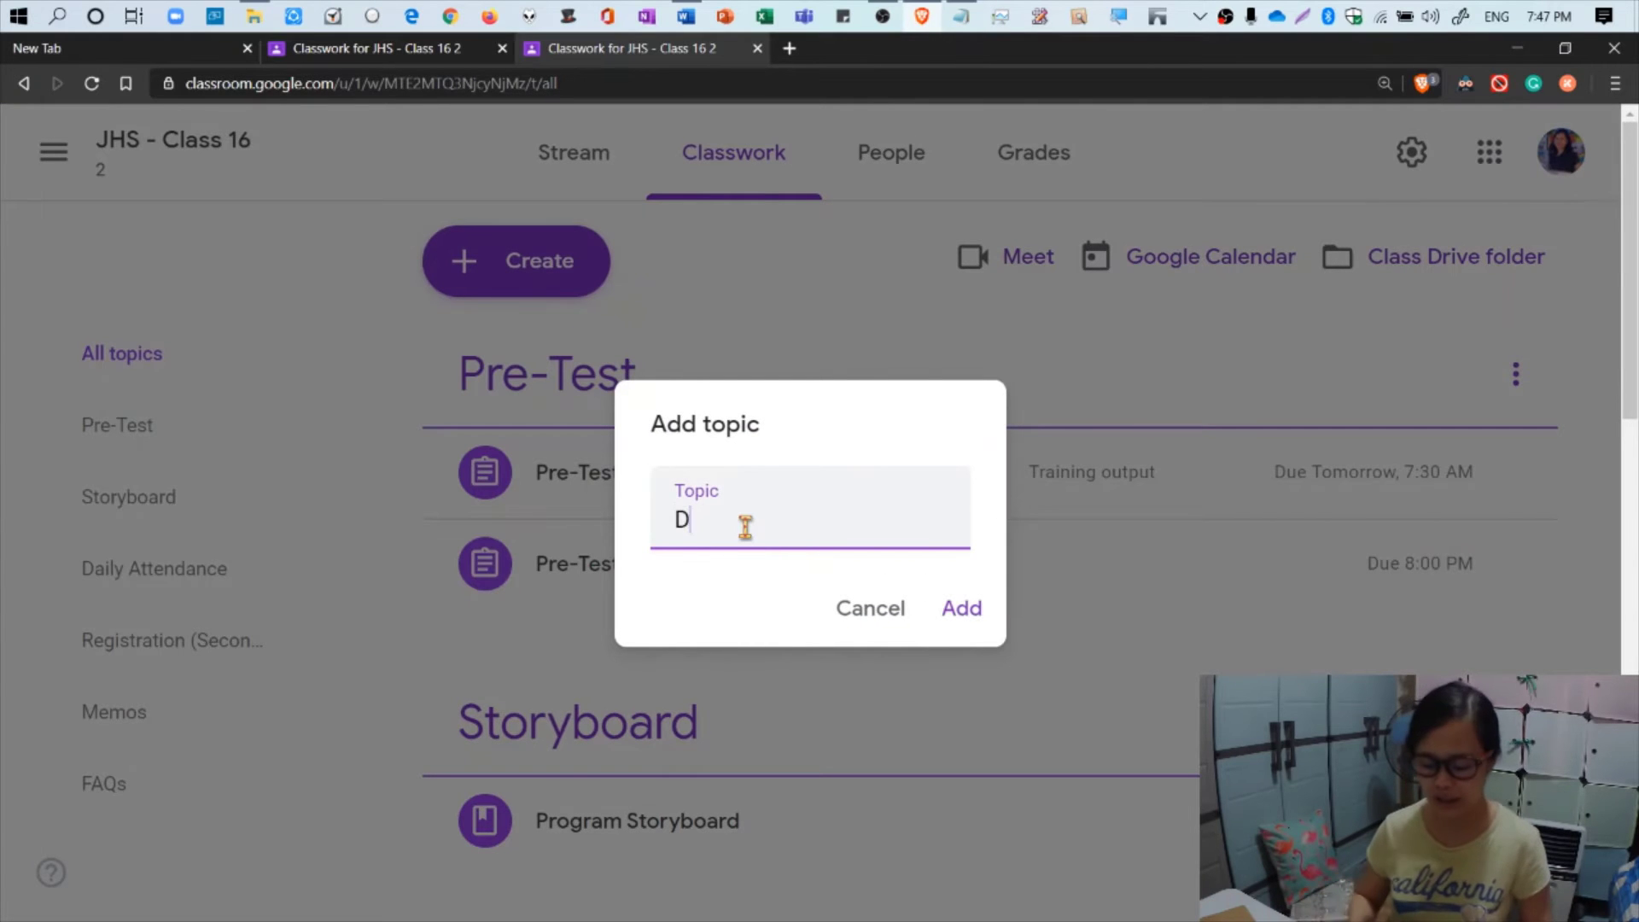
text(aily Attendance)
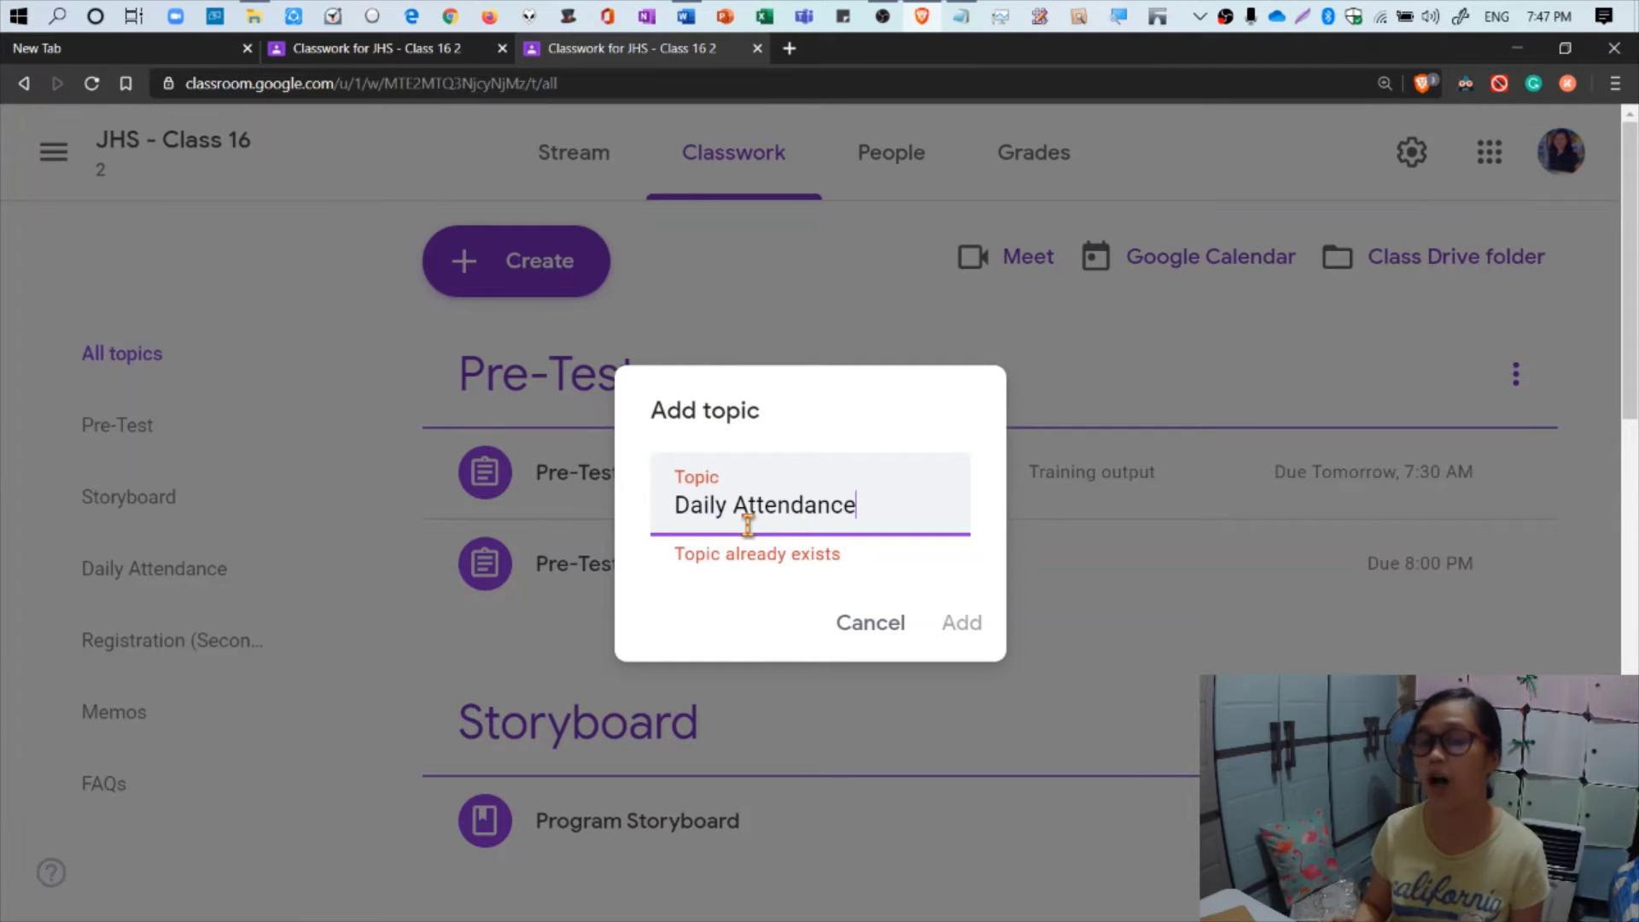
click(866, 623)
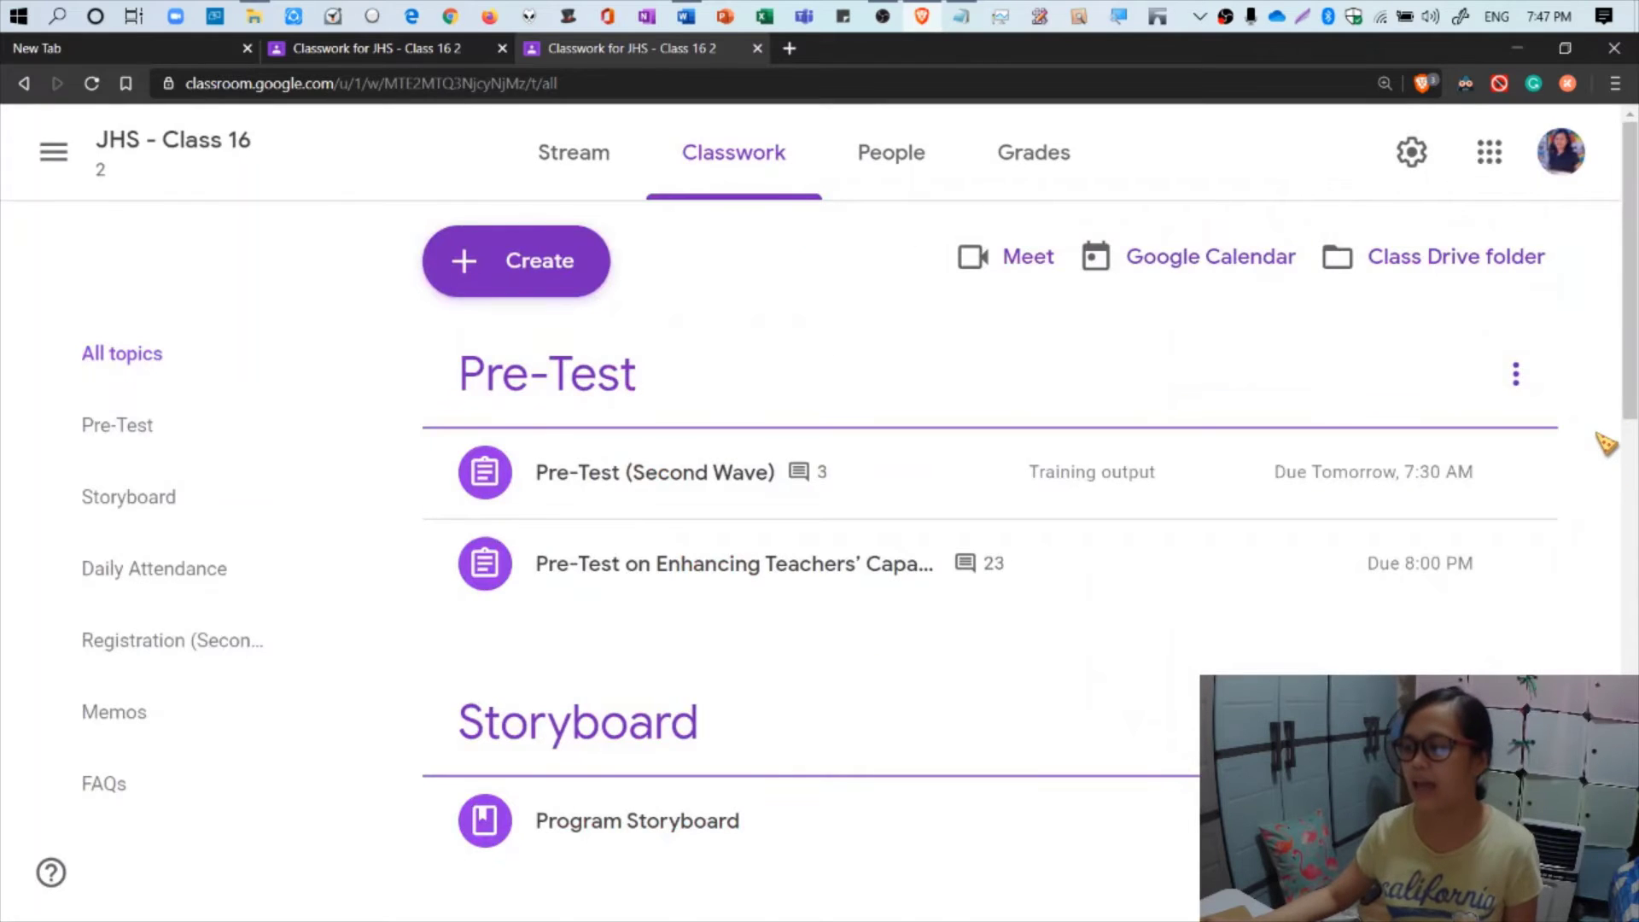
Drag the Daily Attendance topic to the top, above Storyboard and Pre-Test.
scroll(1612, 455, down, 10)
scroll(1605, 431, down, 5)
scroll(1610, 422, up, 9)
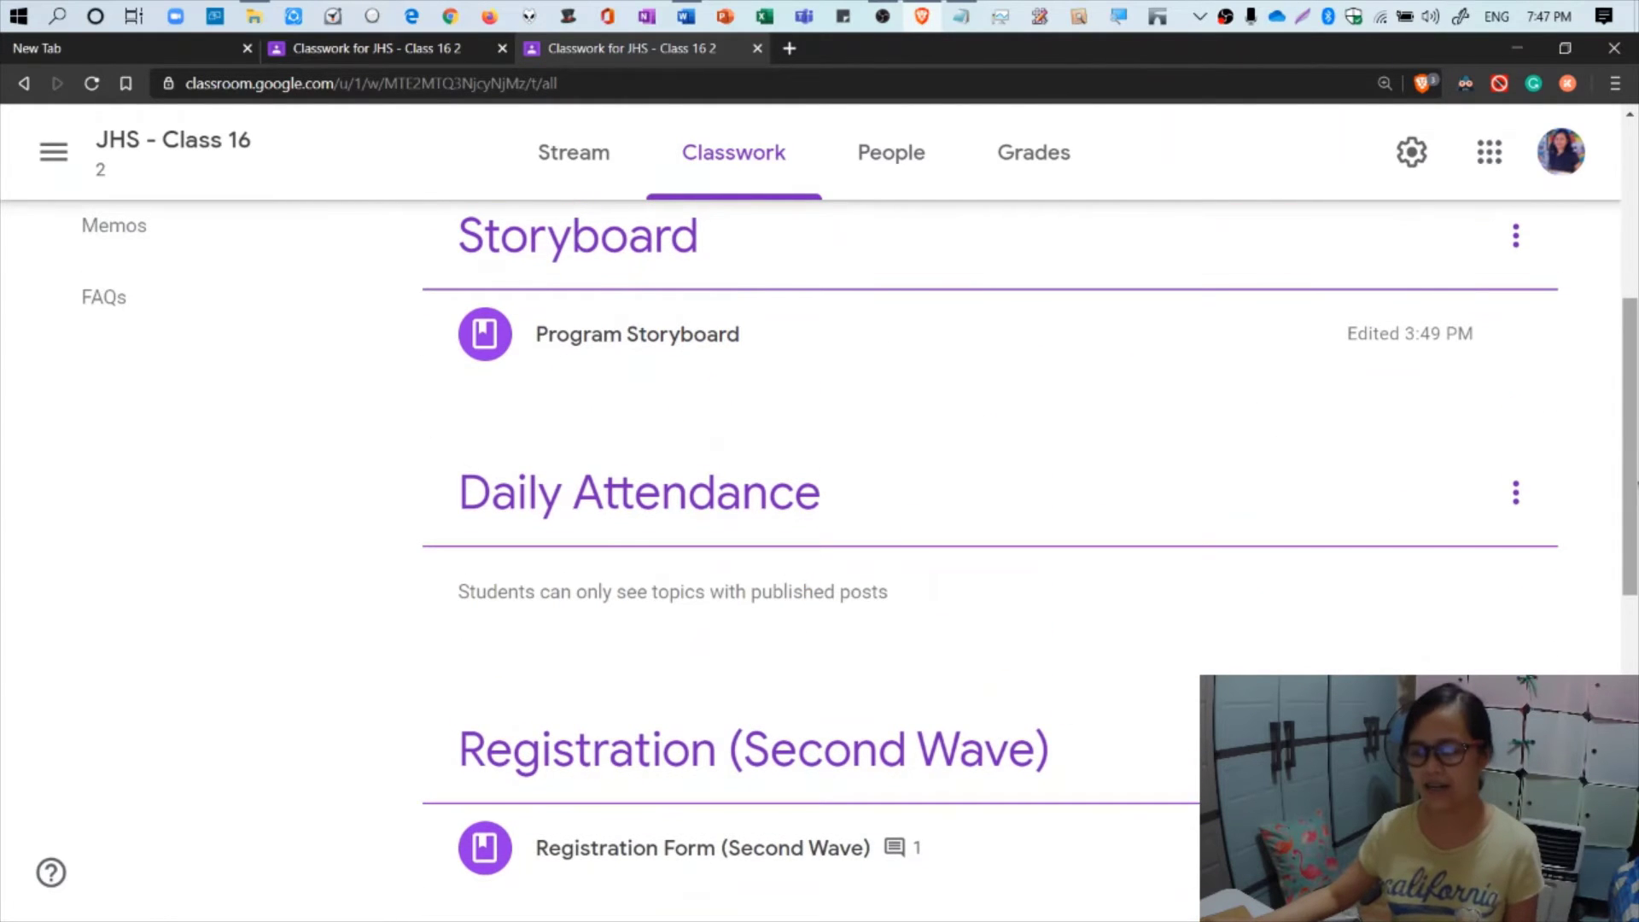
scroll(1632, 423, up, 3)
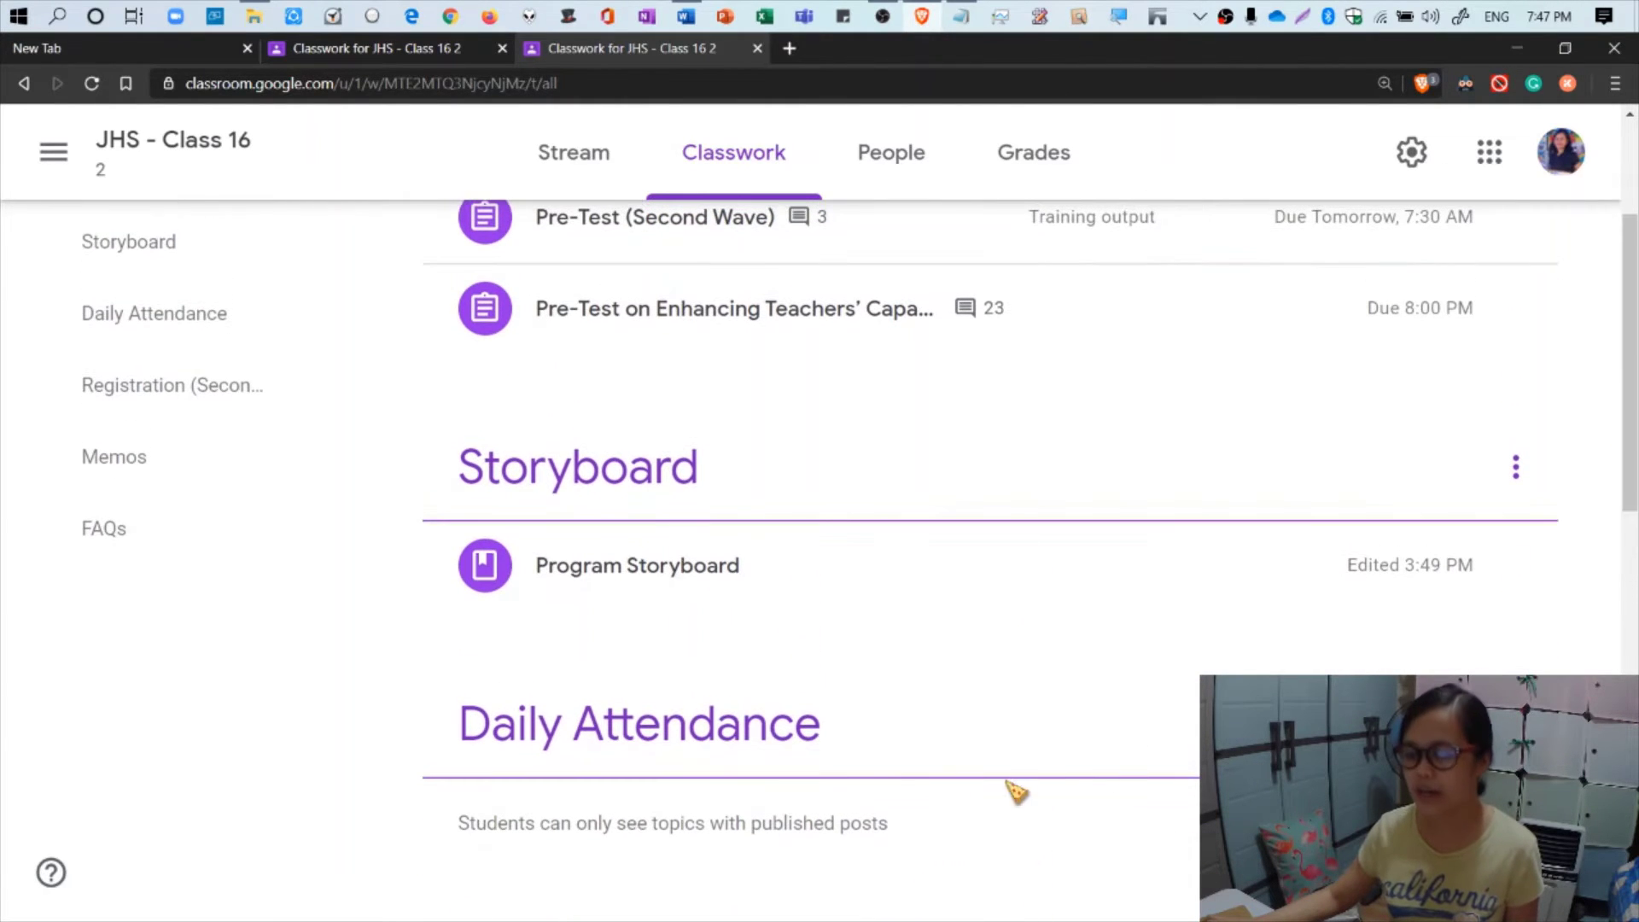
drag(786, 509, 751, 430)
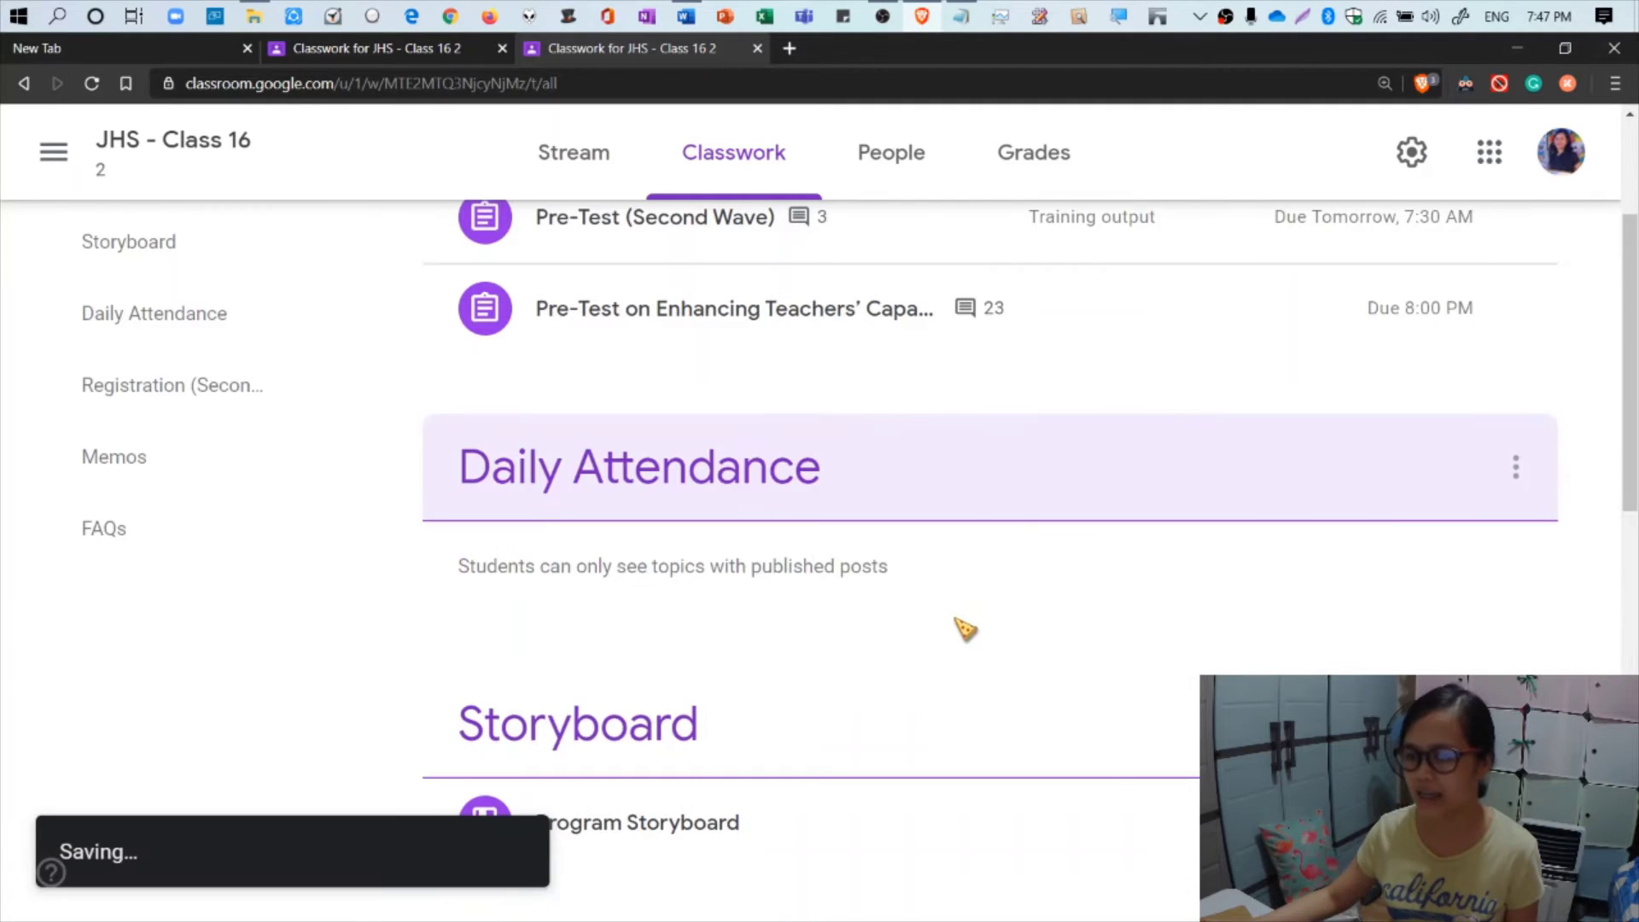
scroll(962, 626, up, 3)
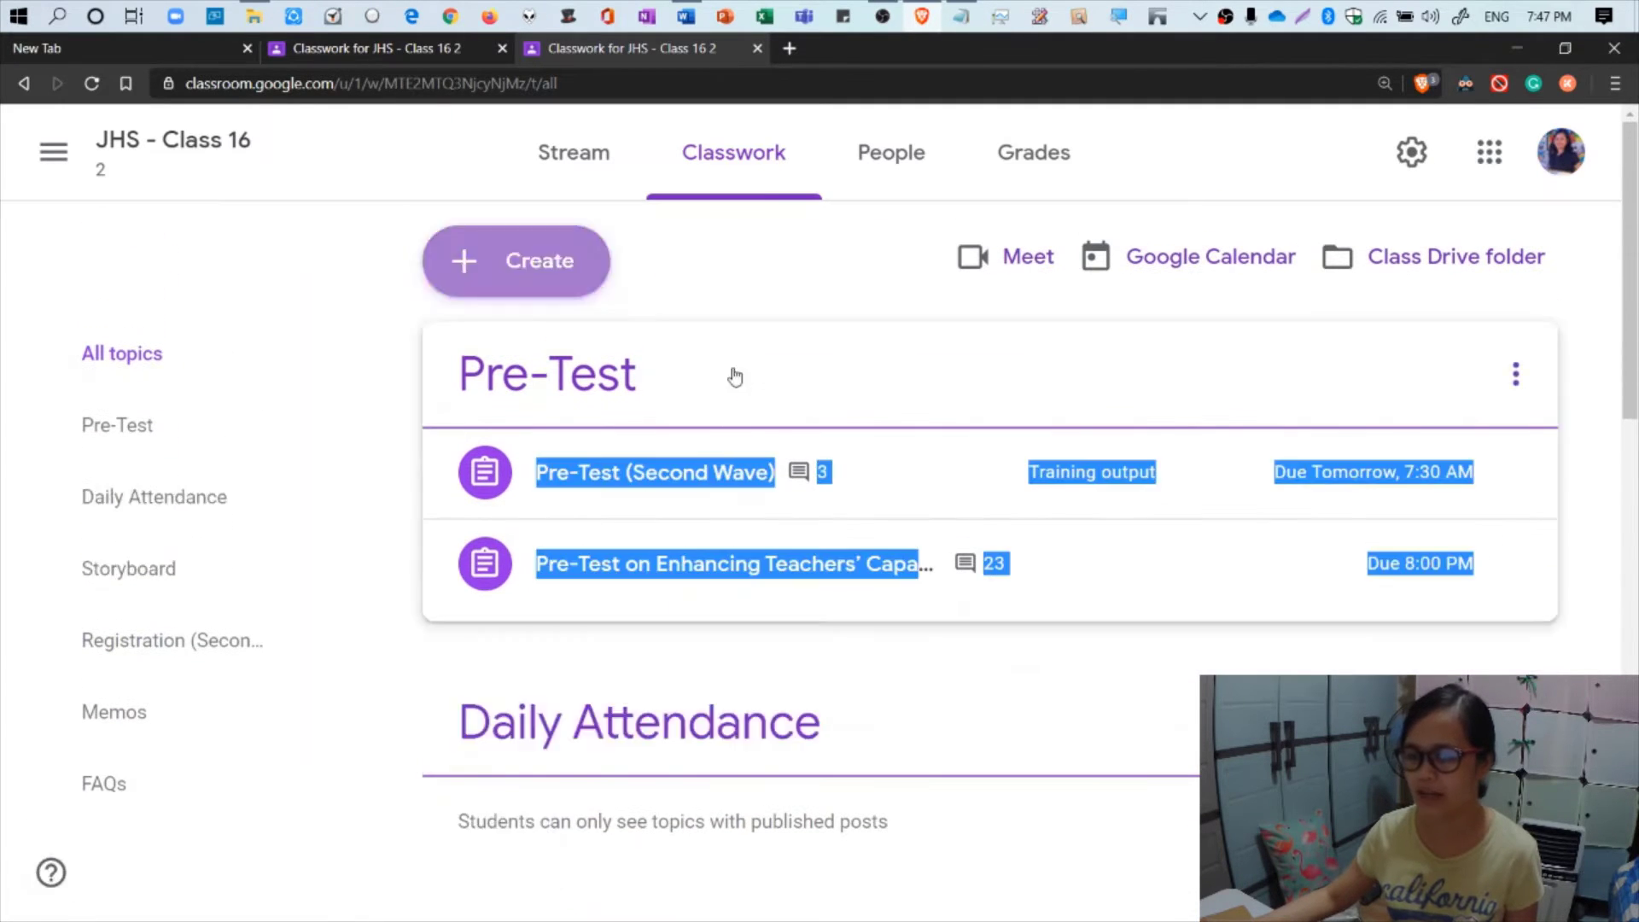
drag(896, 751, 1236, 18)
right_click(1226, 17)
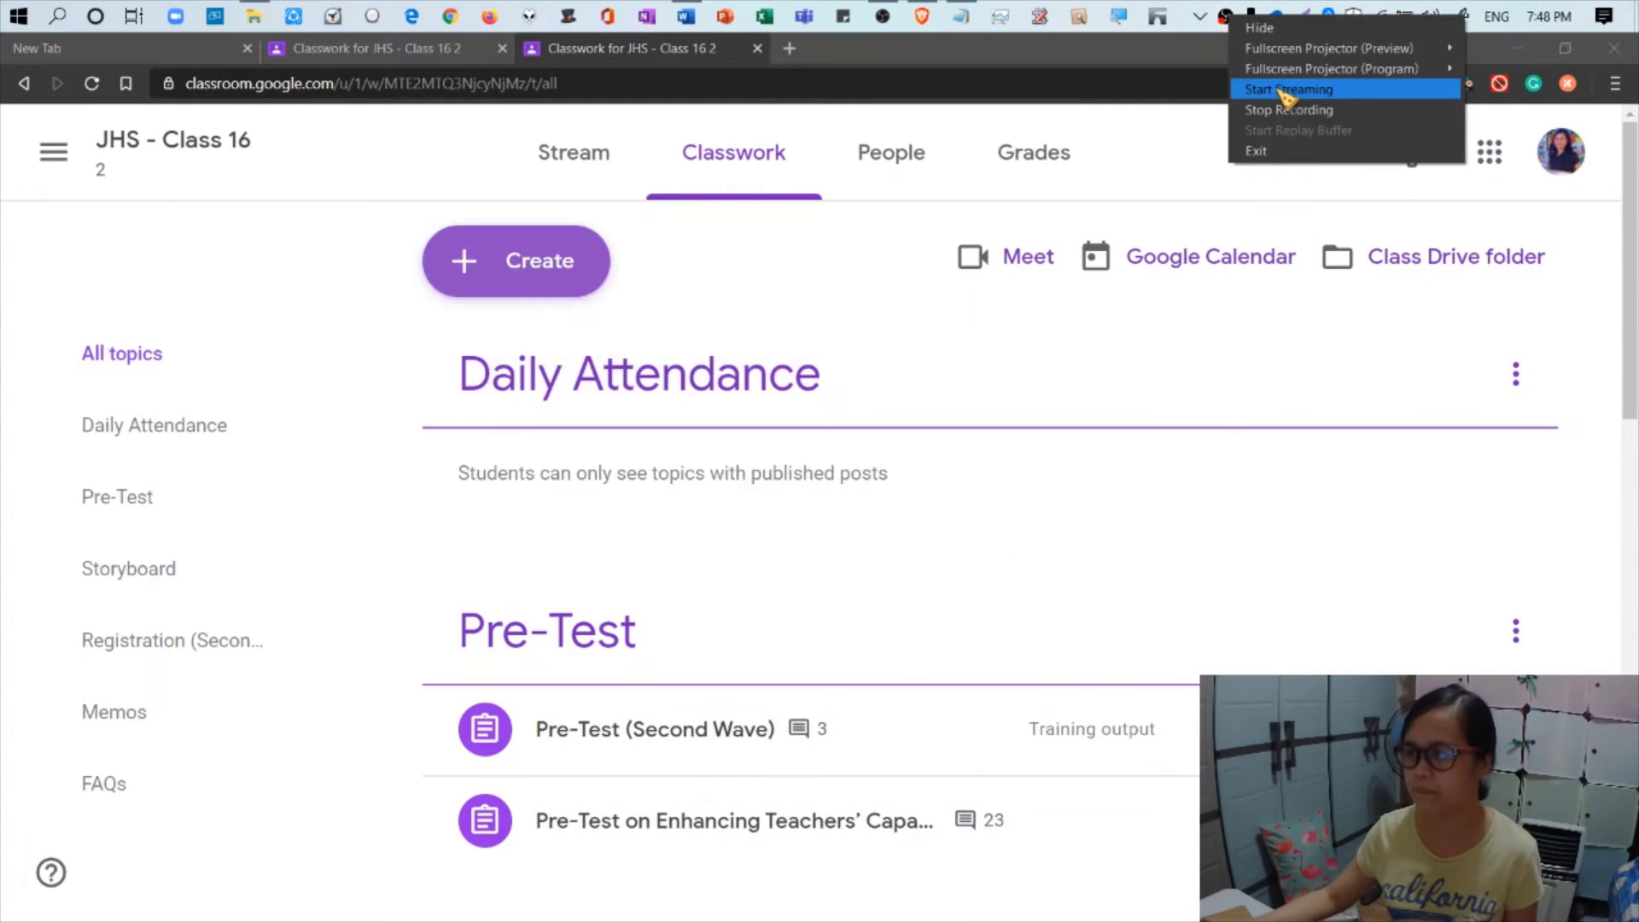
click(1289, 109)
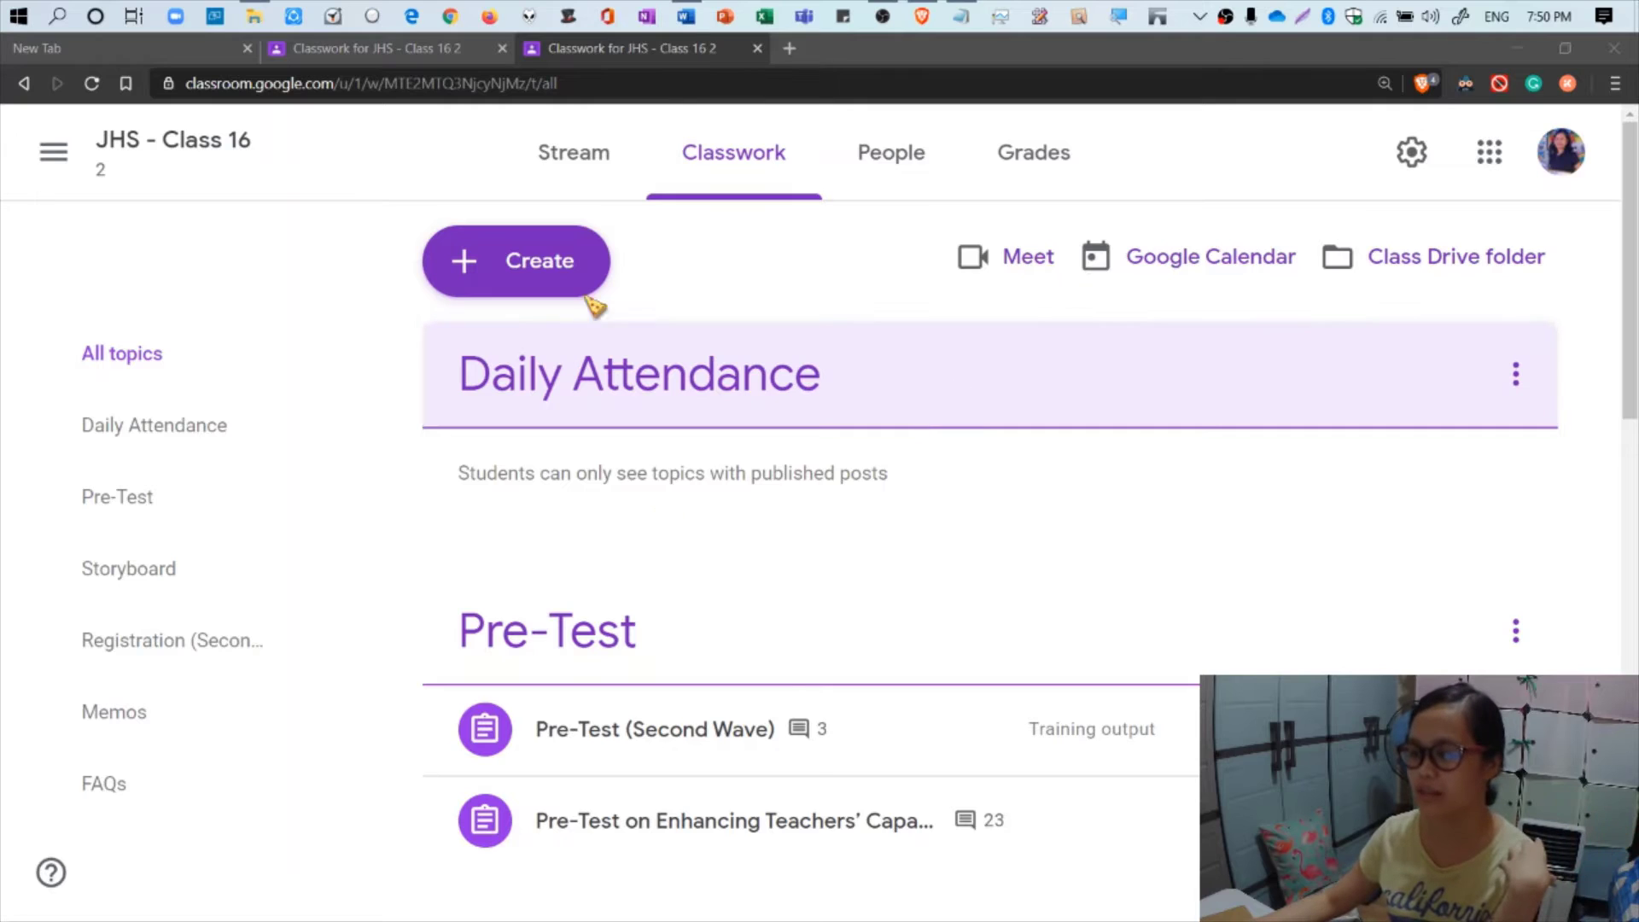
Create a new question post with the question 'Day 0 Attendance'.
click(546, 273)
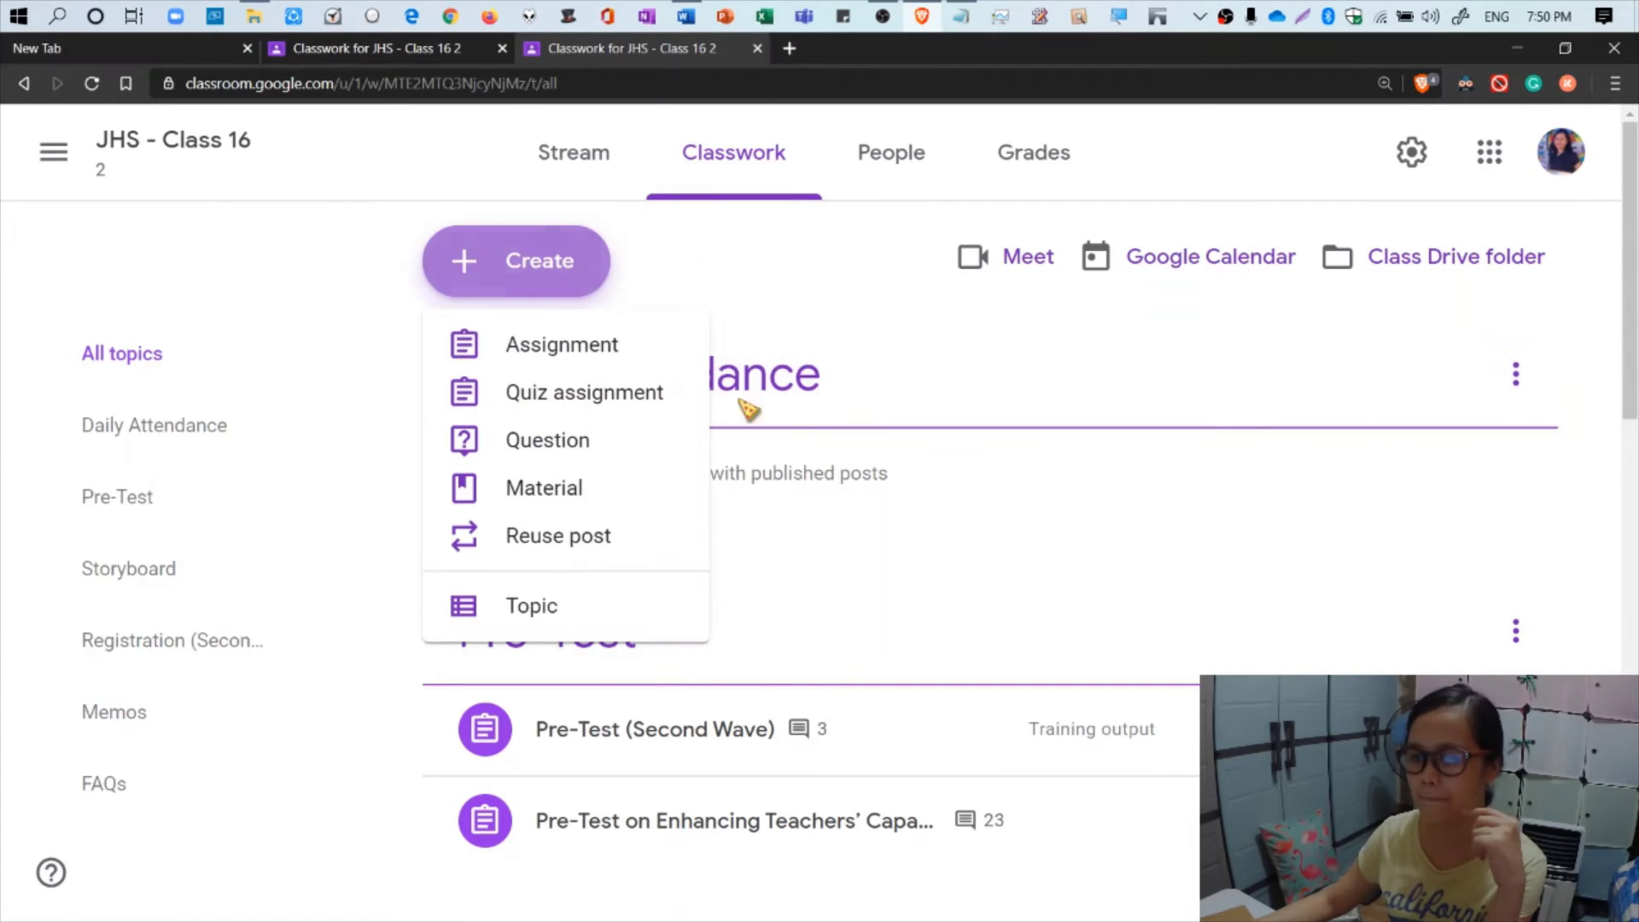
click(605, 451)
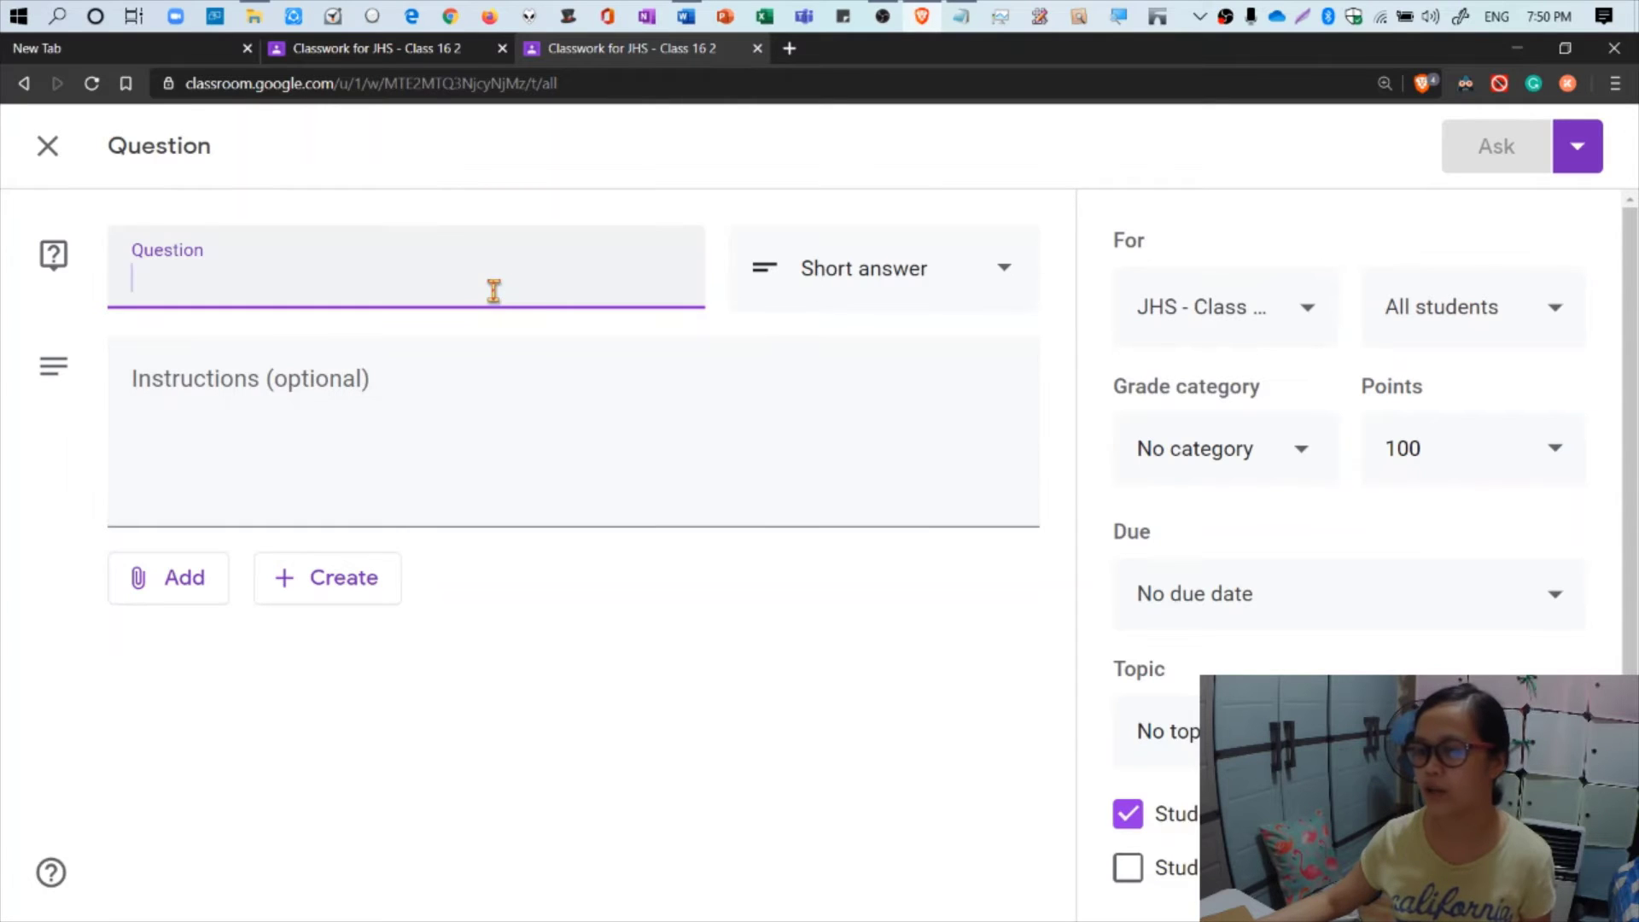
text(Day)
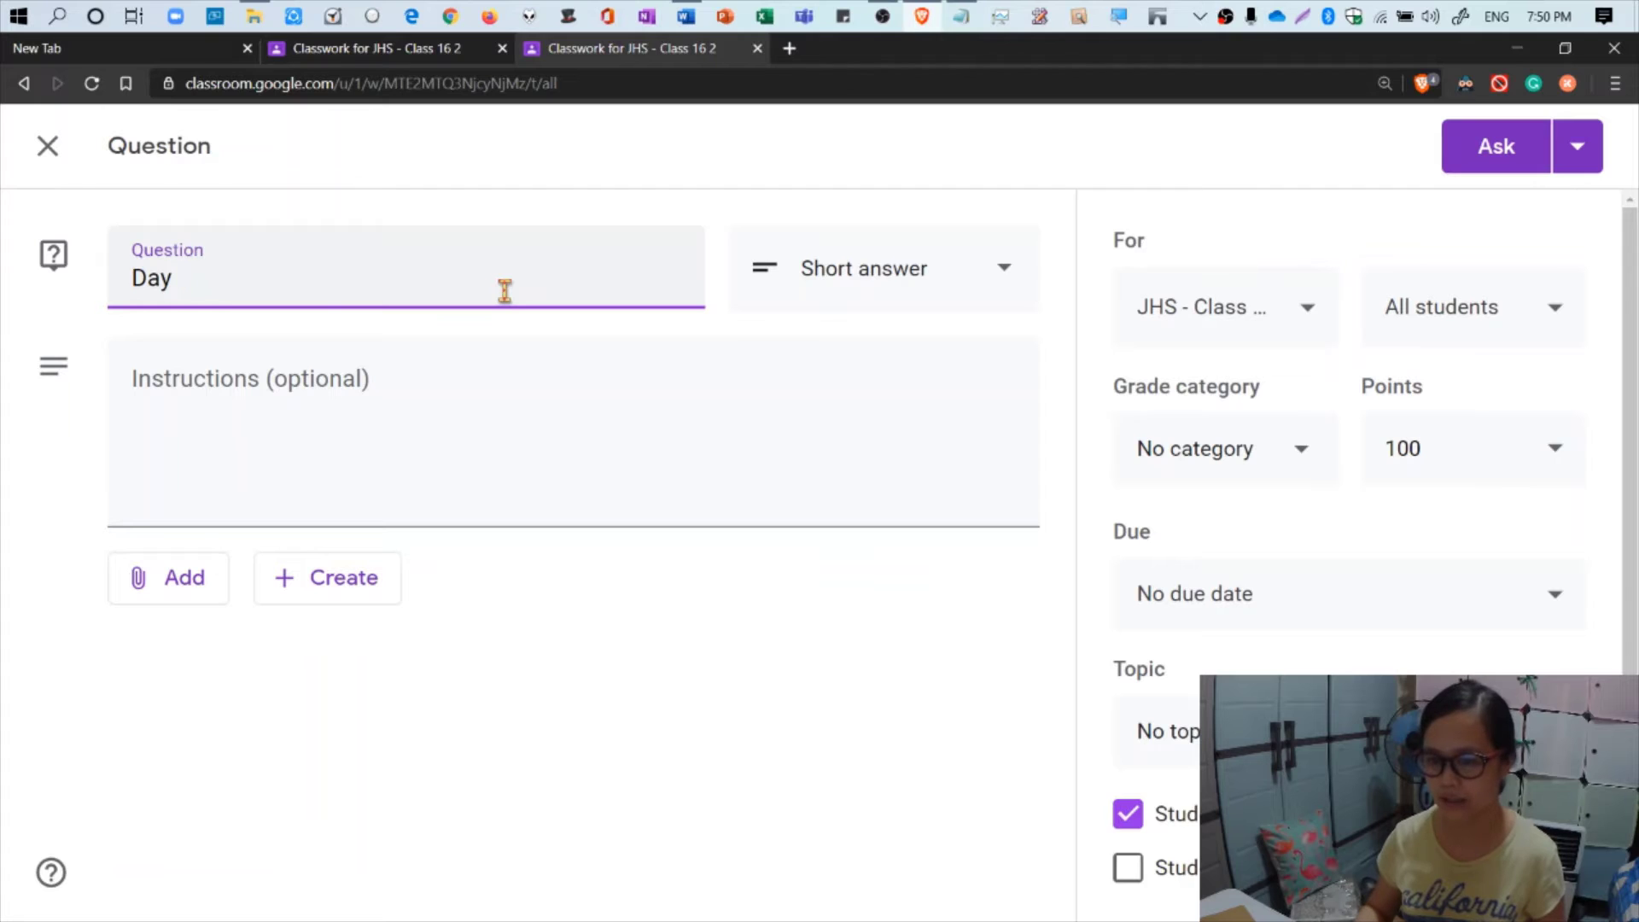
text( 0 Attendance)
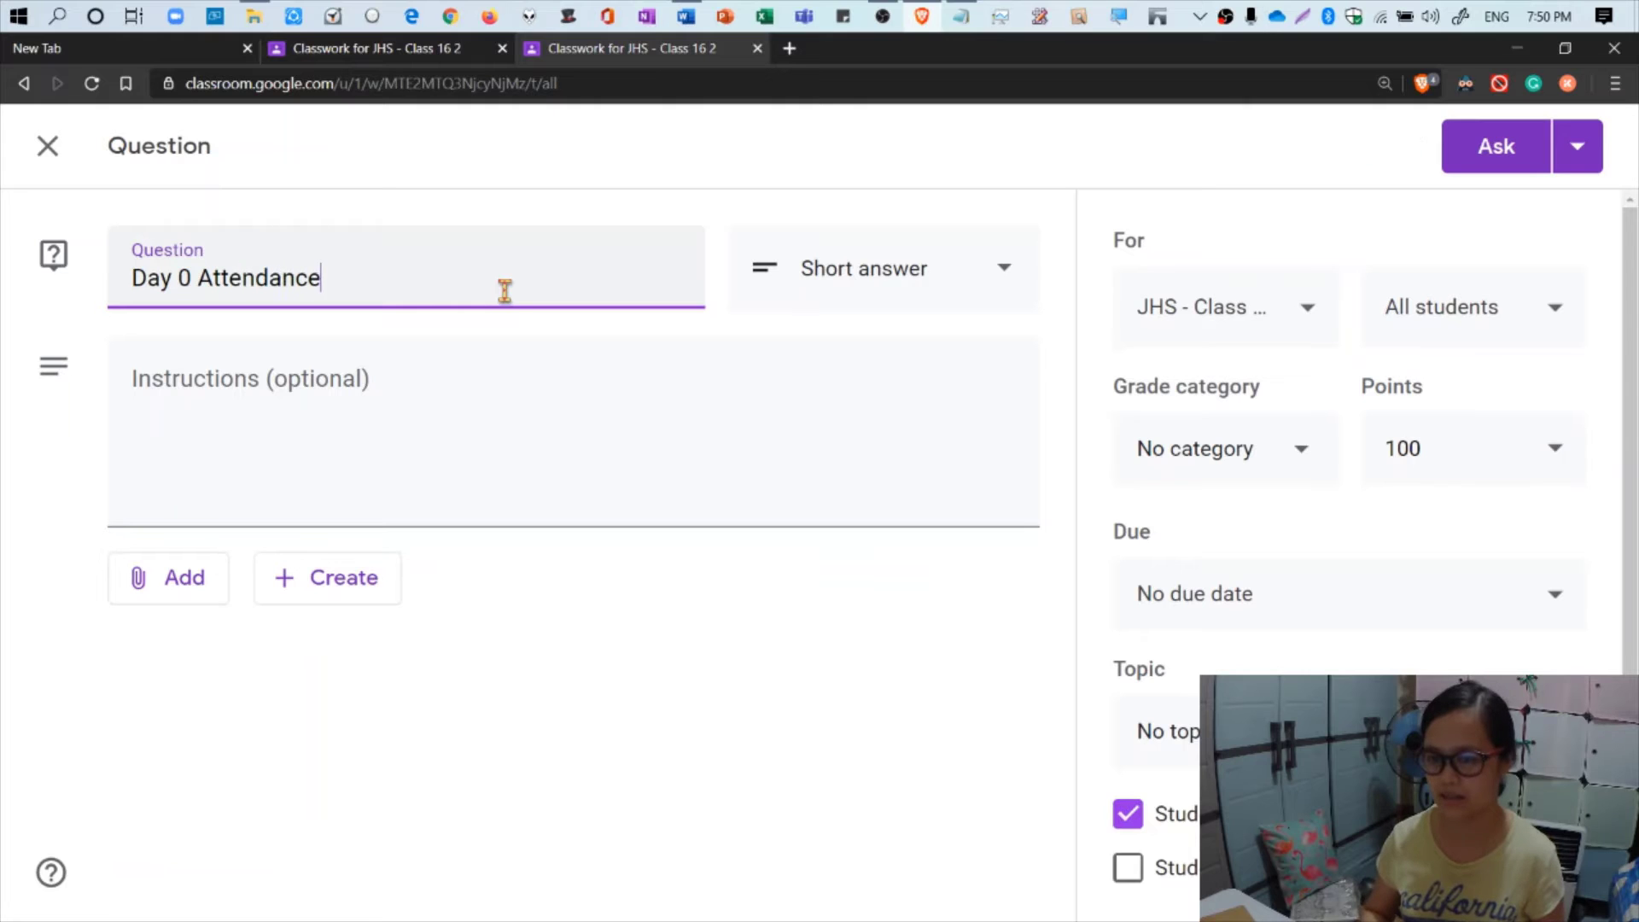
Switch the answer type to Multiple choice and enter 'Yes' as the first option.
click(1007, 272)
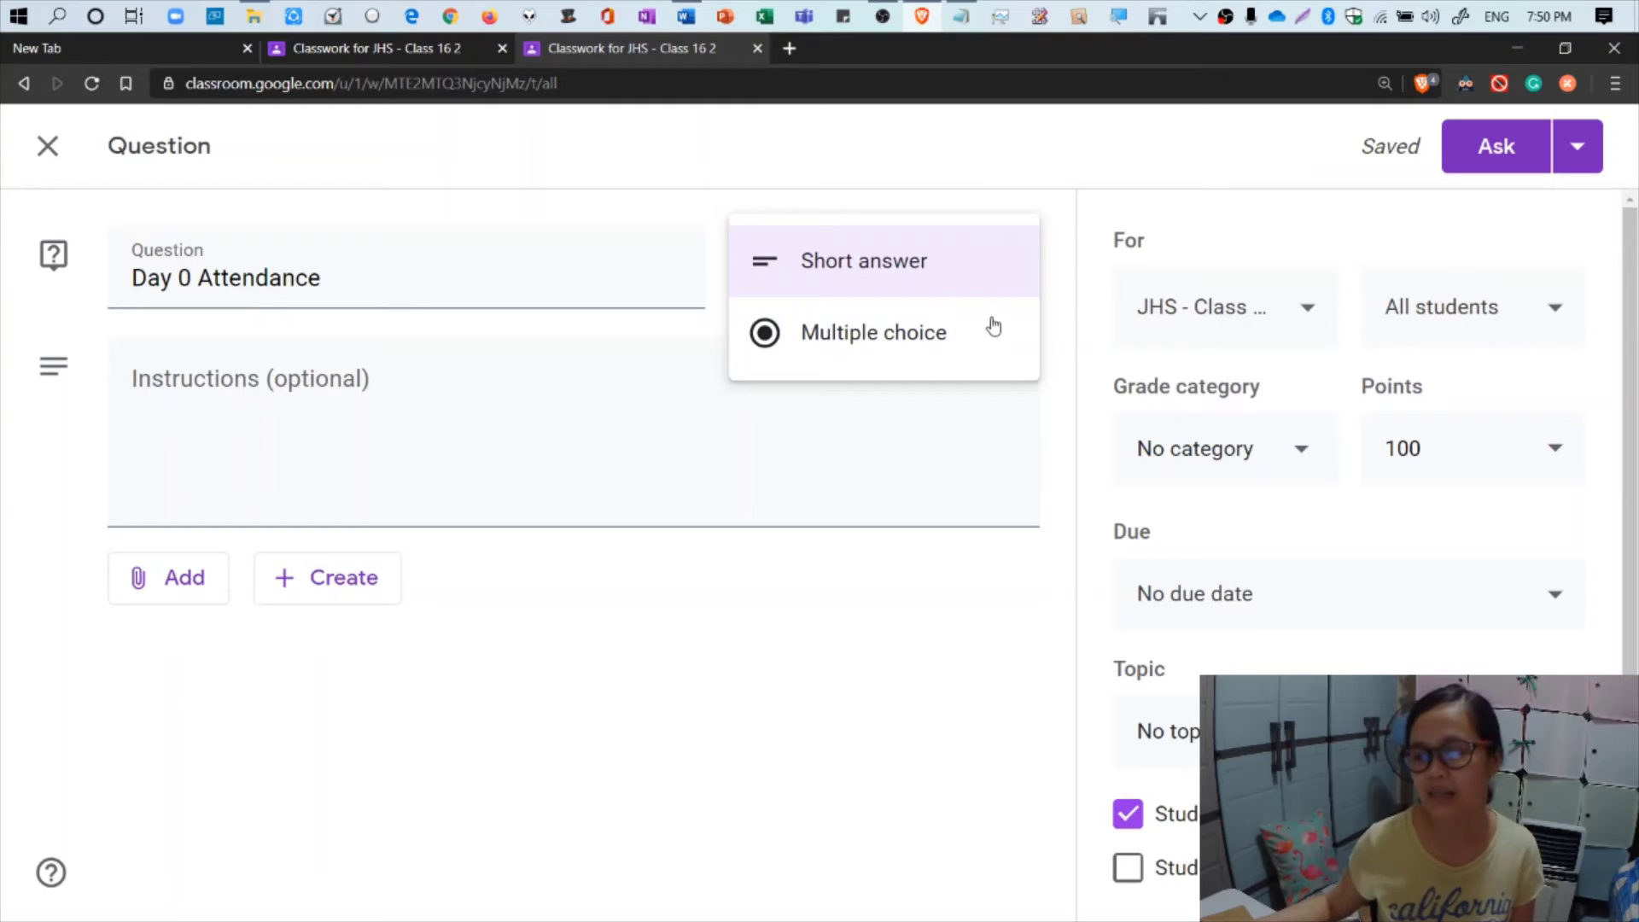
click(957, 353)
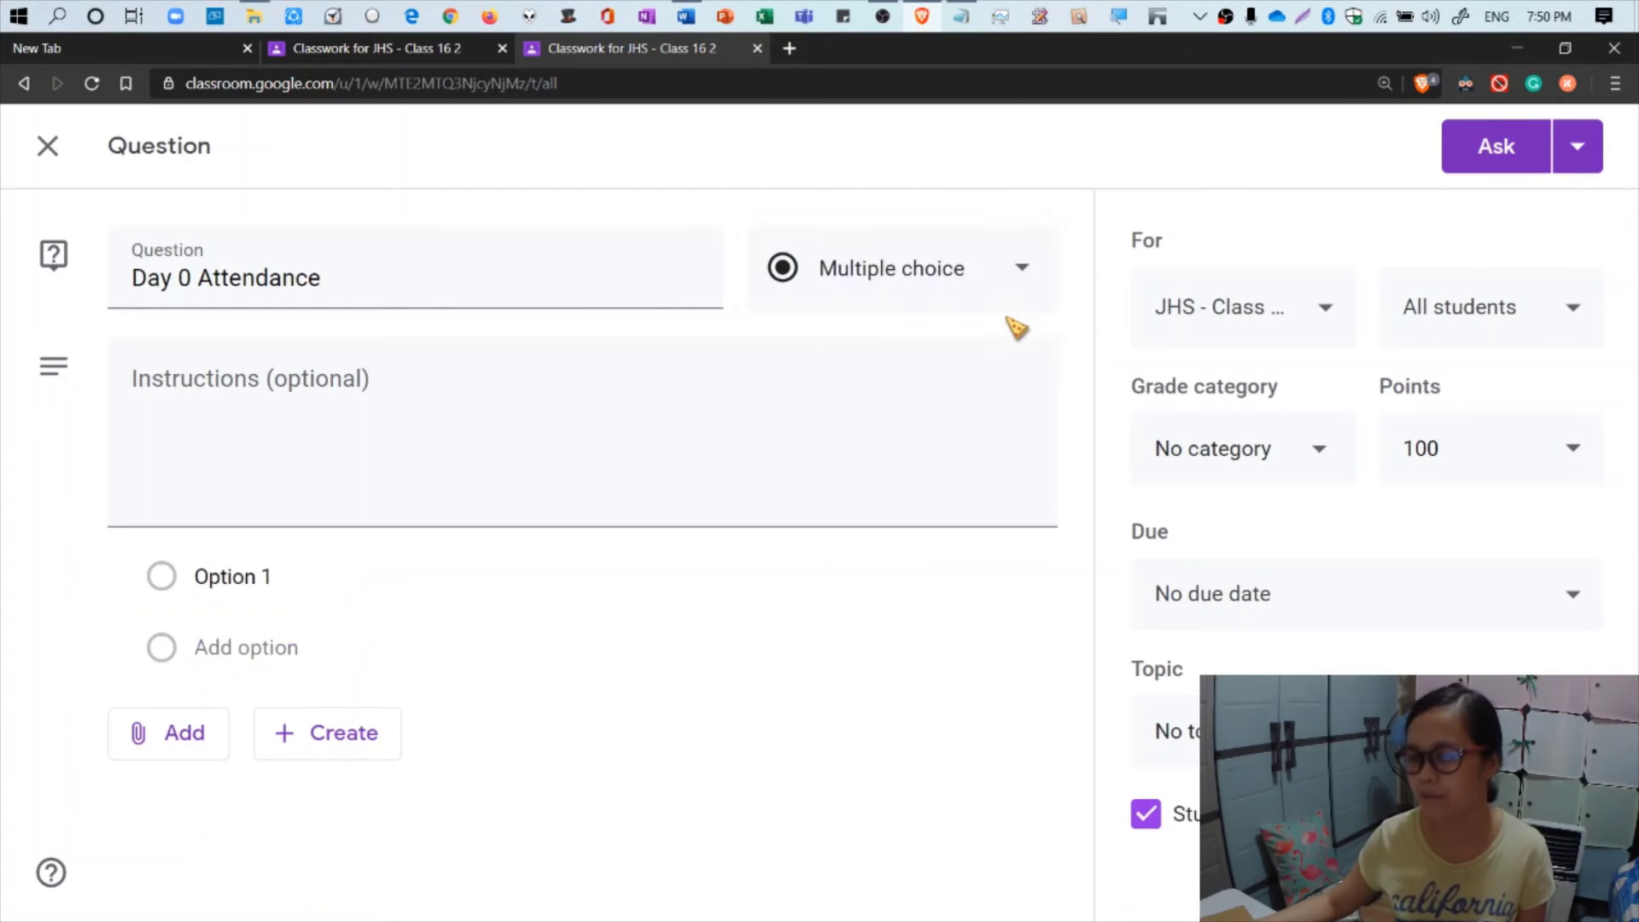
click(231, 574)
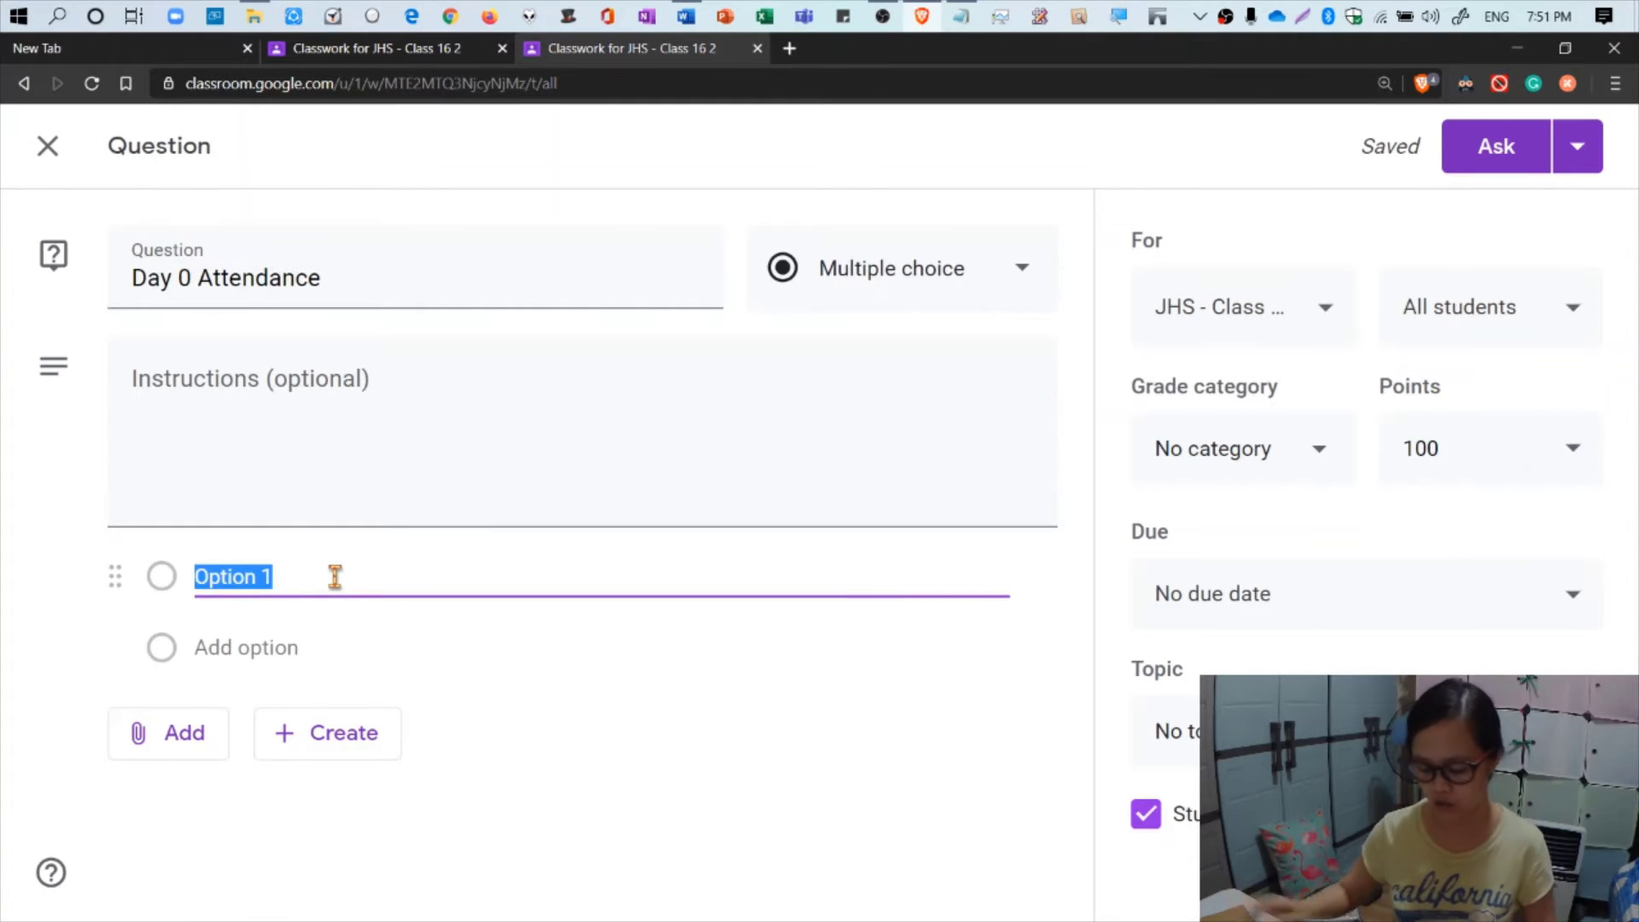
text(Yes)
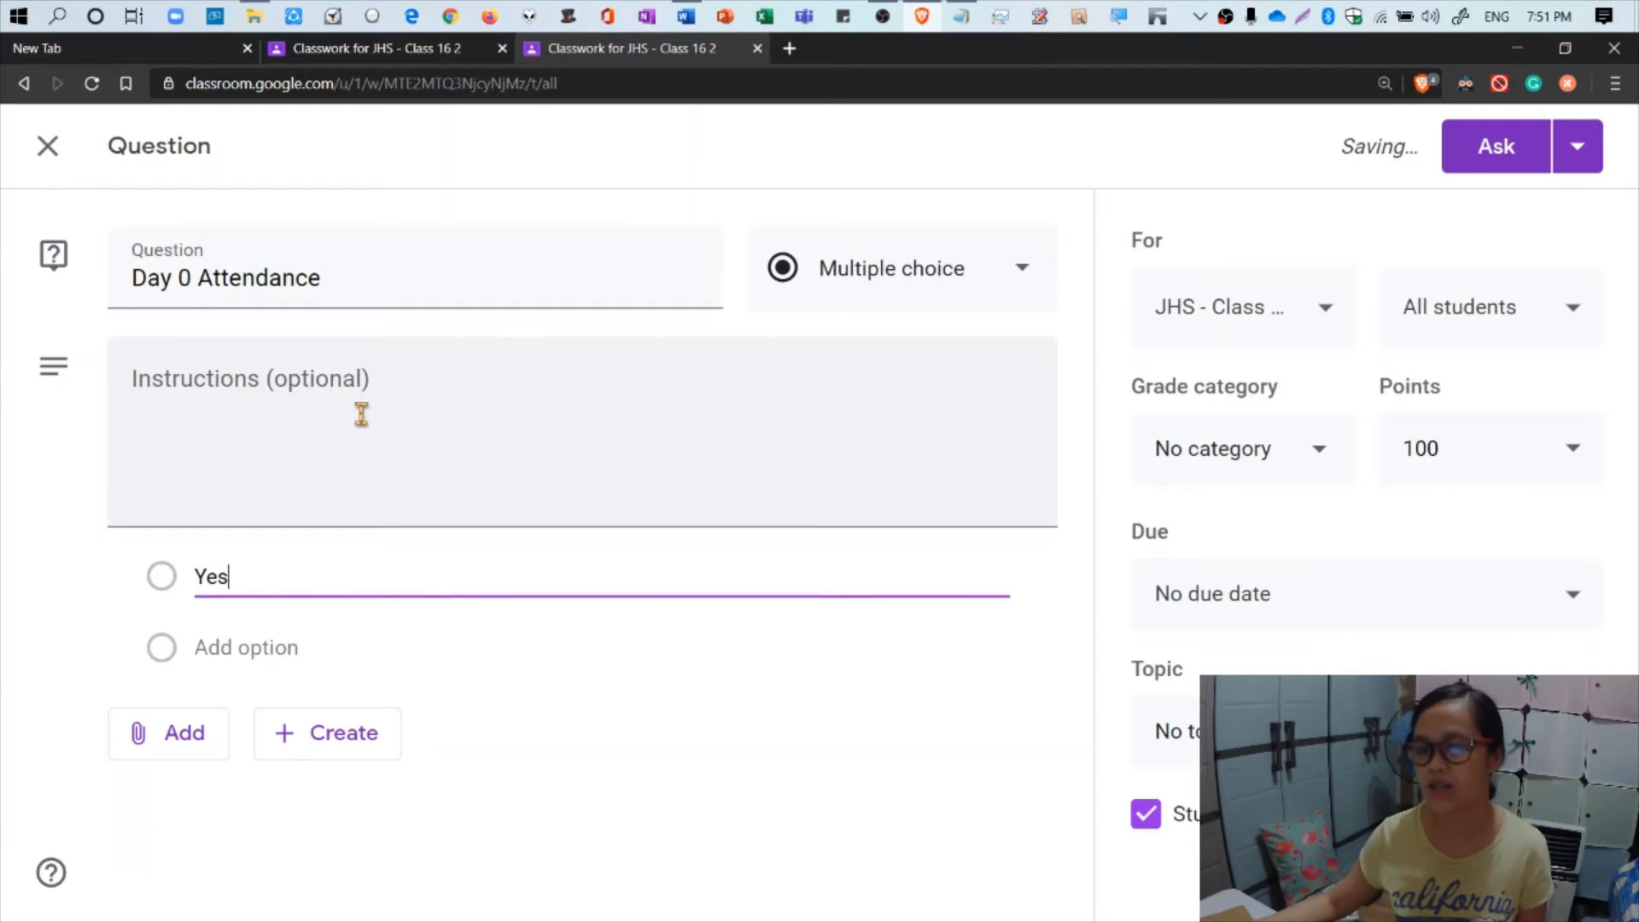
Write the instructions 'Let us know you're here. Please select Yes if you are.' plus a trial-only disclaimer.
click(264, 384)
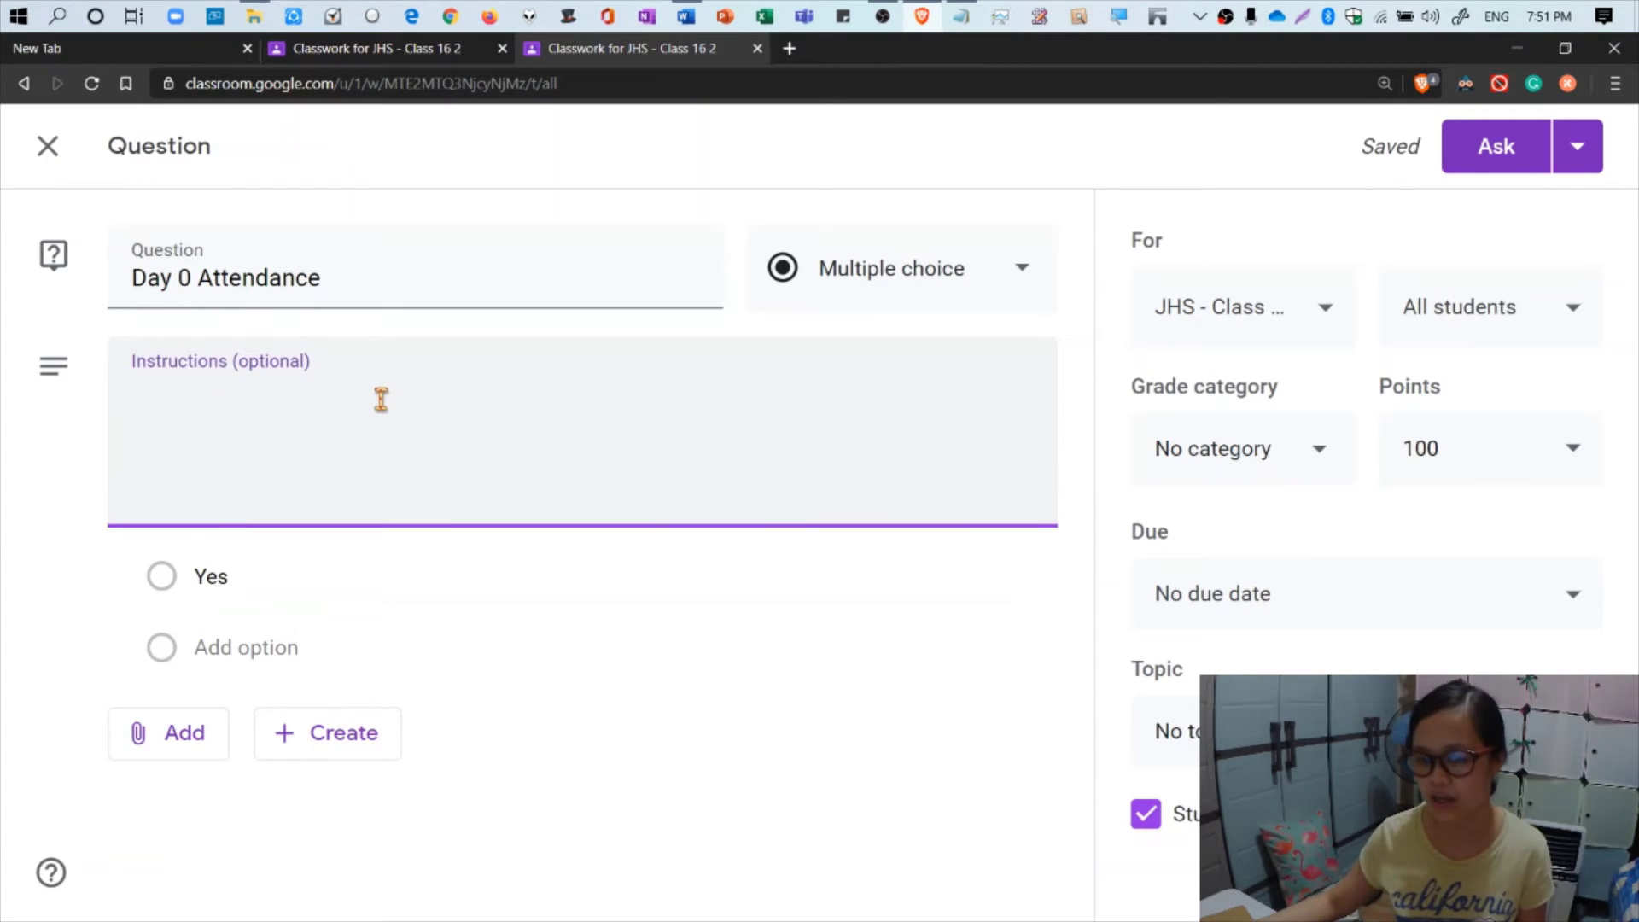
text(Let us know you)
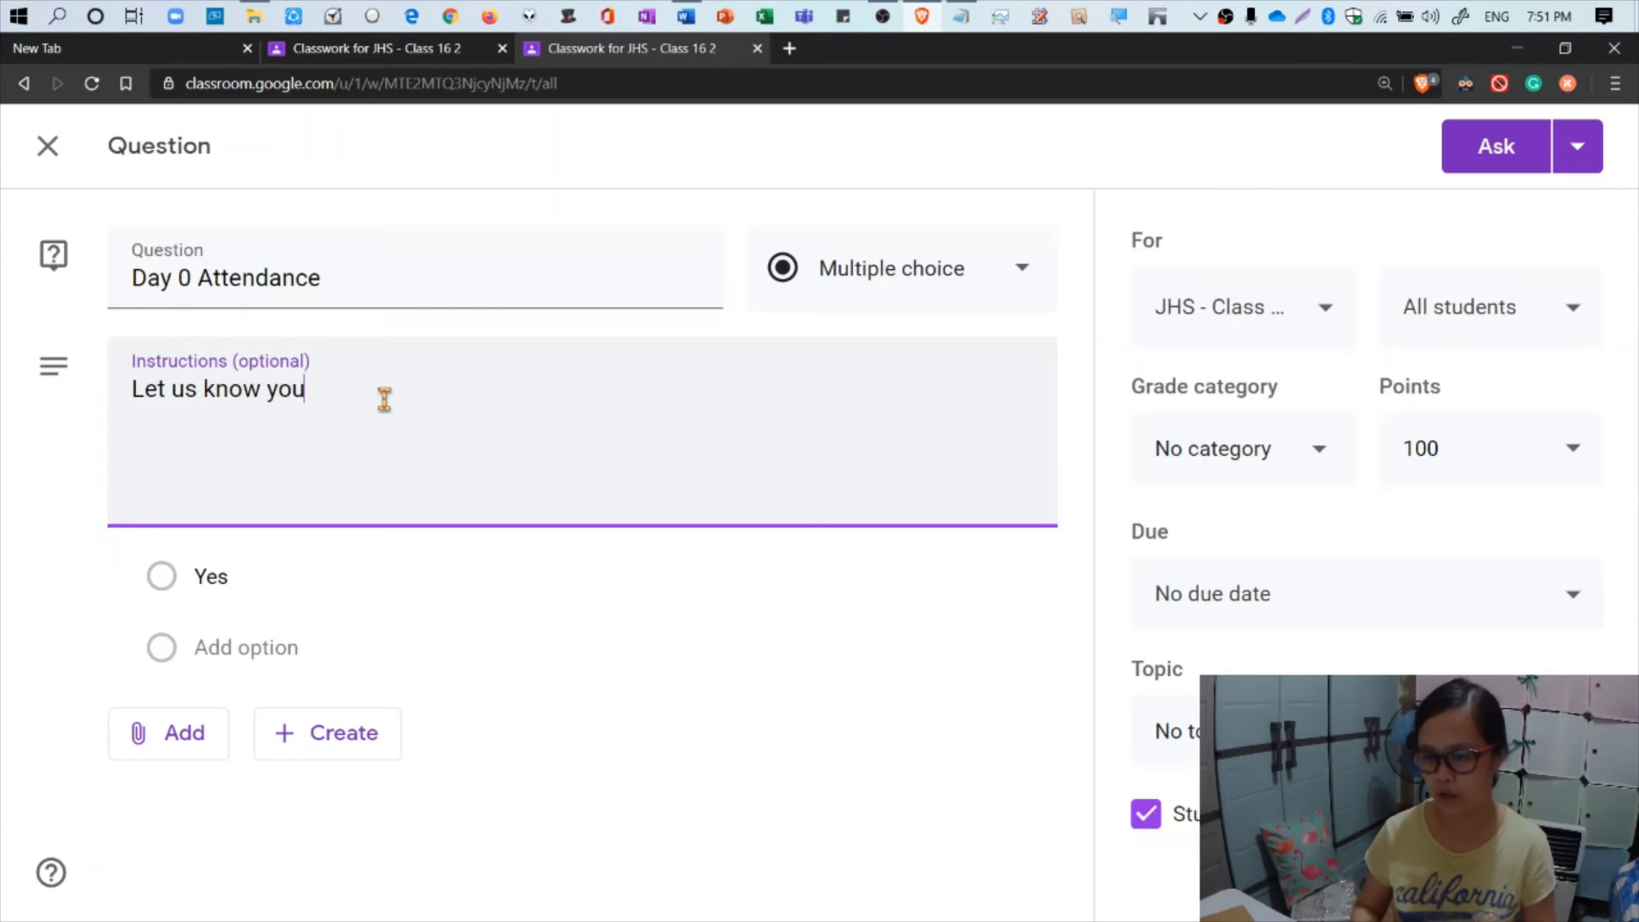
text('re h)
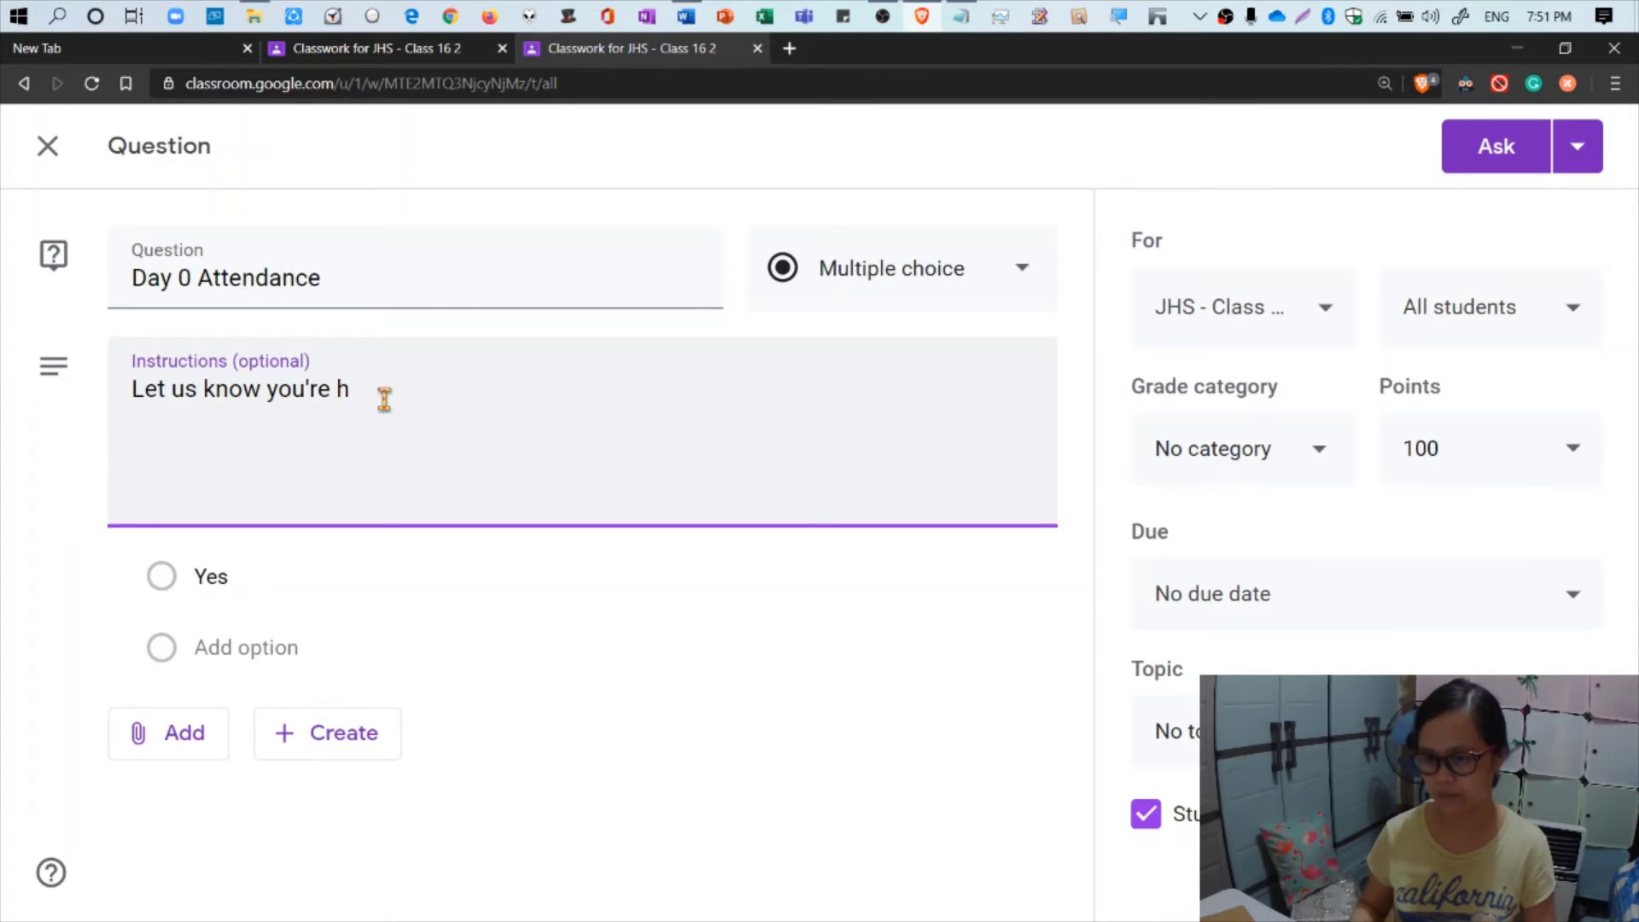
text(jelease3 )
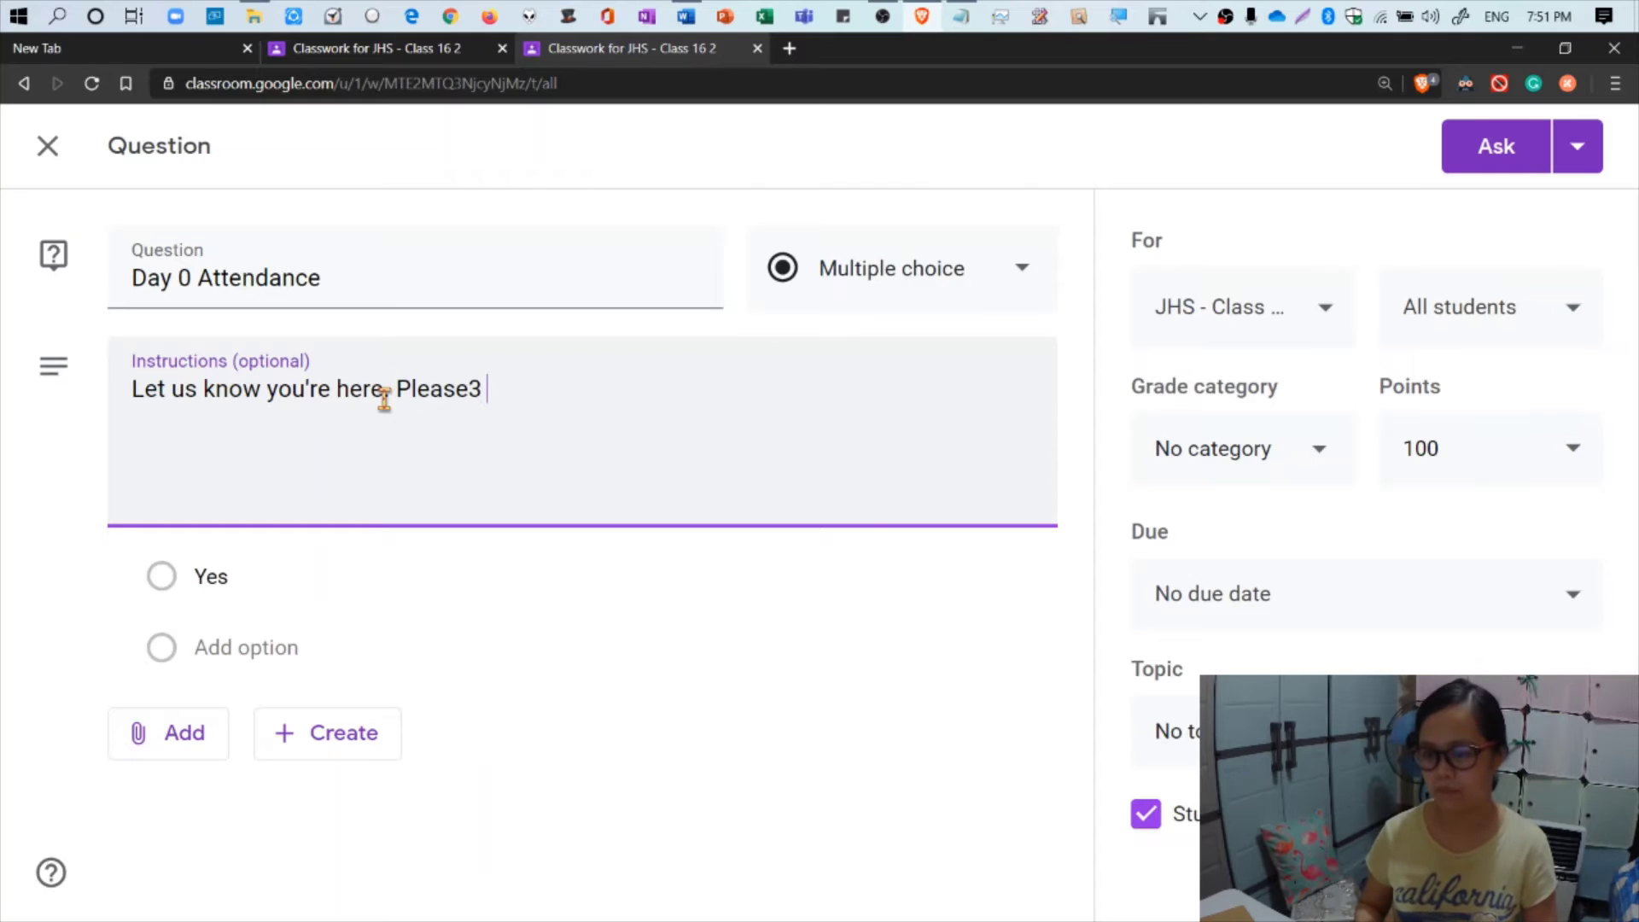
text(select Y)
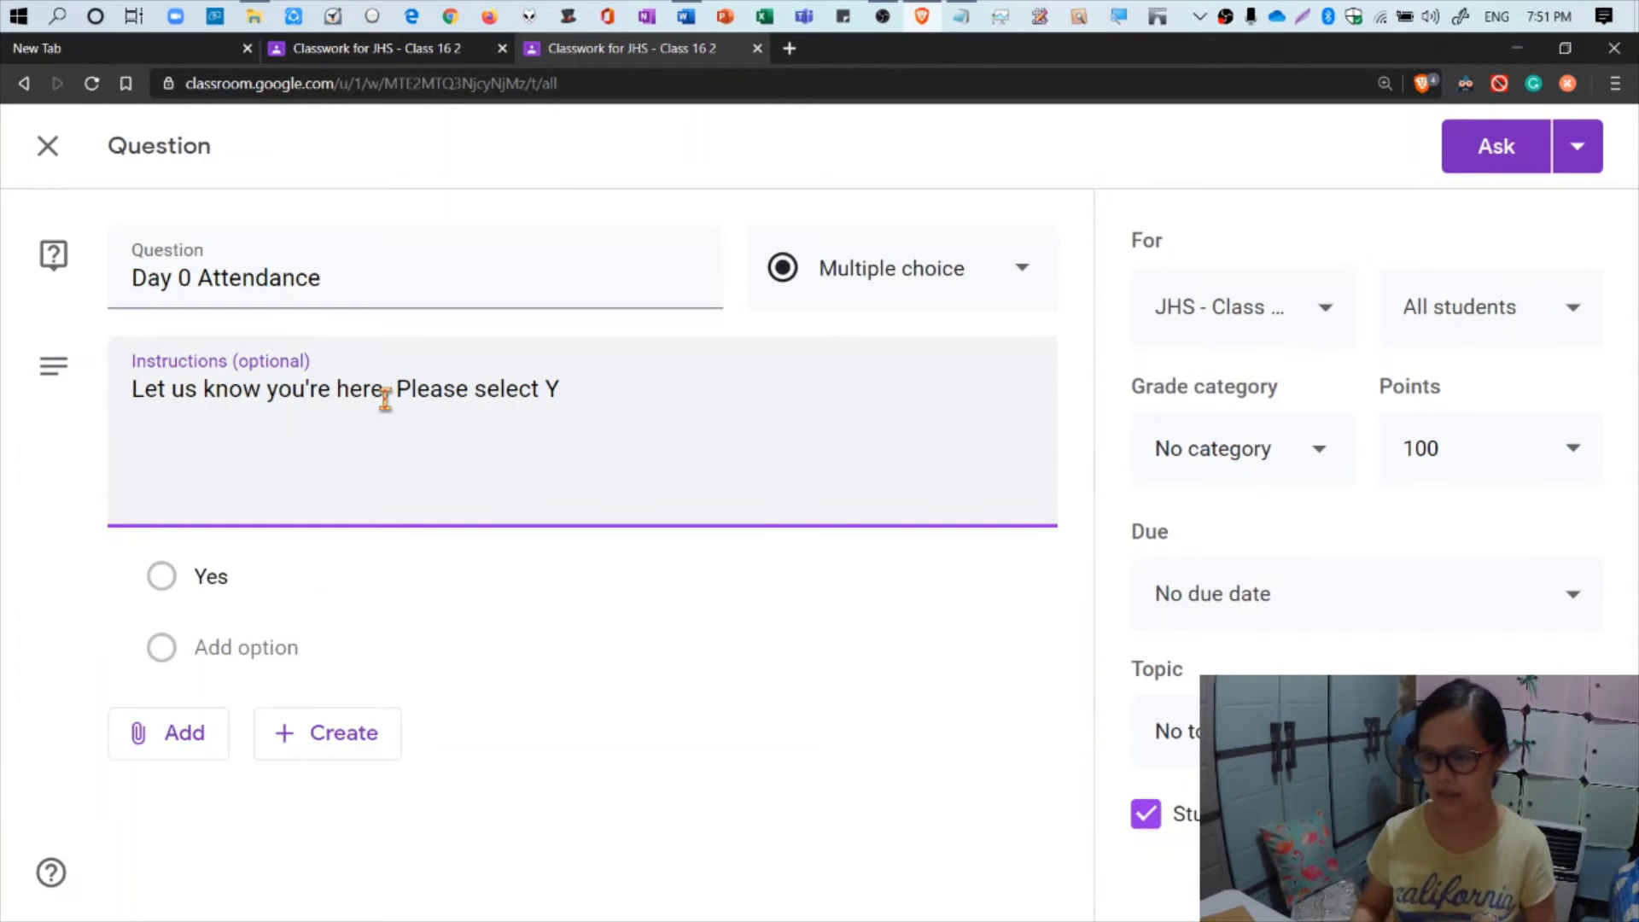
text(eyou are)
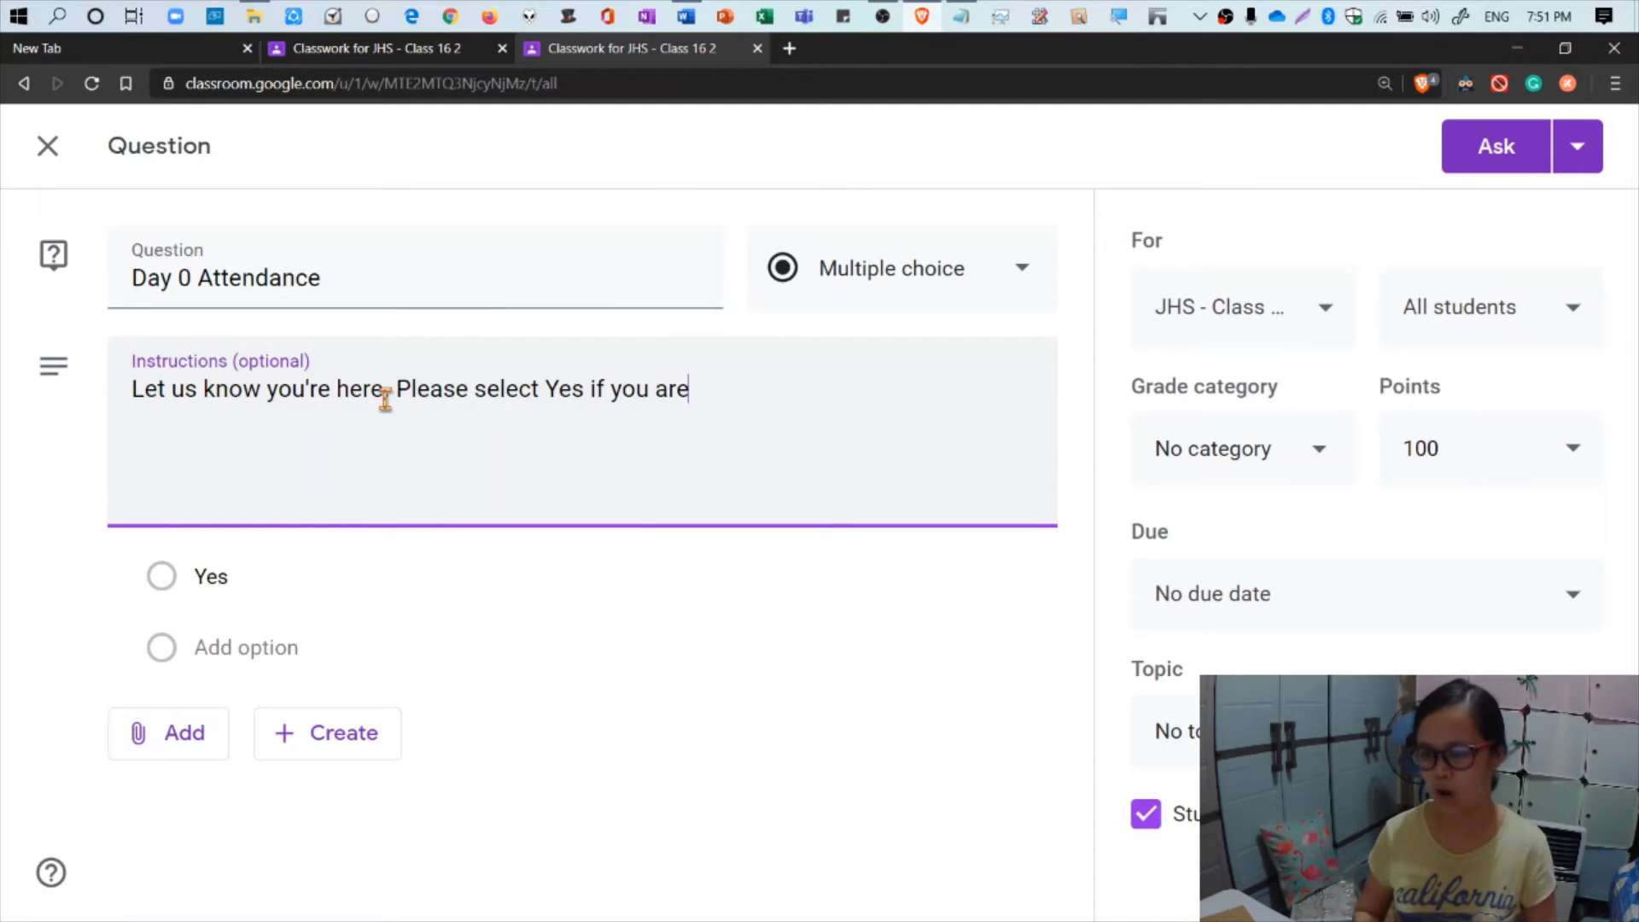
text(.)
key(Return)
key(Return)
text(()
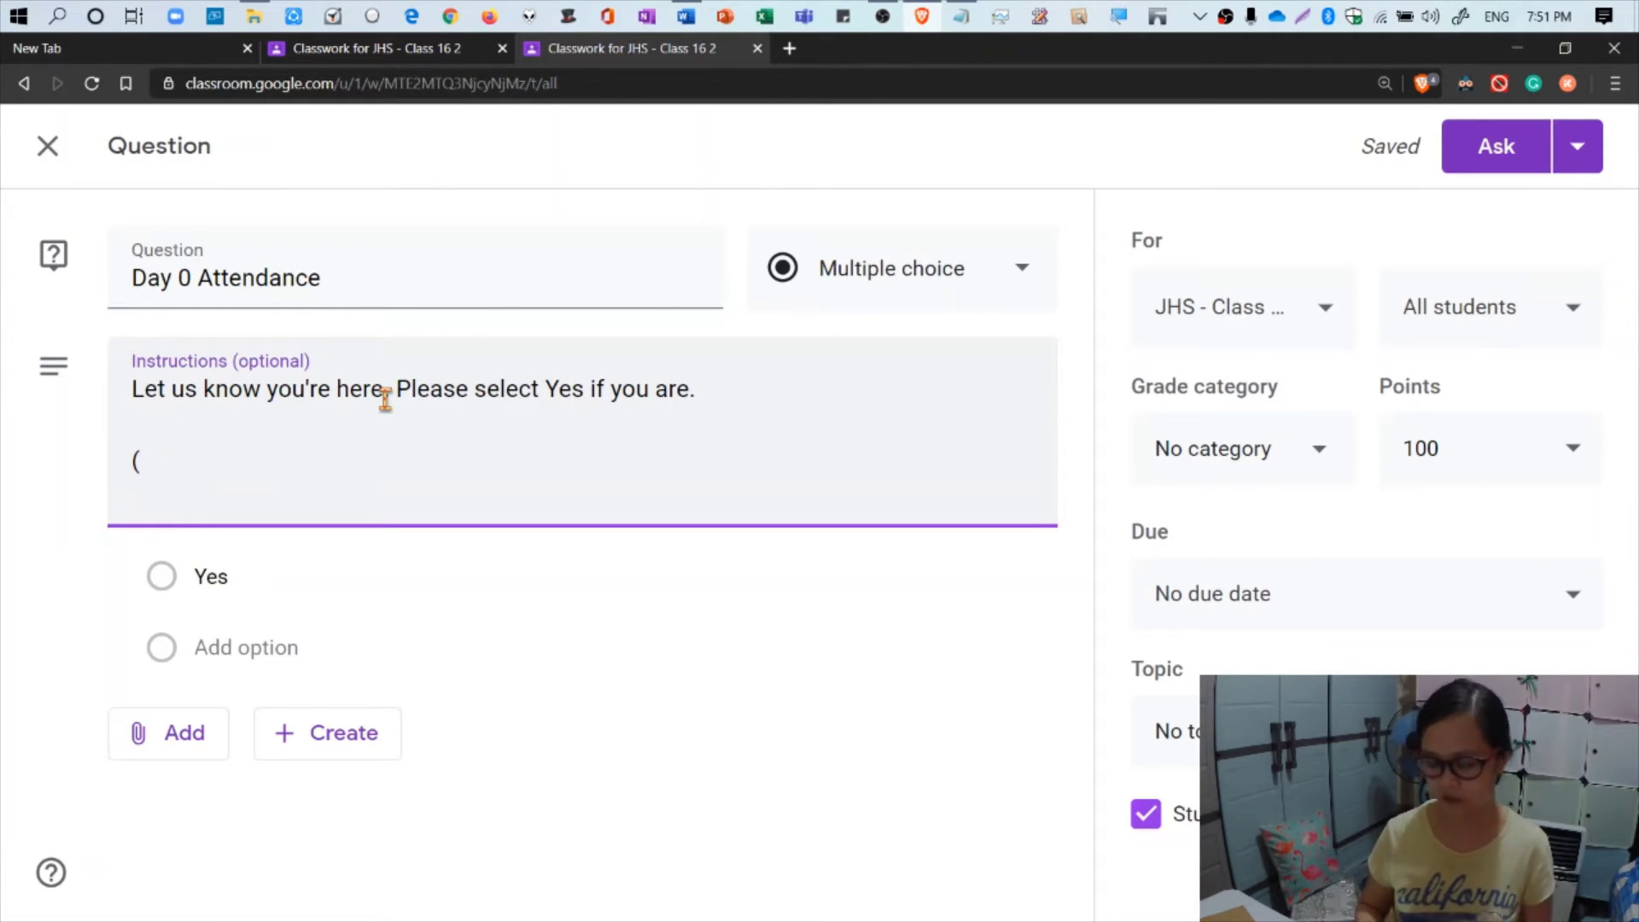
text(Dius)
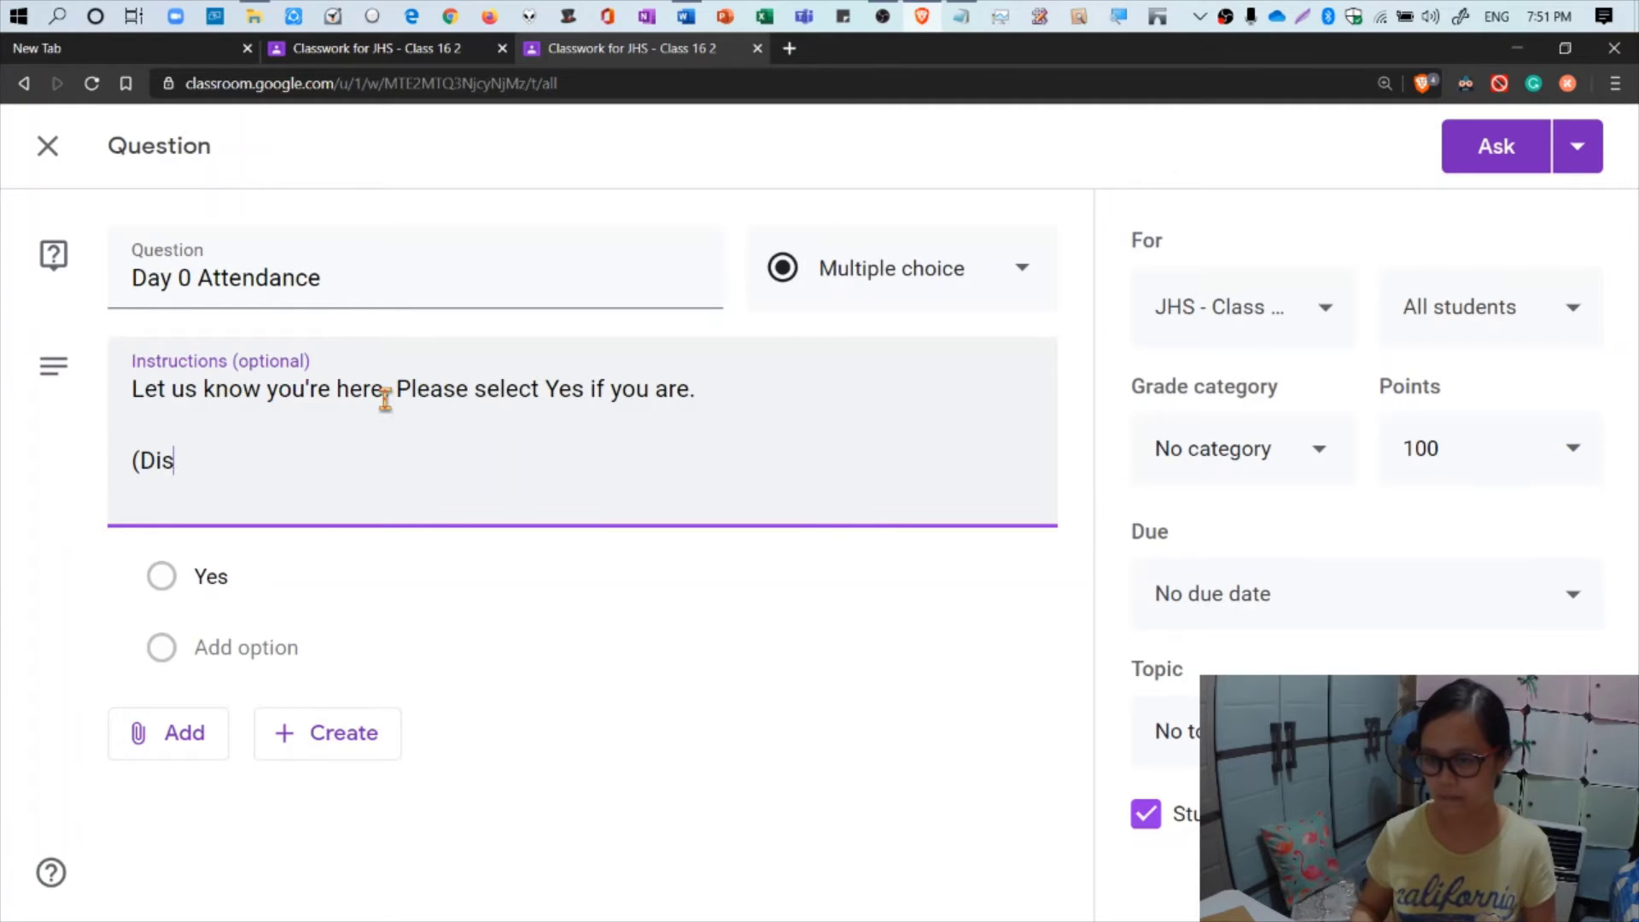
text(laimer: This attaenance)
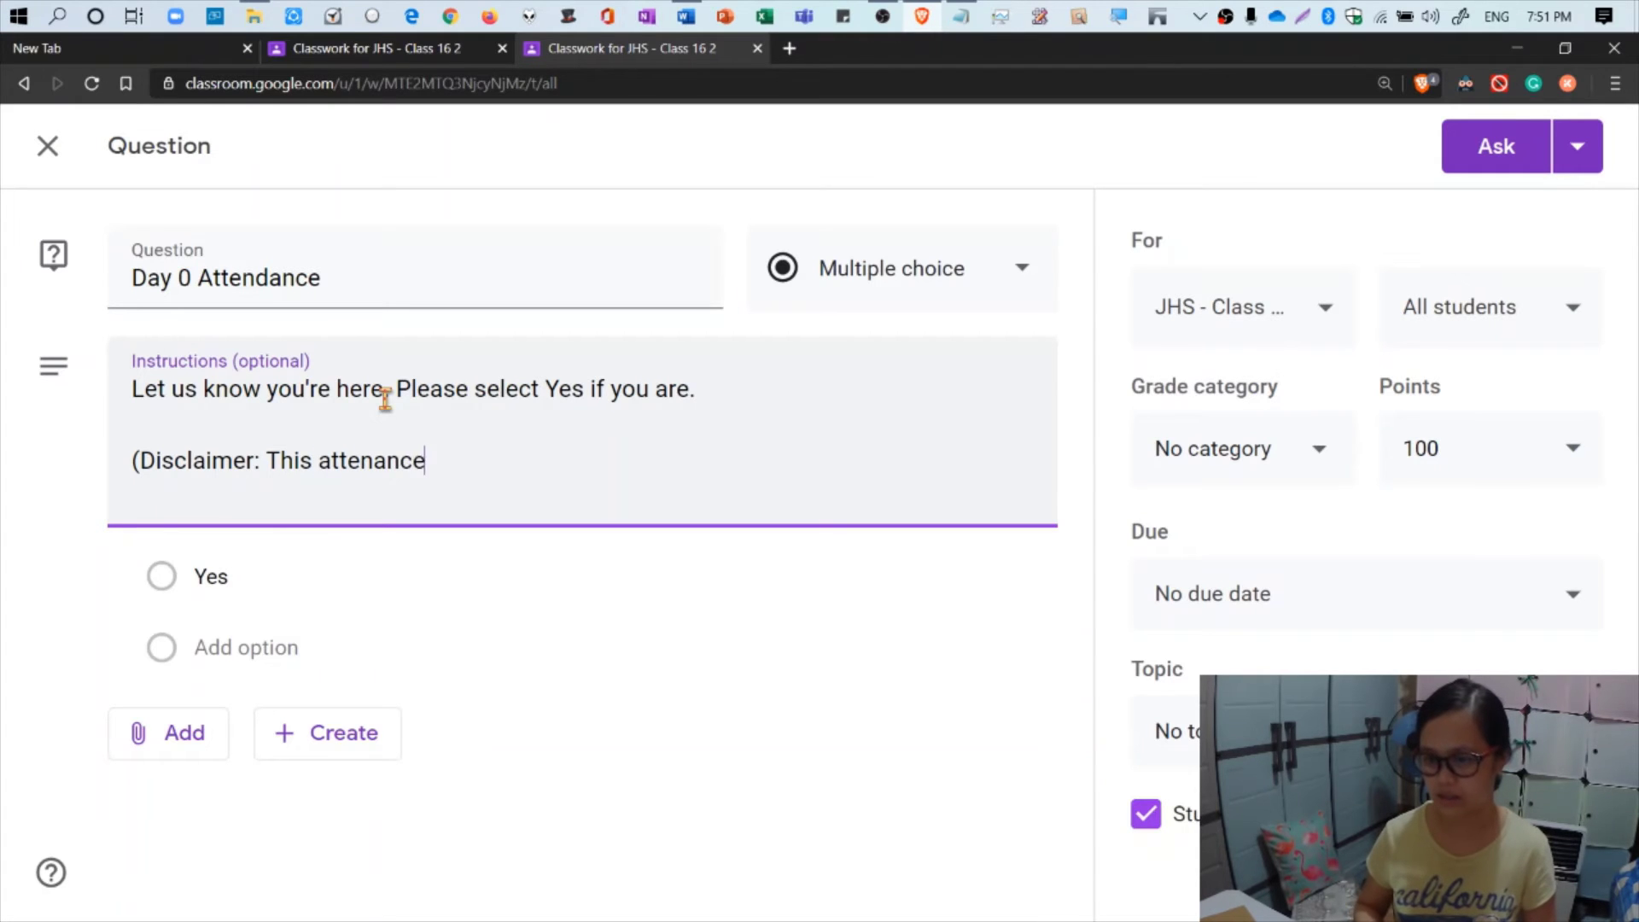
key(BackSpace)
key(BackSpace)
key(BackSpace)
key(BackSpace)
text(dance)
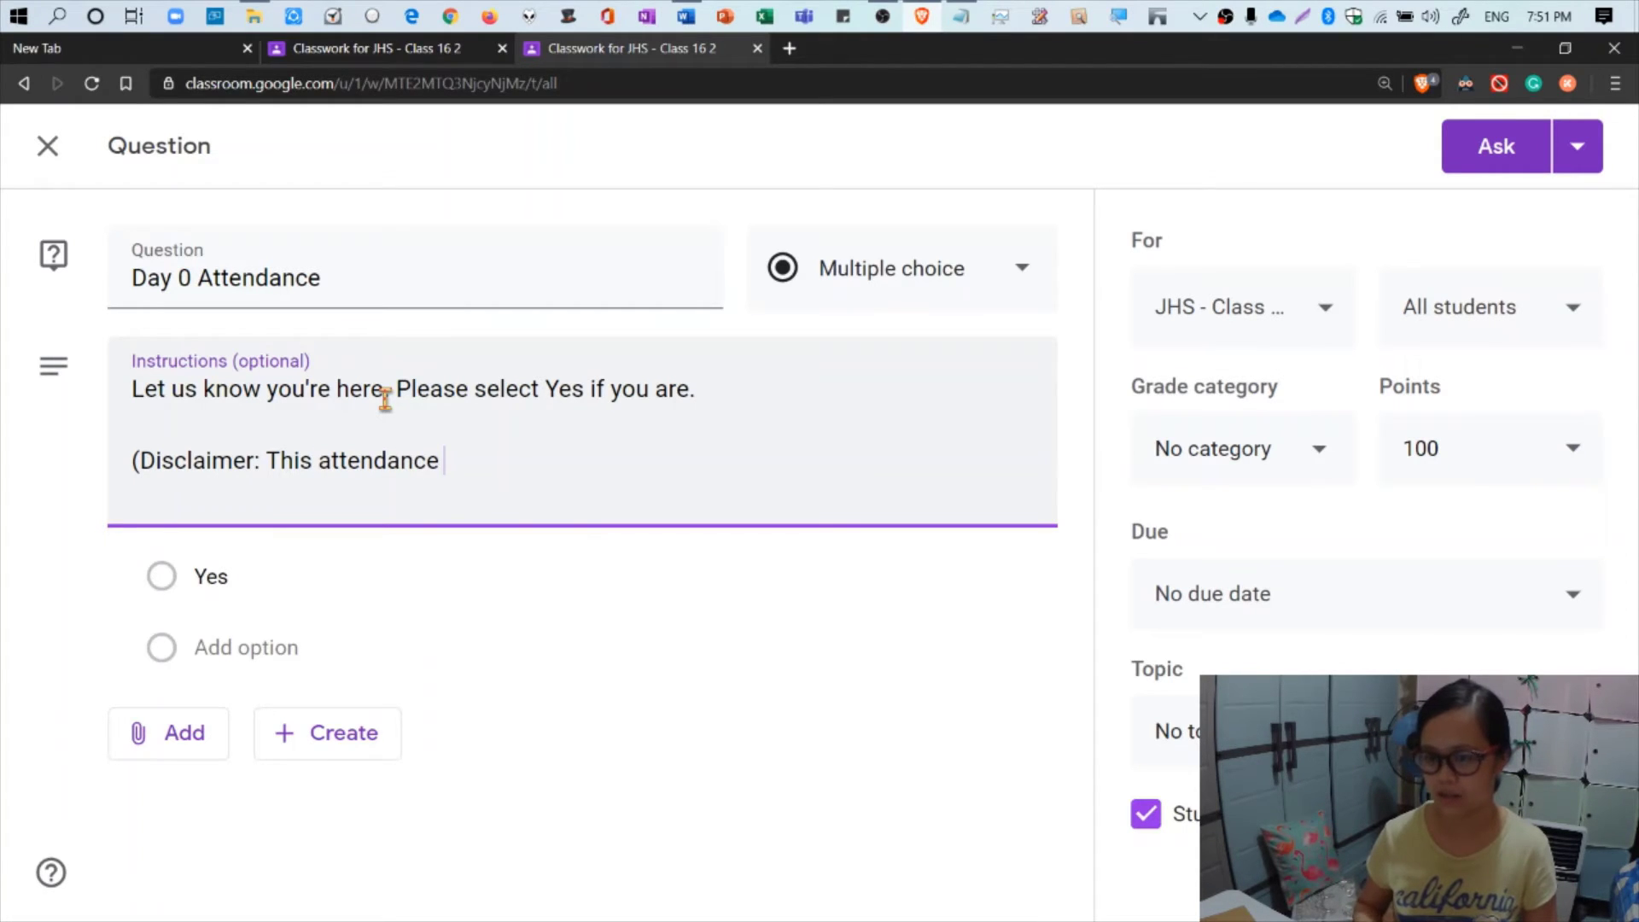
text( check is trial only)
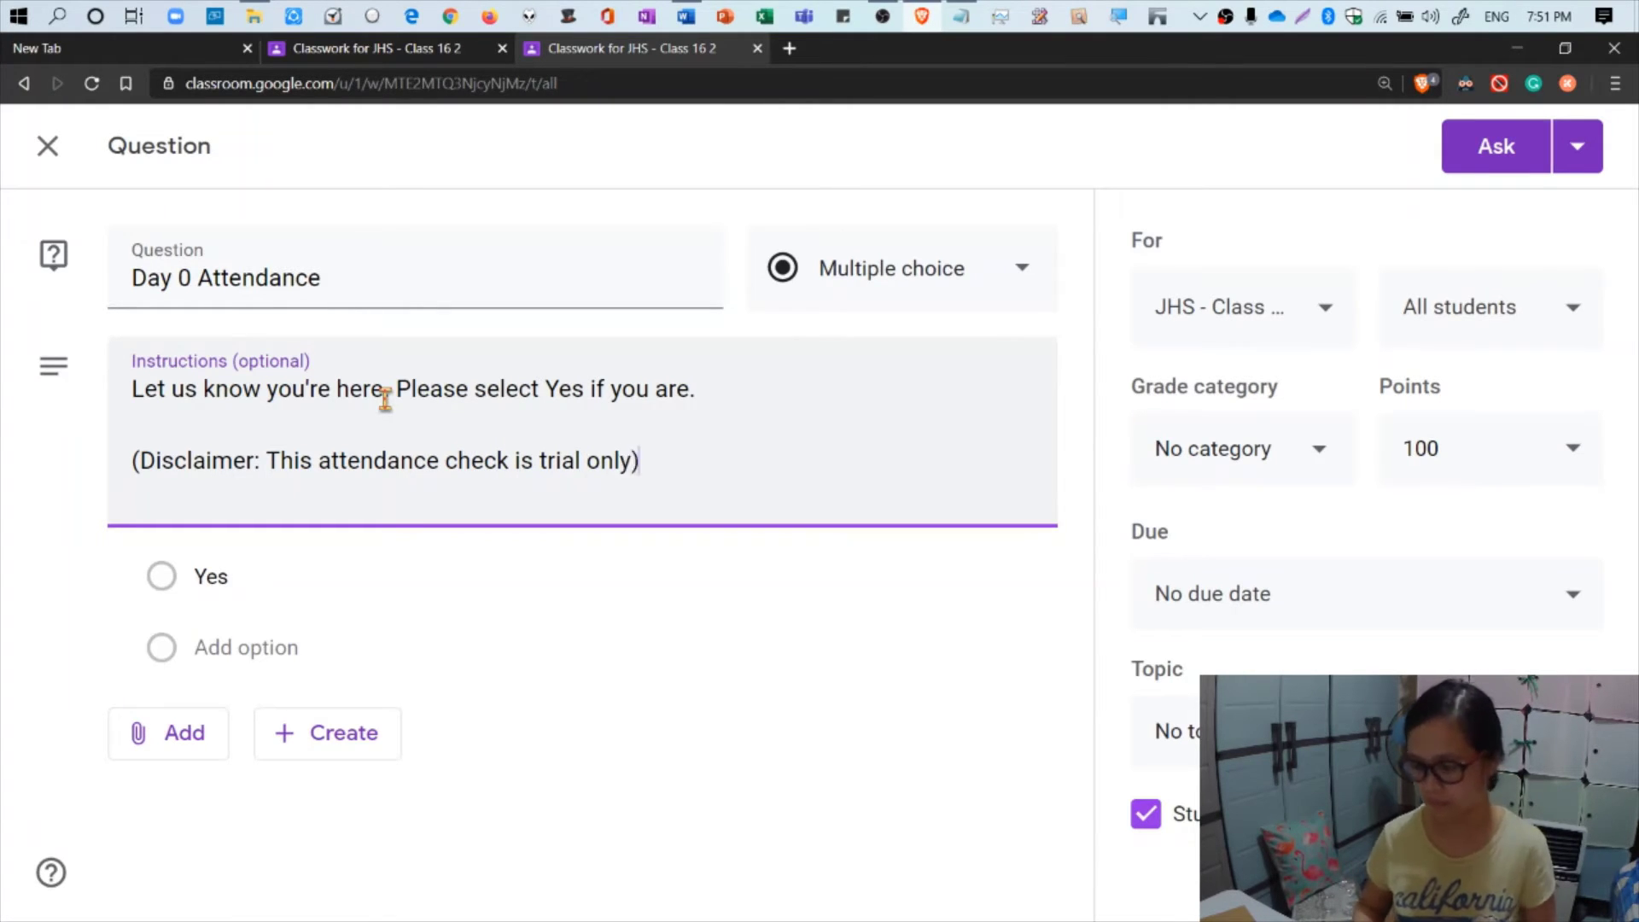
text(.)
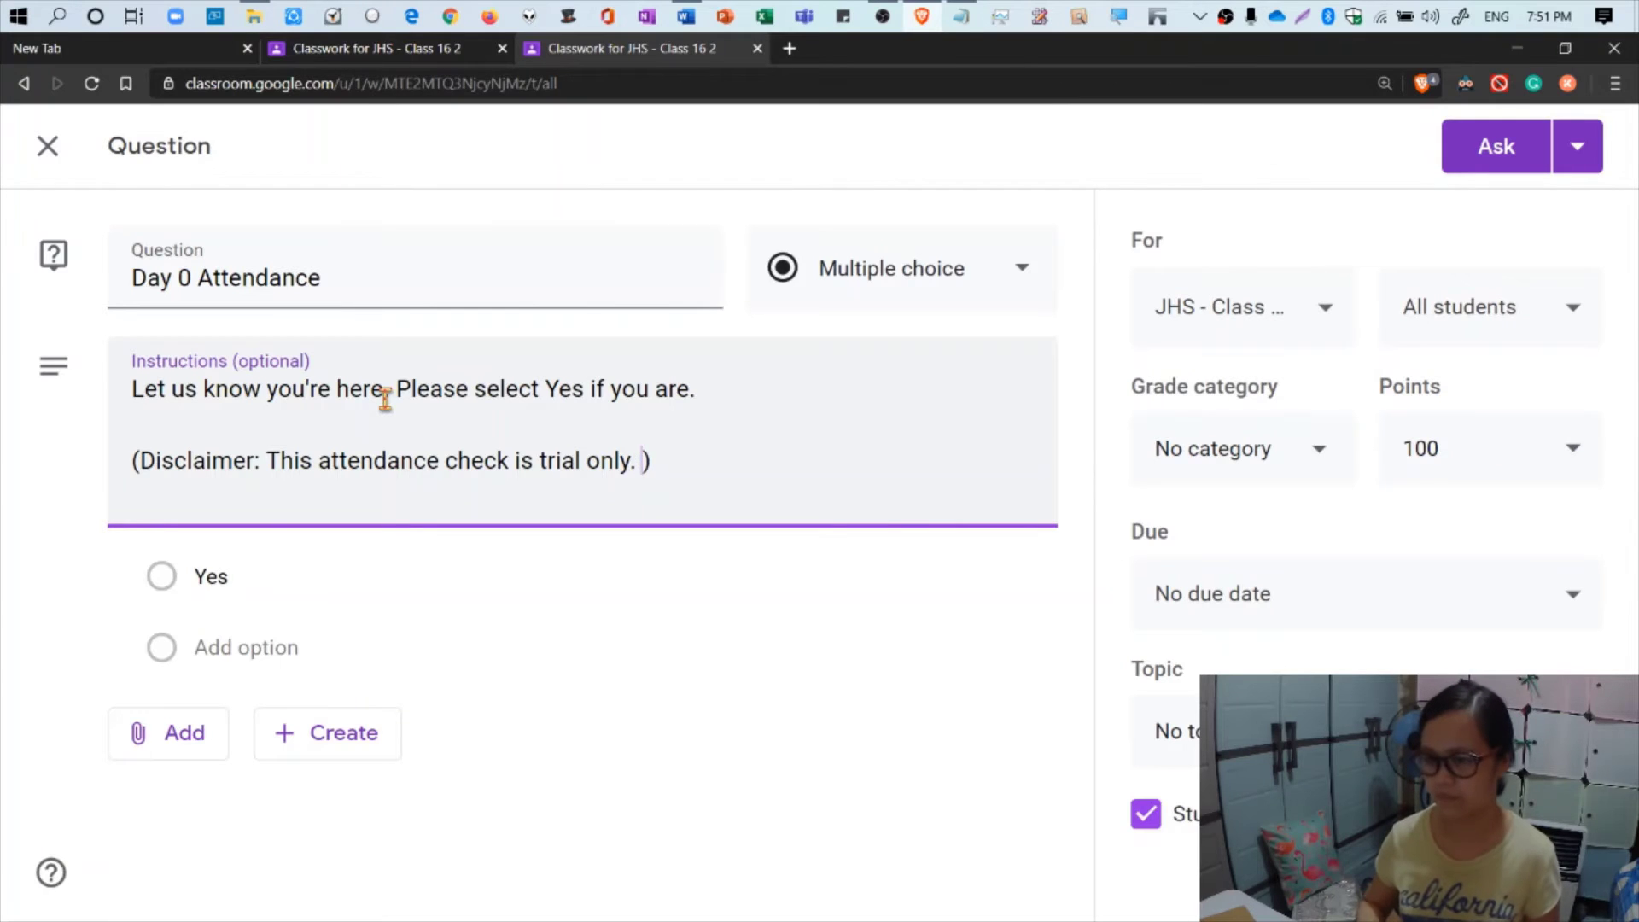
text( Thank you!)
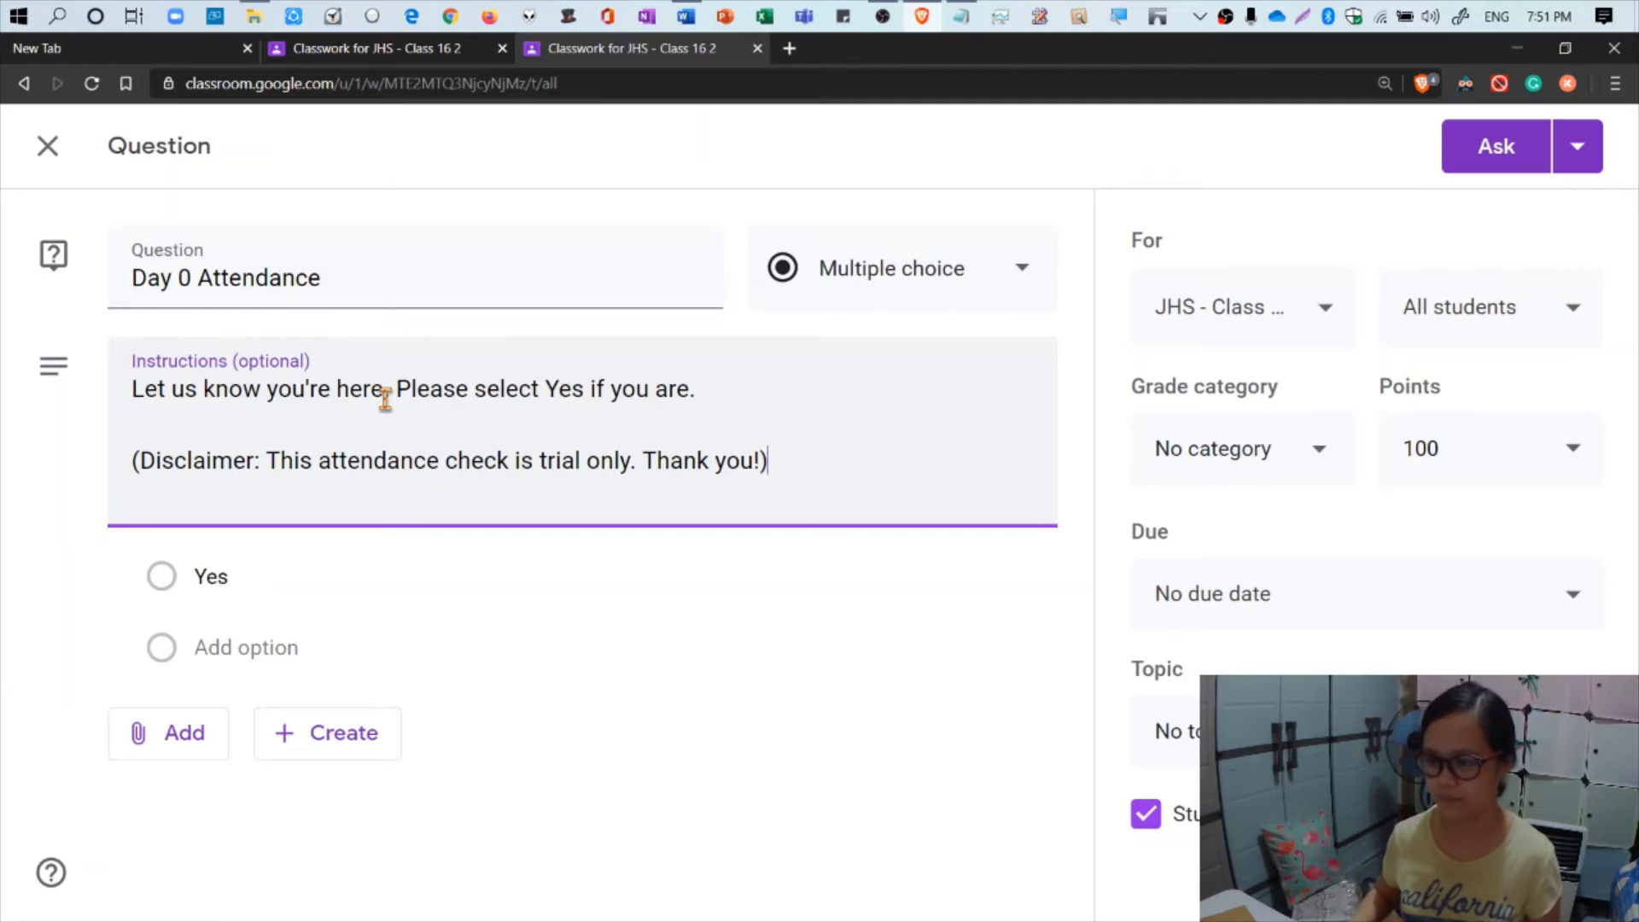
text(Do not take it seriously.)
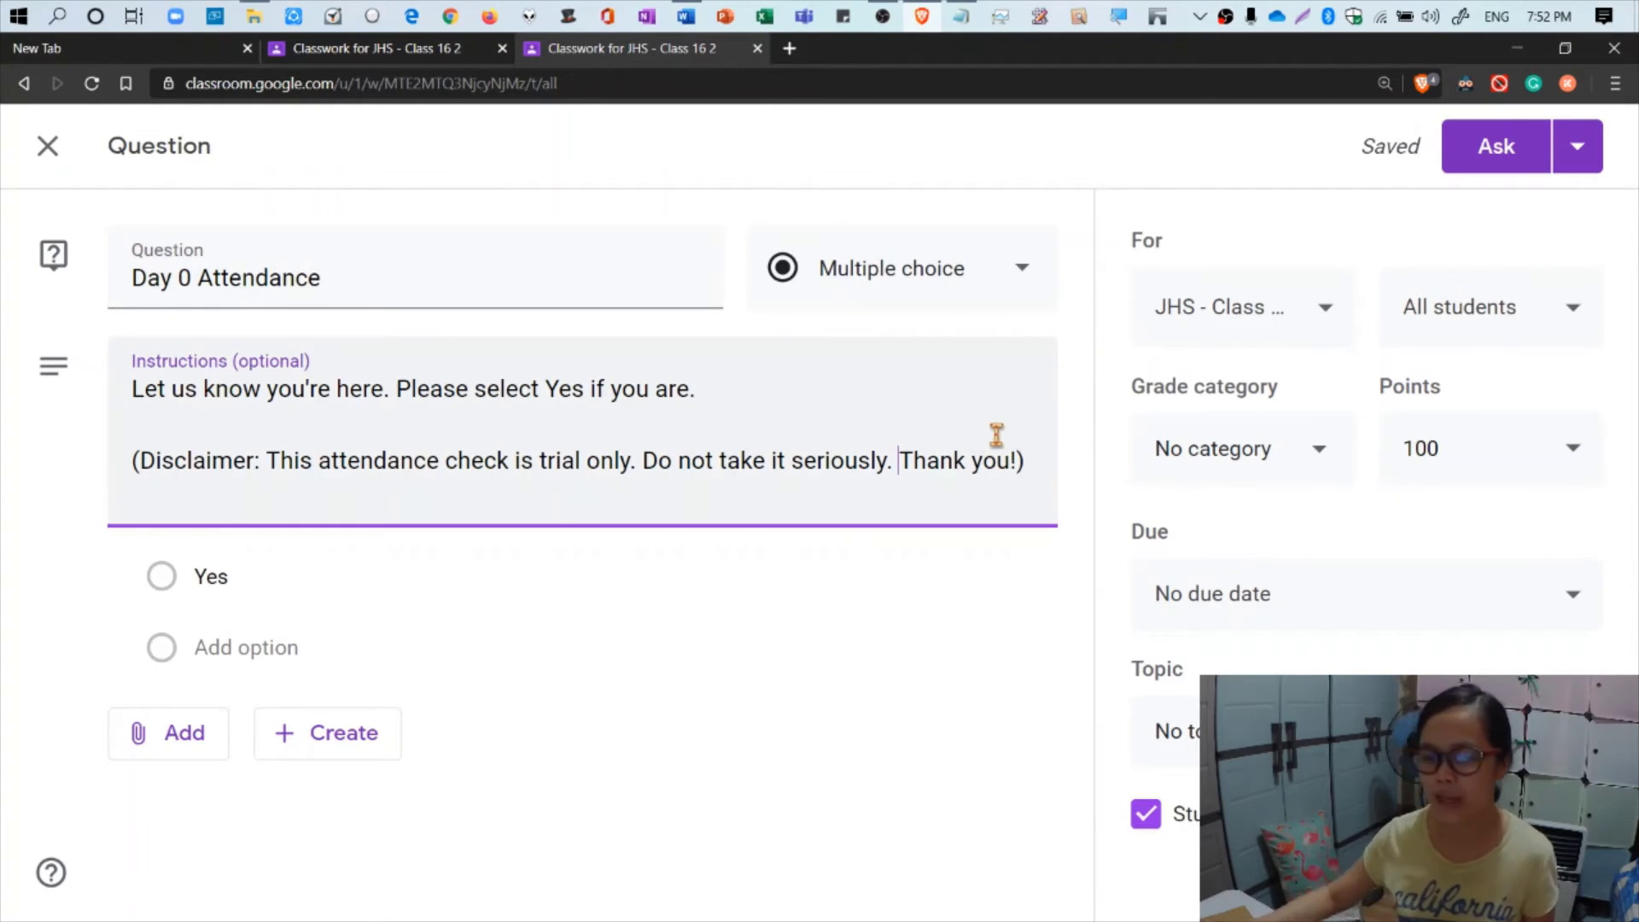
click(272, 583)
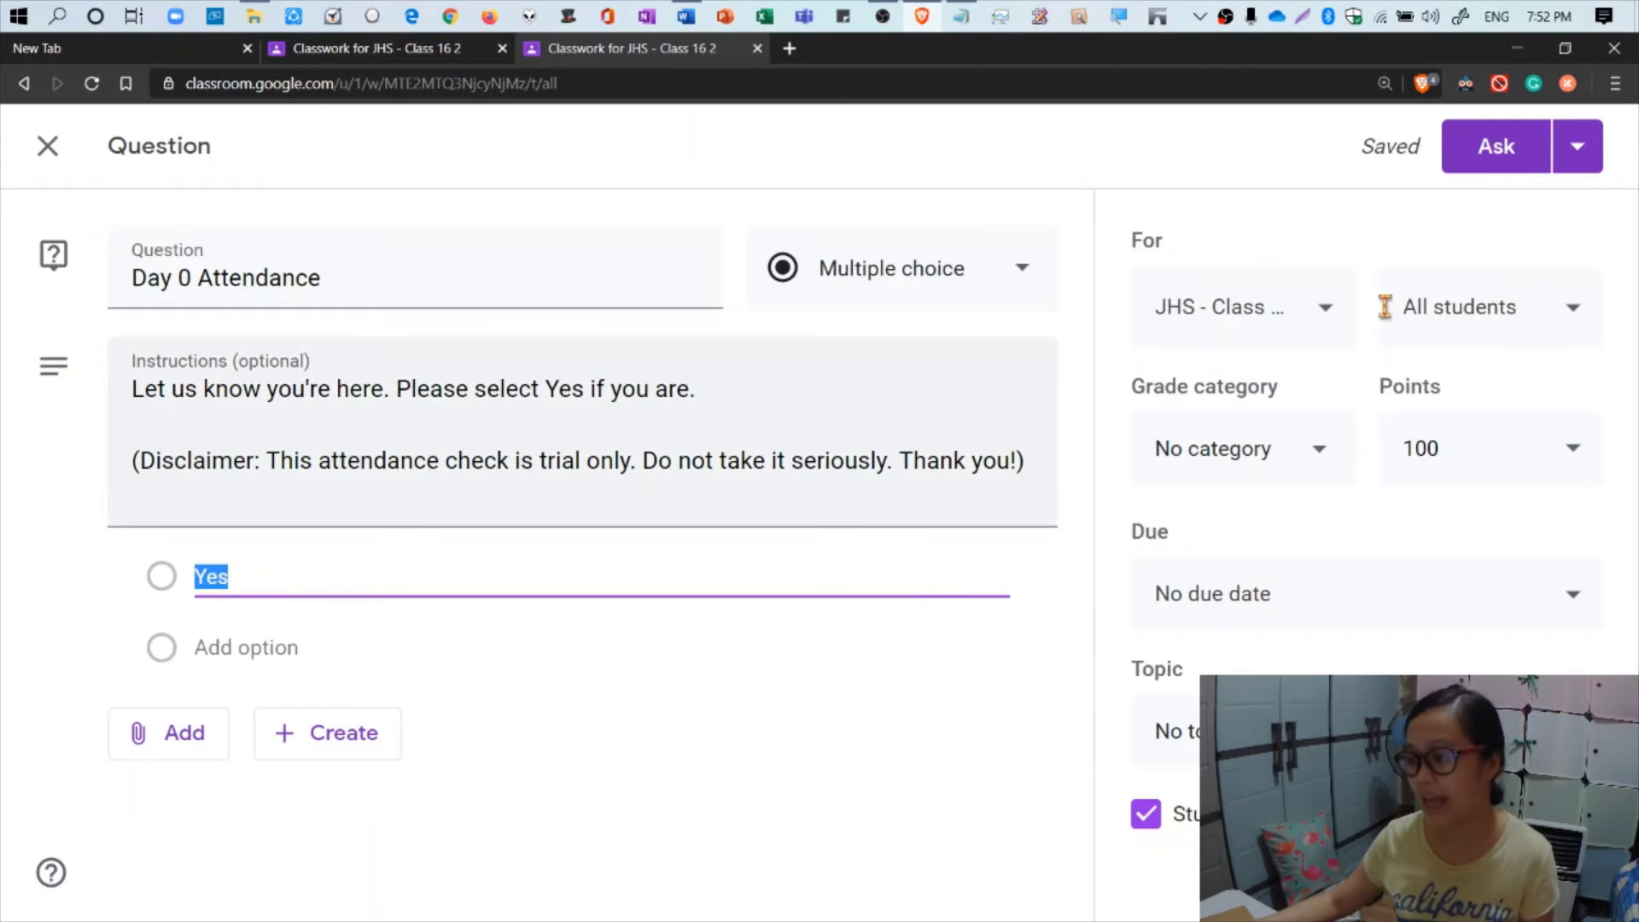
click(1321, 323)
click(1305, 300)
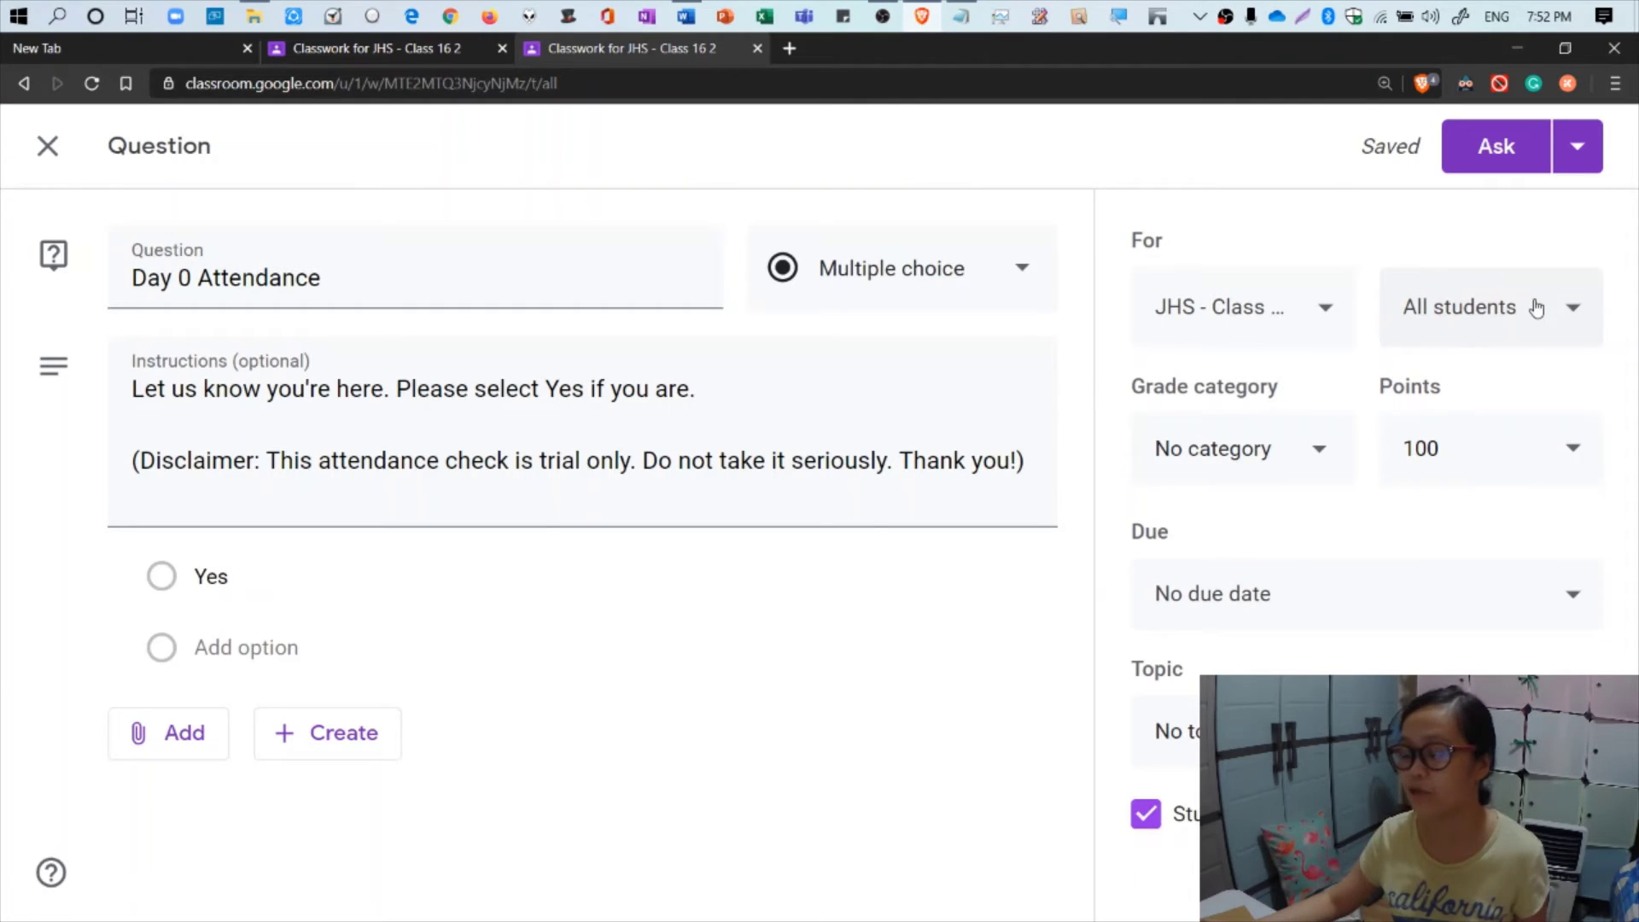
click(1328, 307)
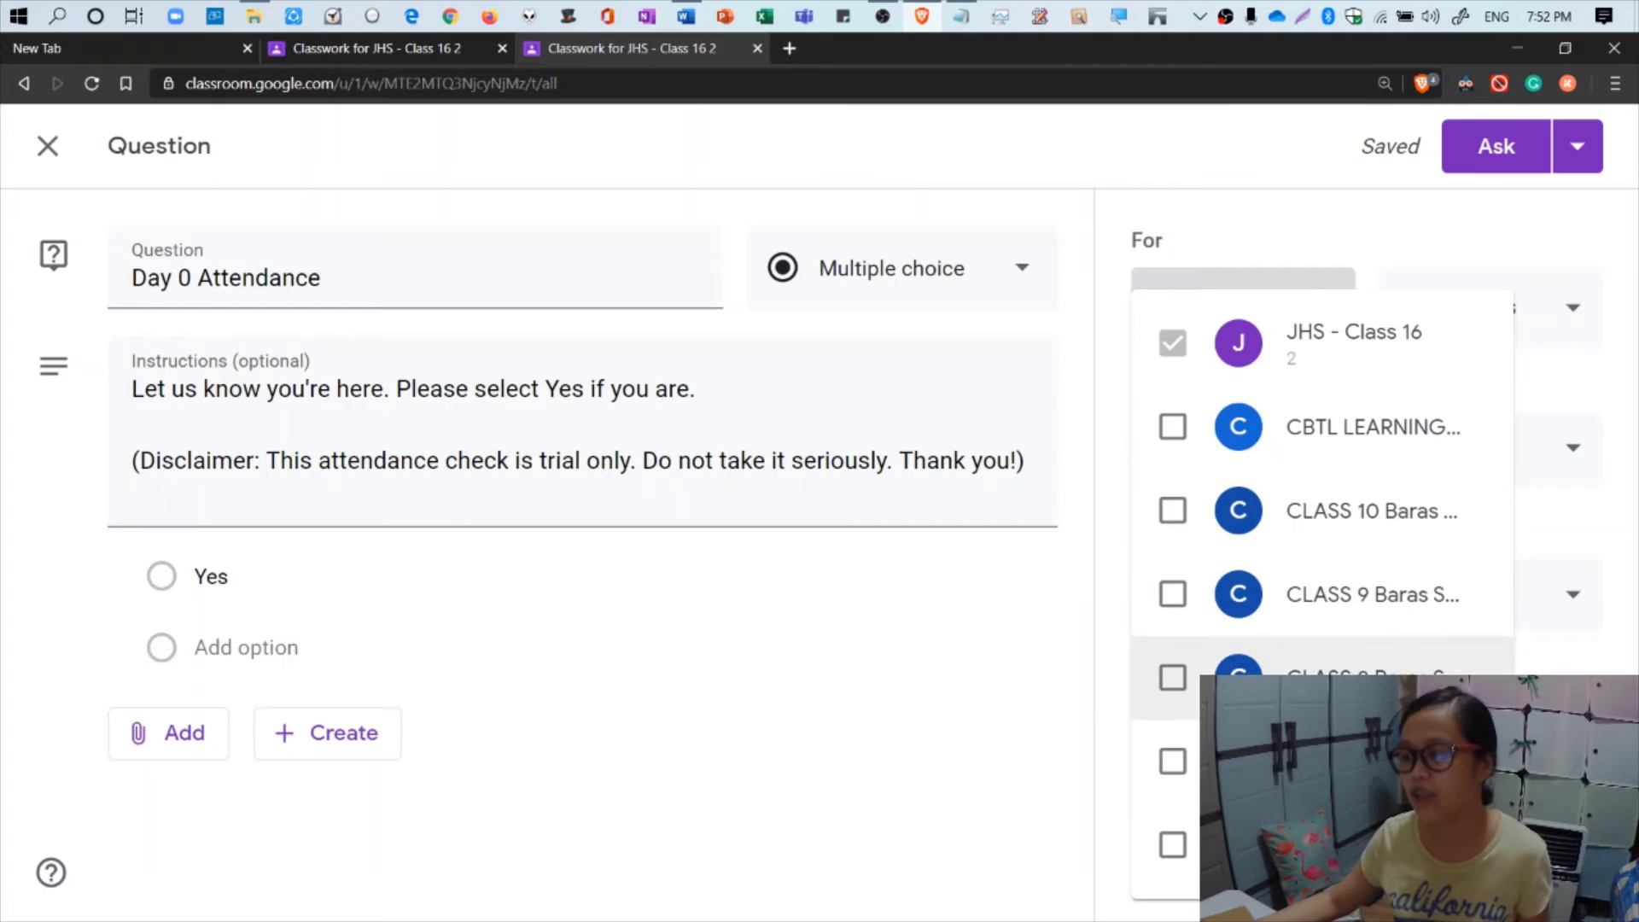
click(1297, 243)
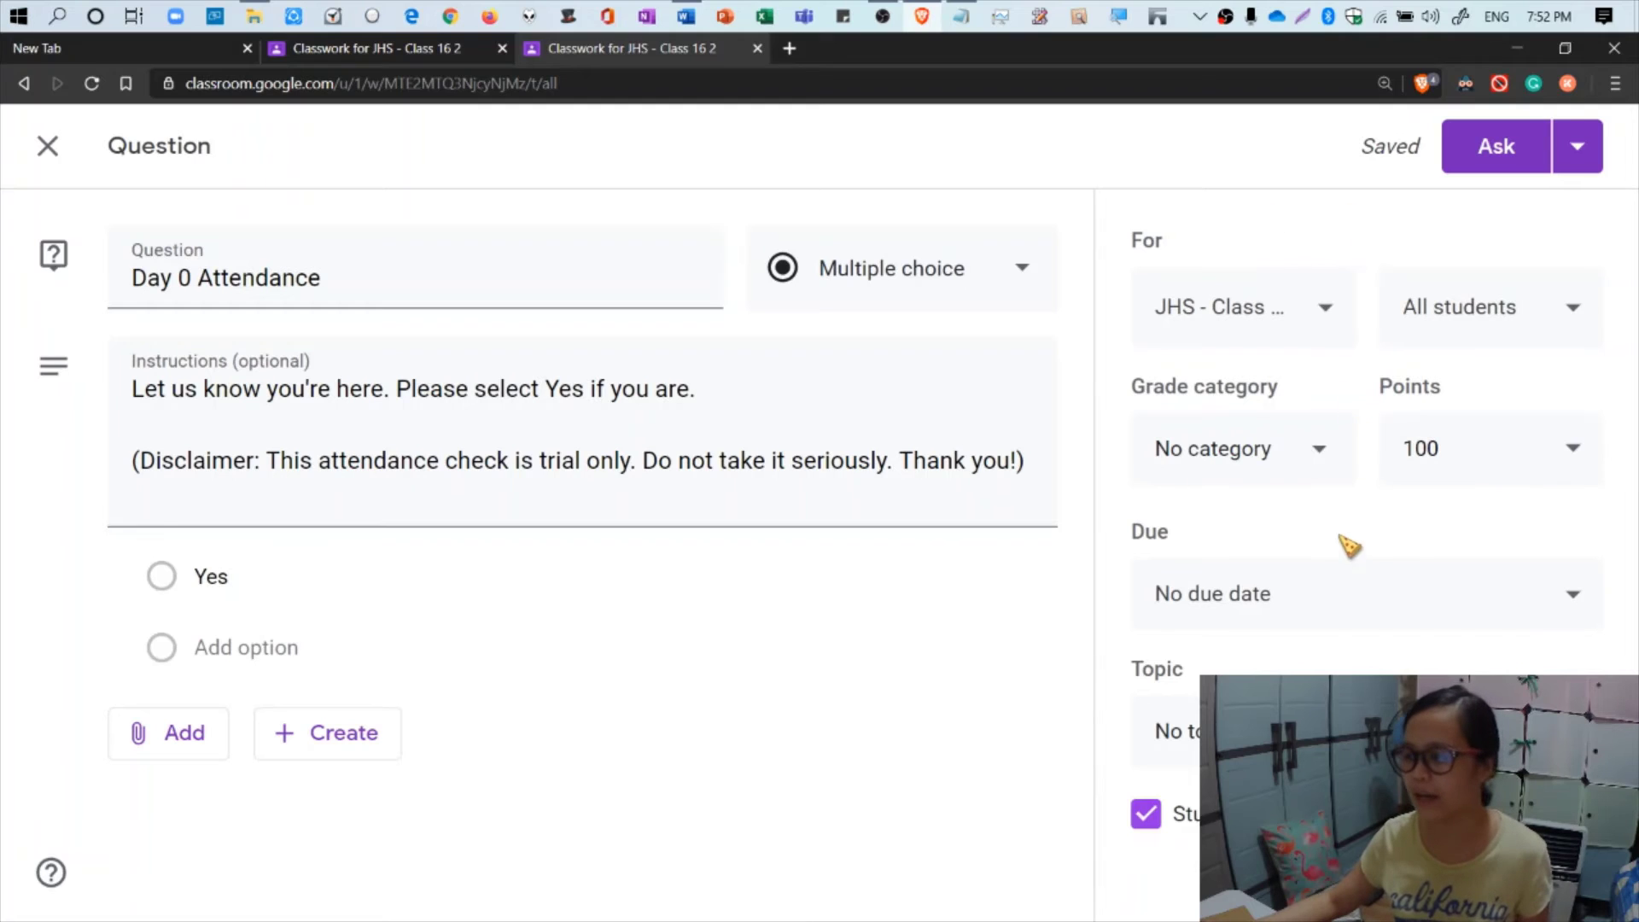
Assign the question to the Daily attendance grade category and keep it at 100 points.
click(1297, 463)
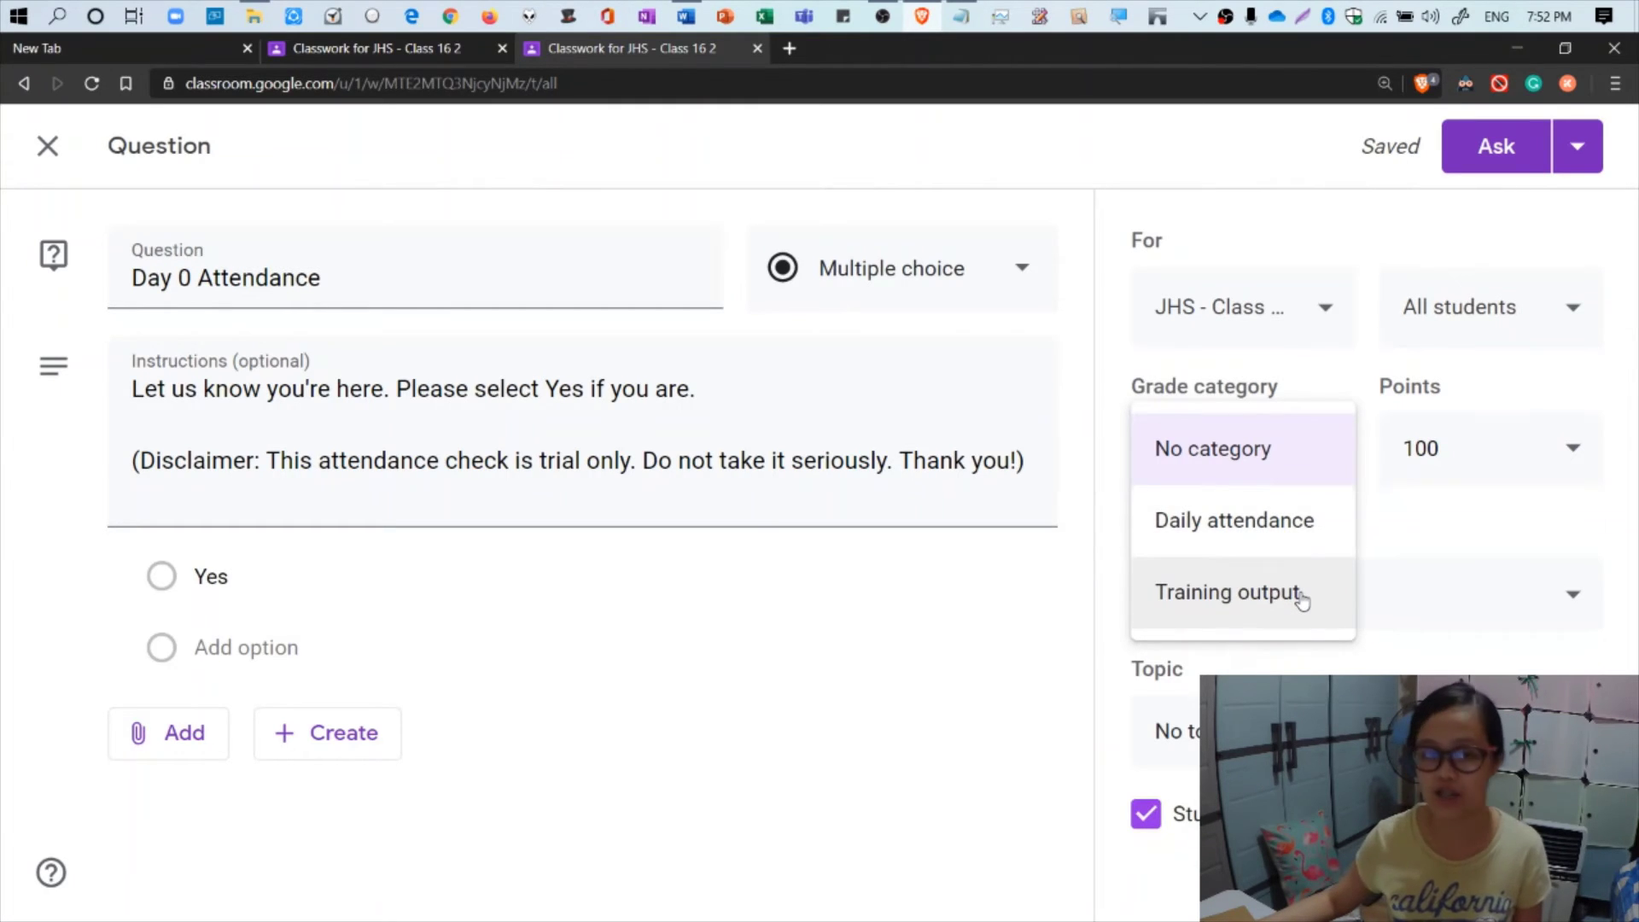
click(1301, 519)
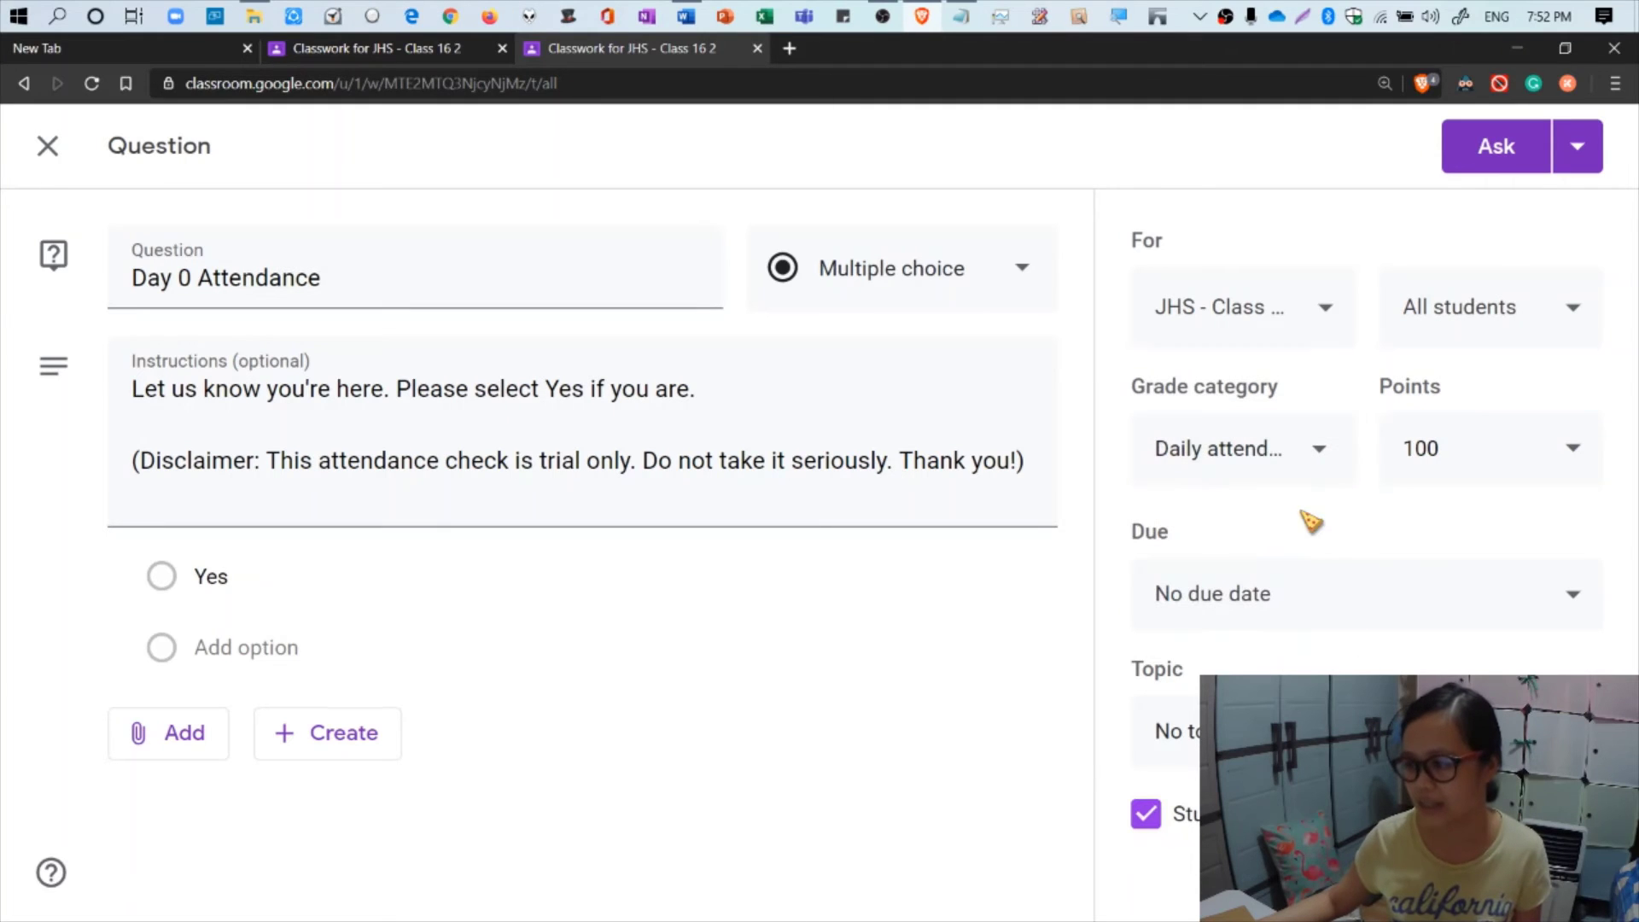
click(1548, 466)
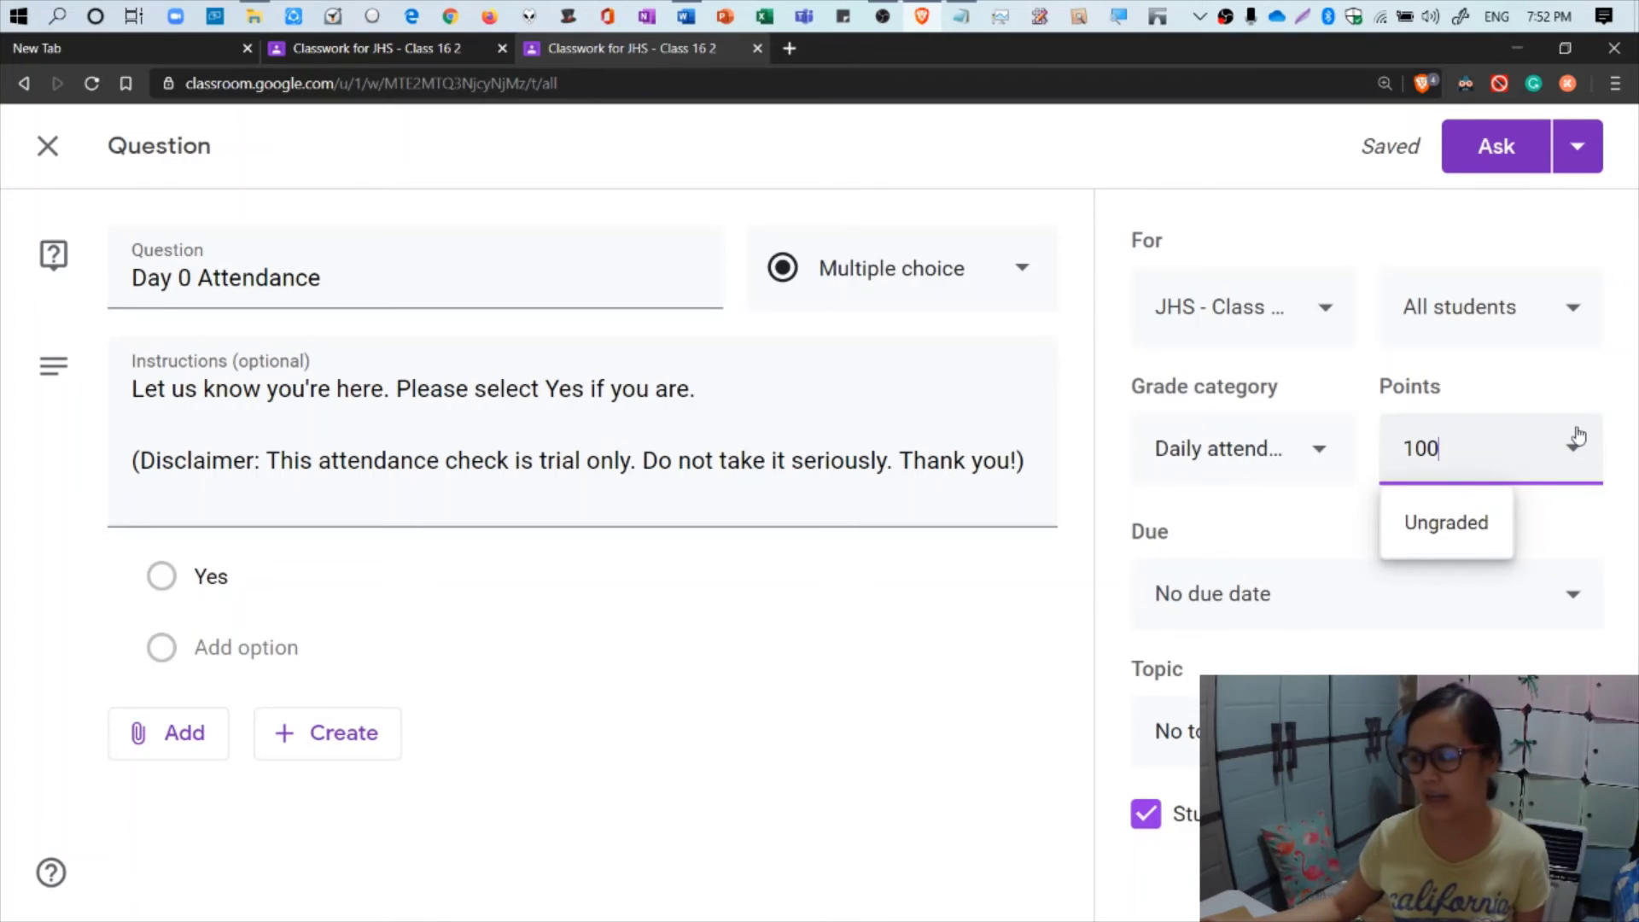
click(1573, 401)
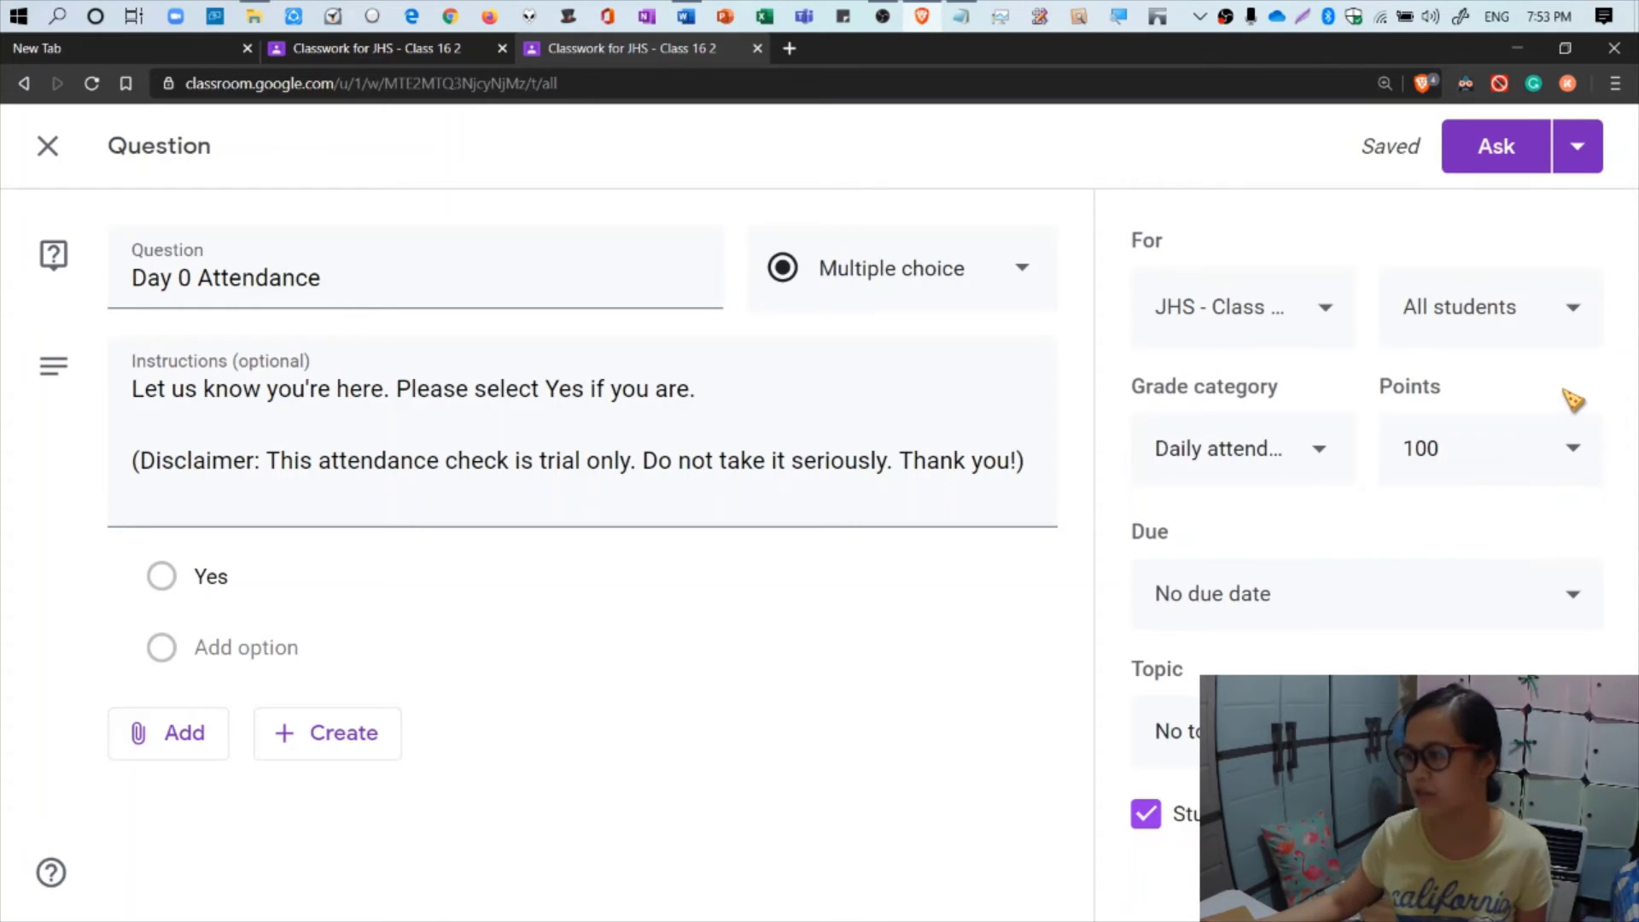
Pick a due date from the calendar for Day 0 Attendance and set the due time to 10:00 PM.
click(1314, 612)
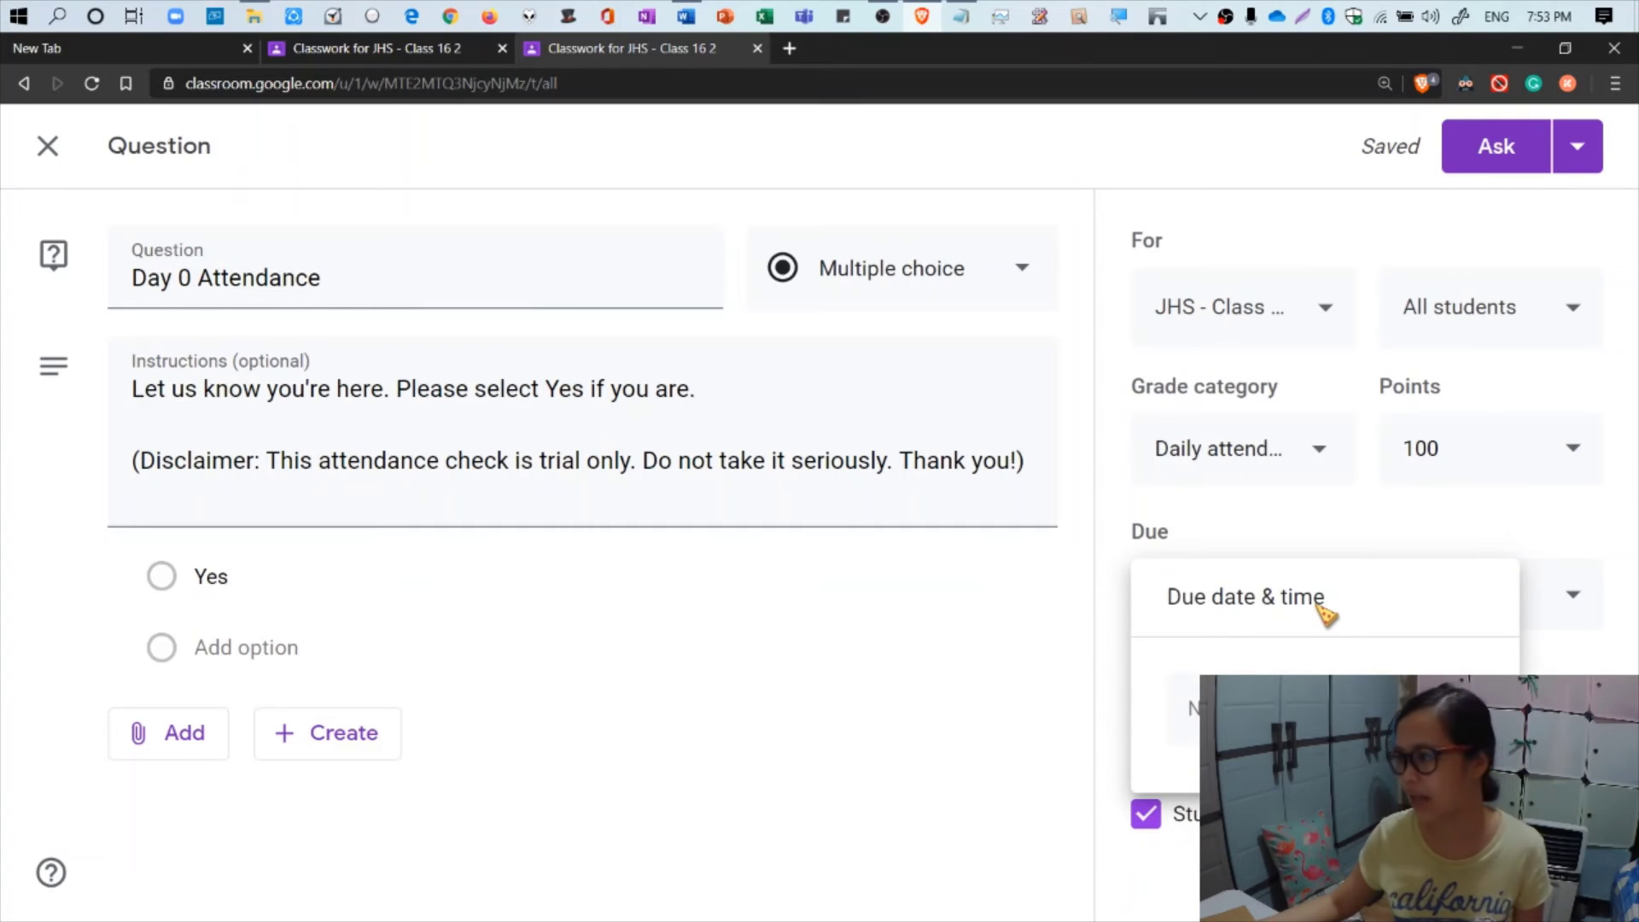
click(1238, 708)
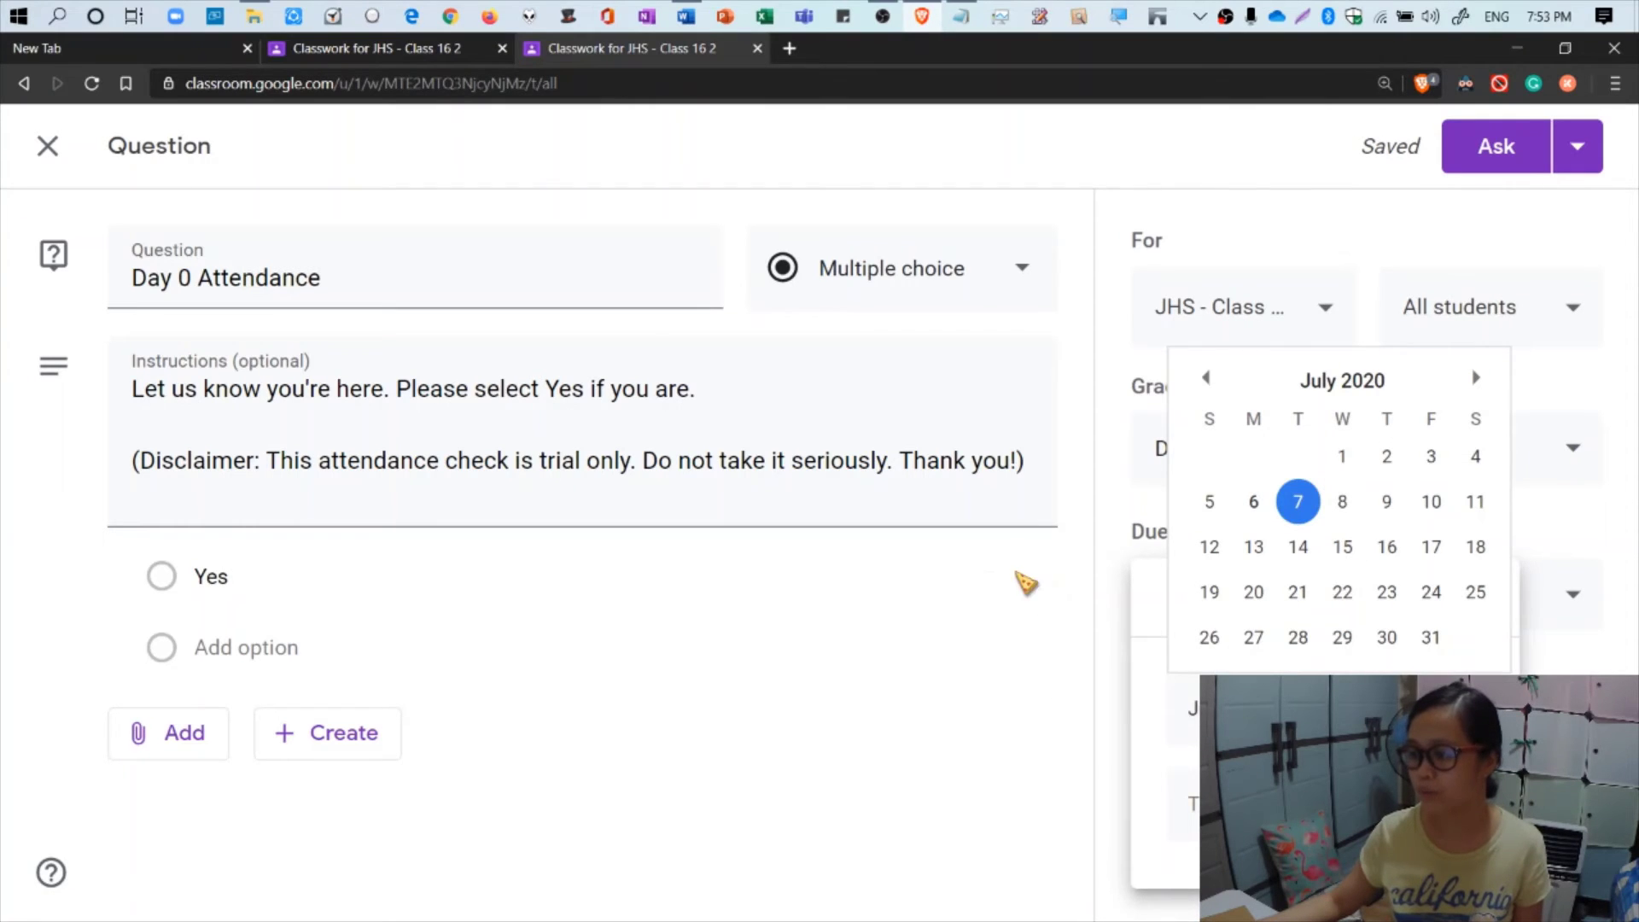
click(1027, 589)
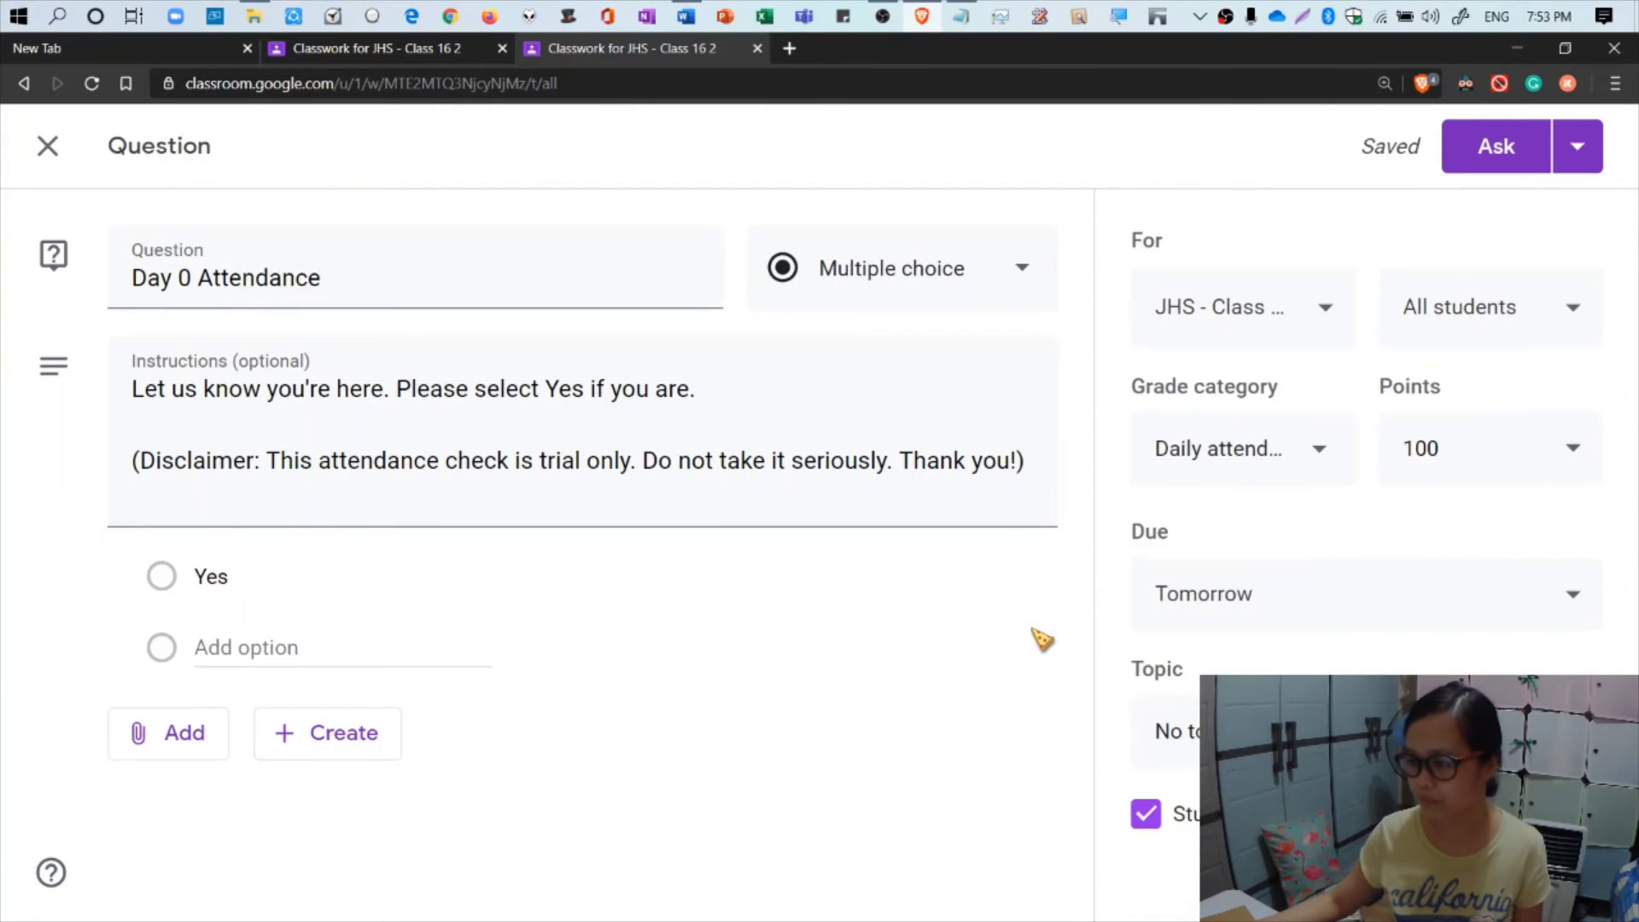
click(1361, 598)
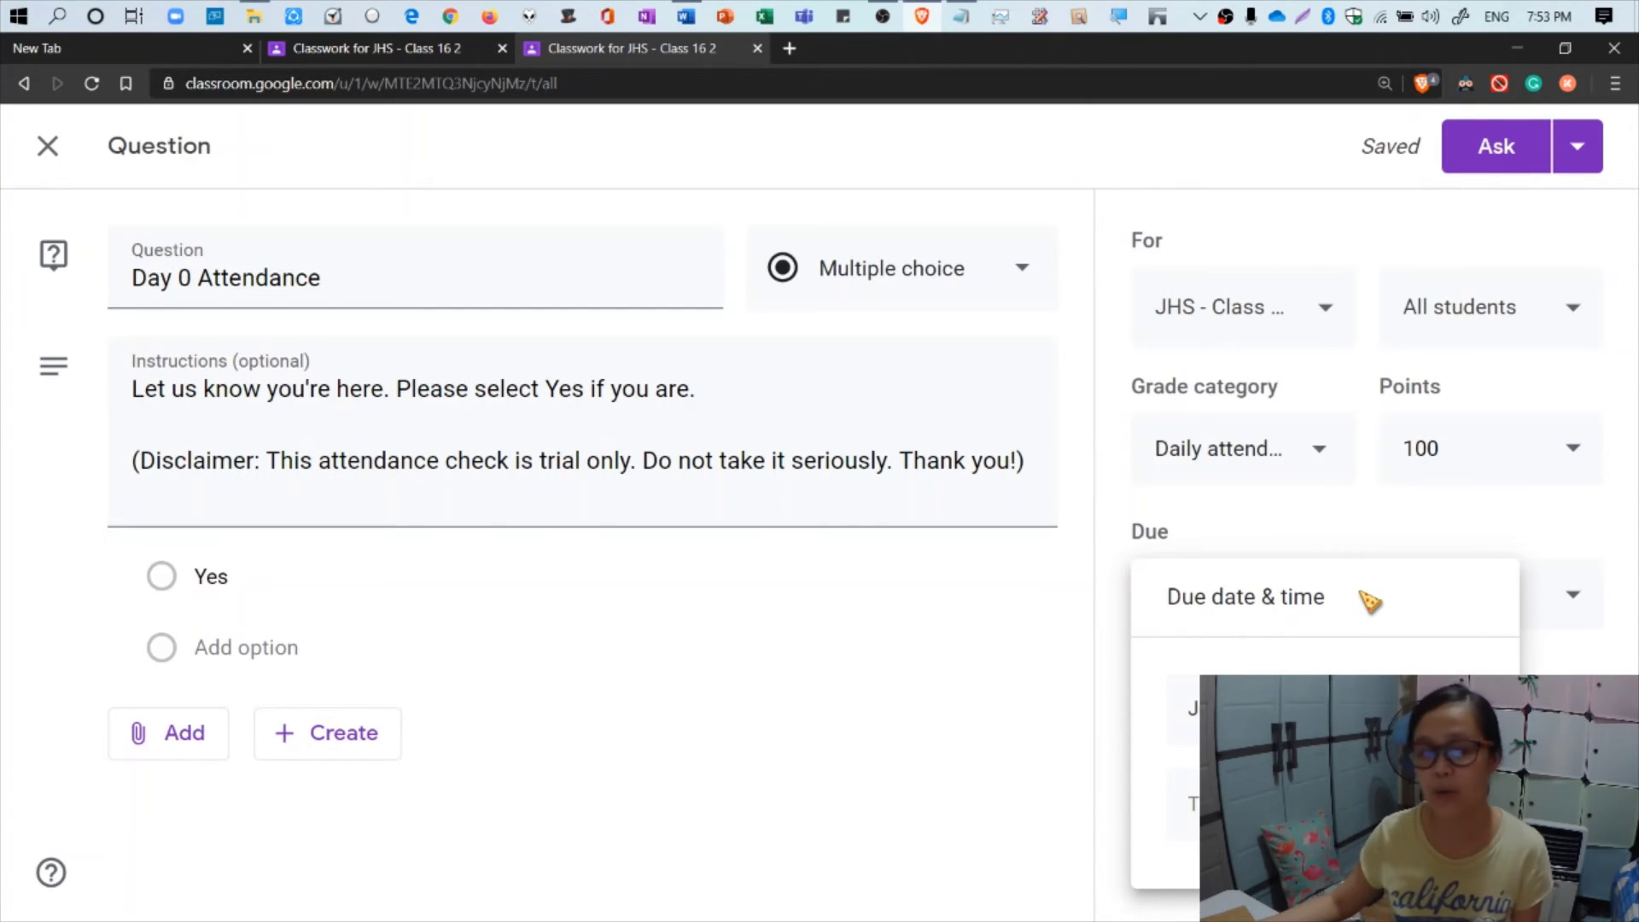
click(1187, 708)
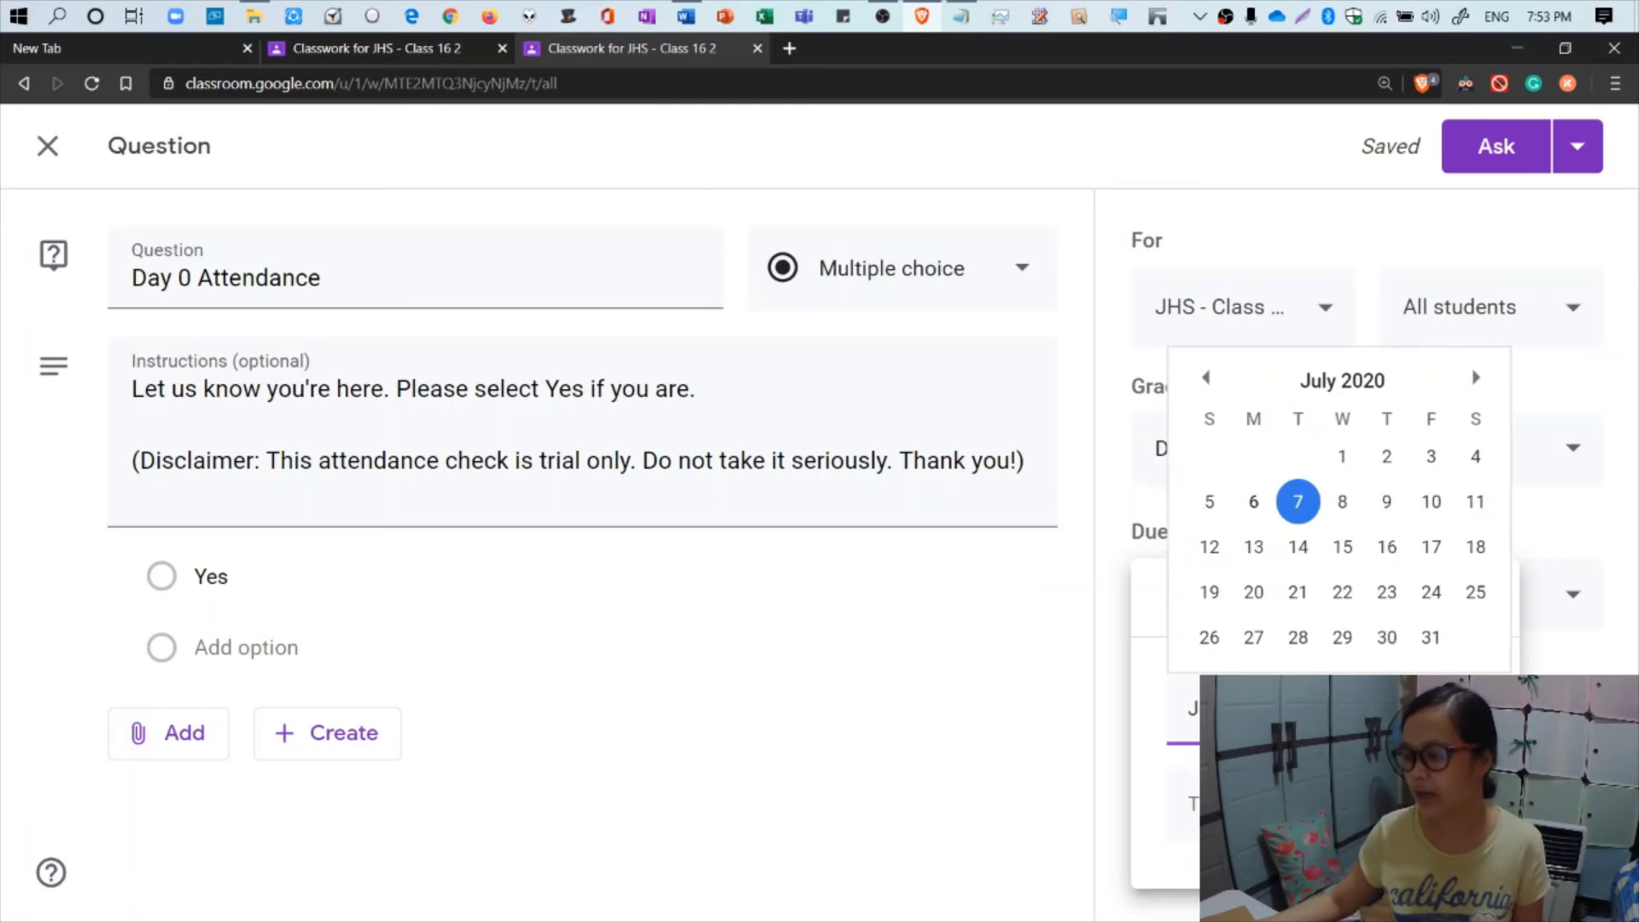
click(1256, 504)
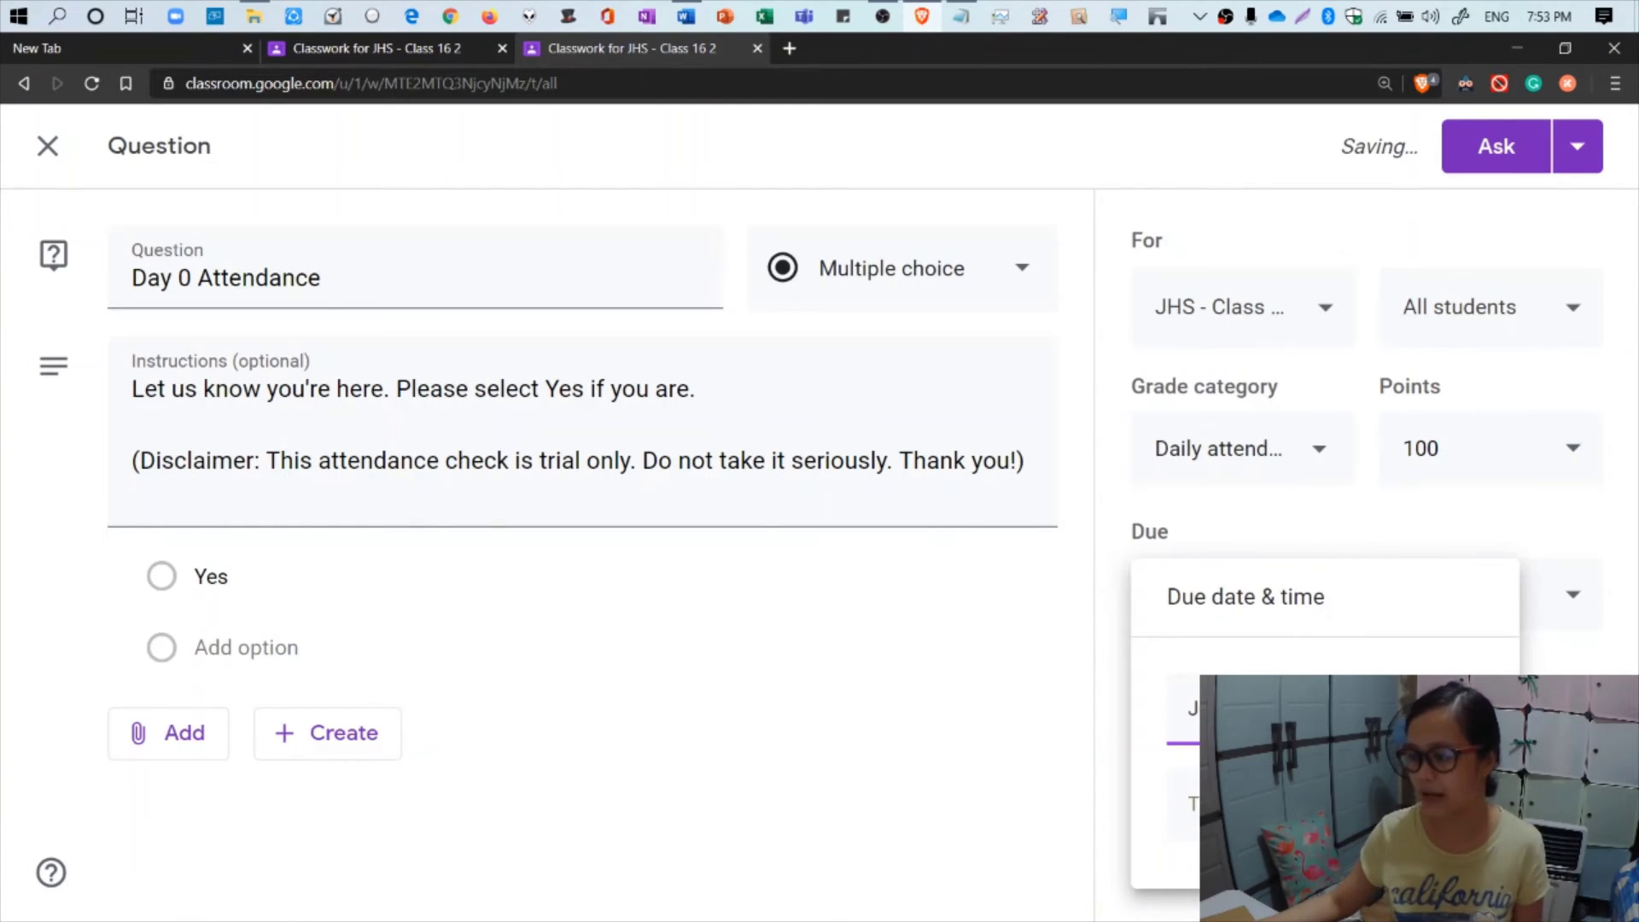
click(1191, 803)
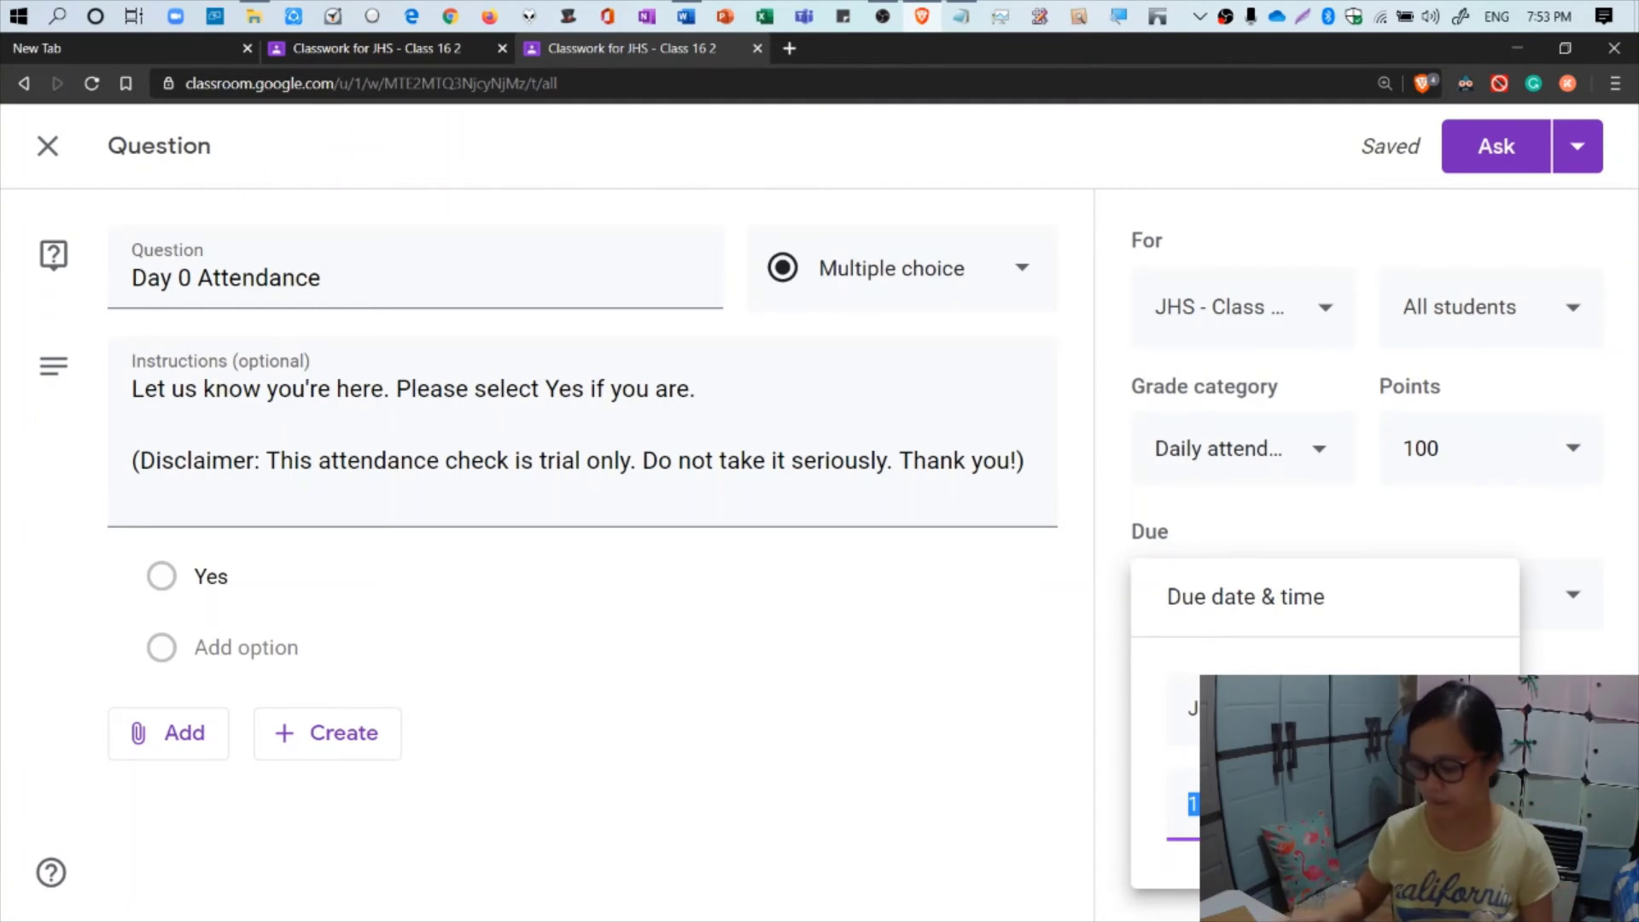
click(1193, 803)
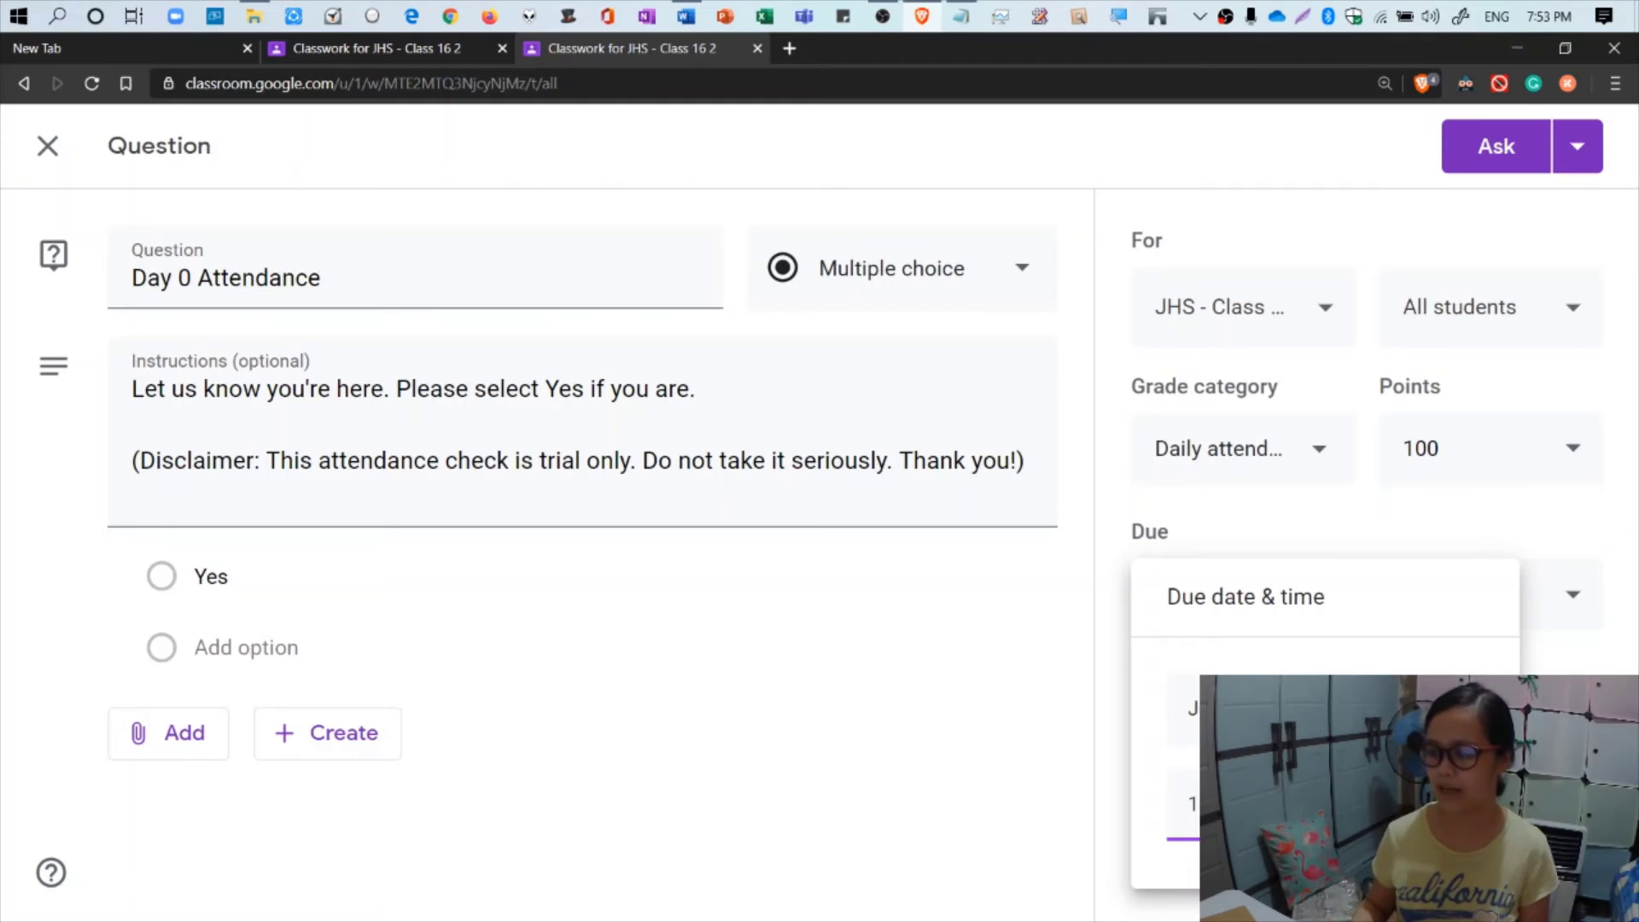
click(1071, 771)
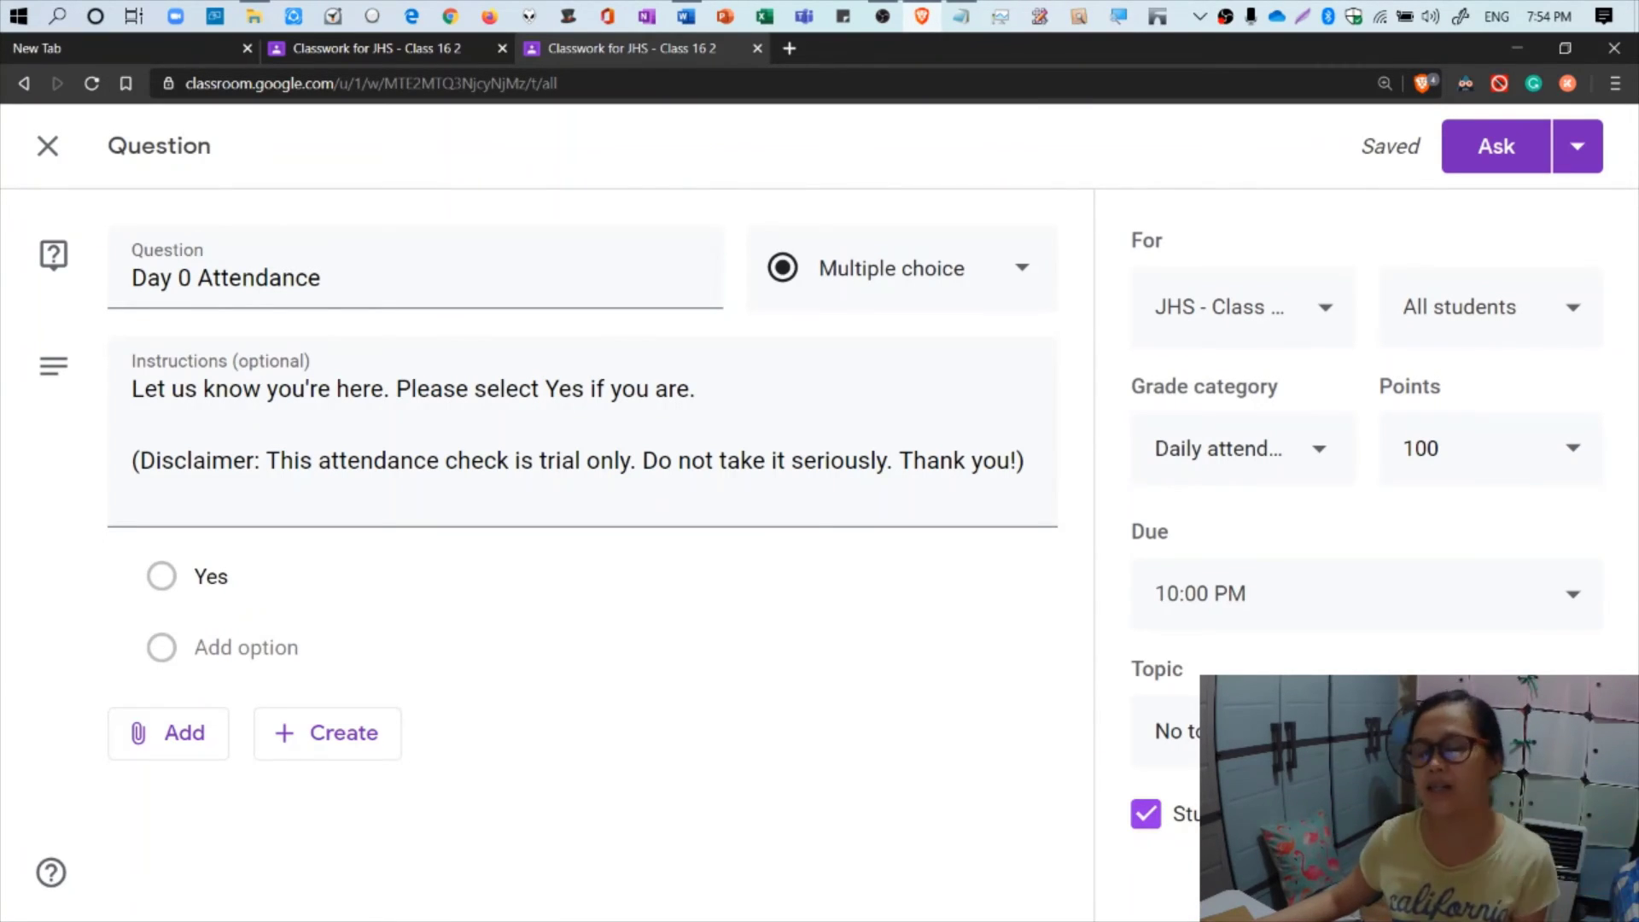
Choose Daily Attendance from the Topic list for the Day 0 Attendance question.
click(1173, 731)
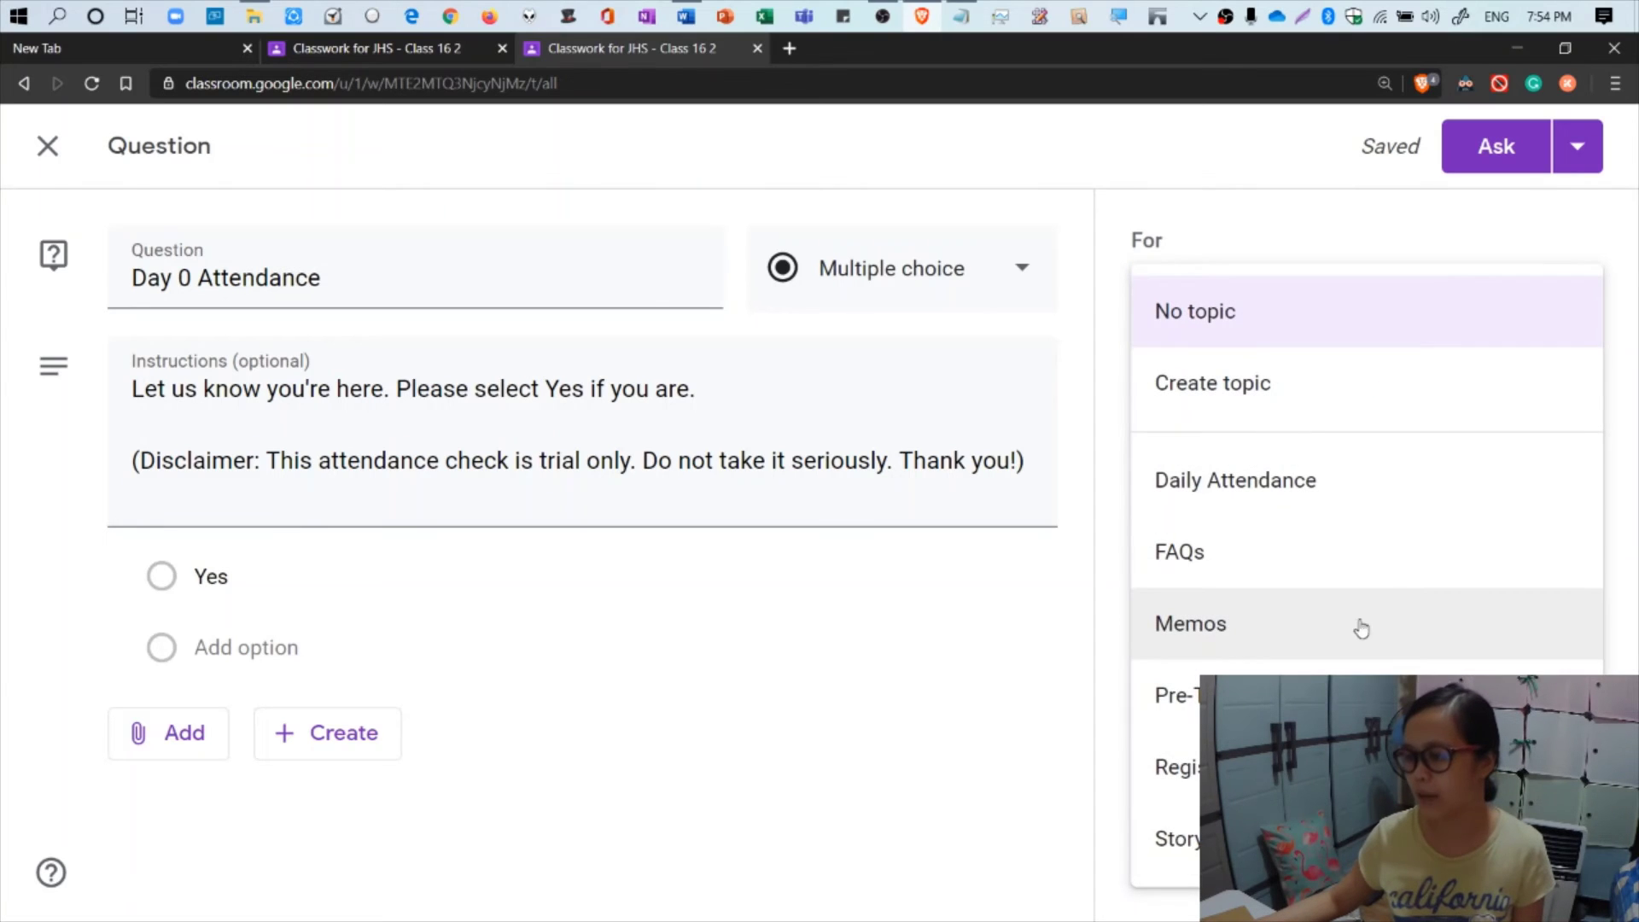
click(1422, 507)
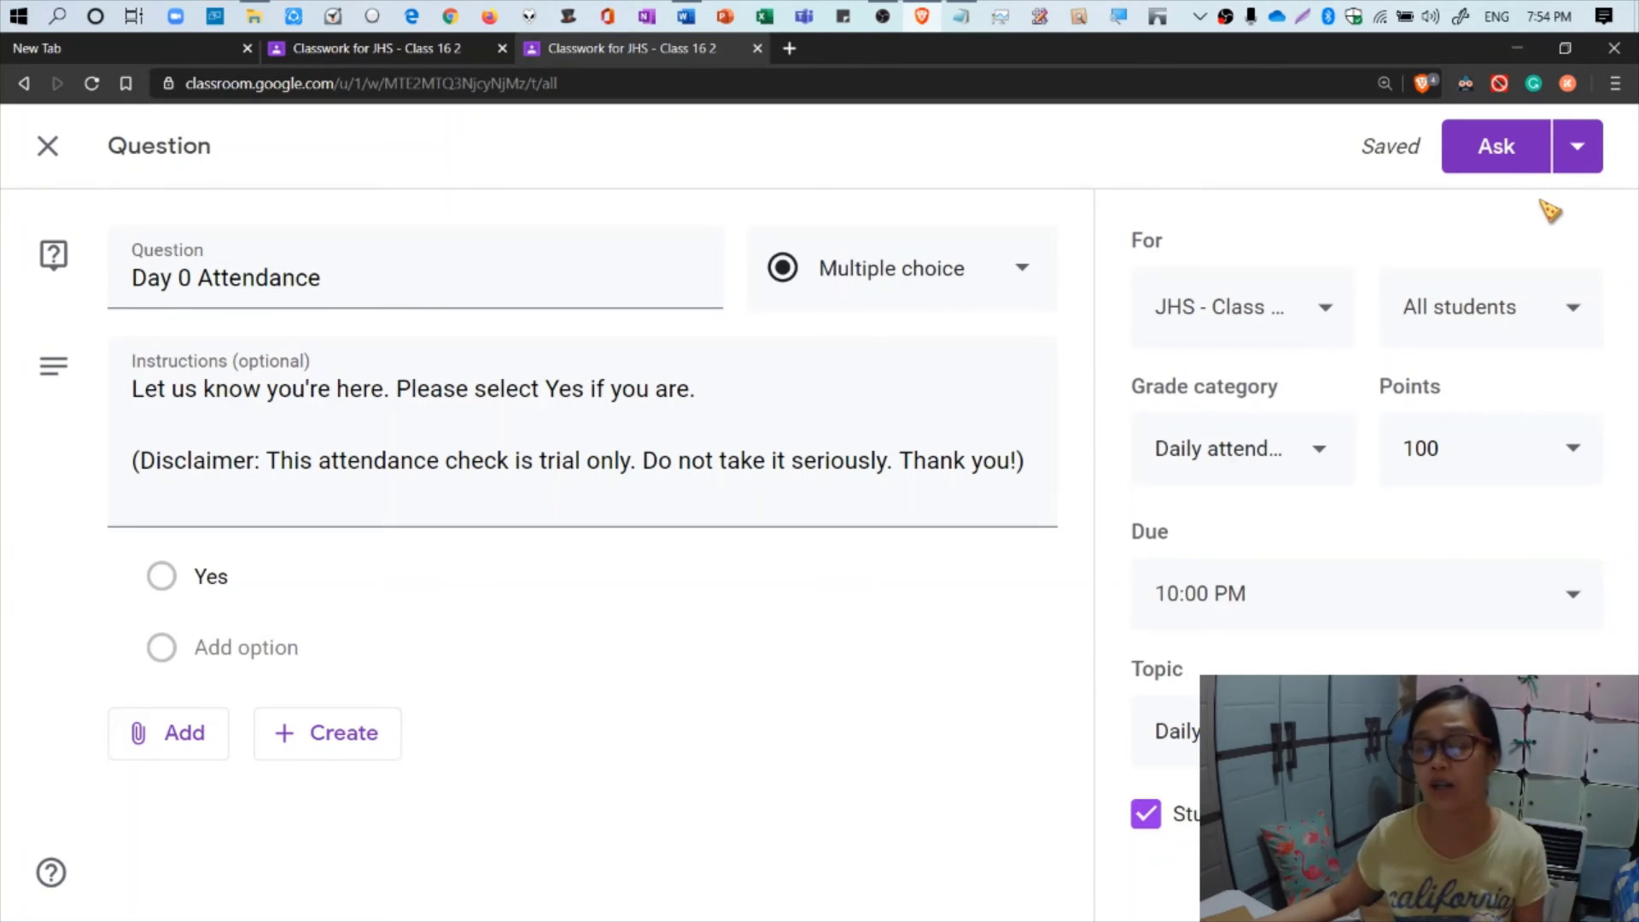
Skip the Schedule and Save draft options and post the question immediately with Ask.
click(1584, 160)
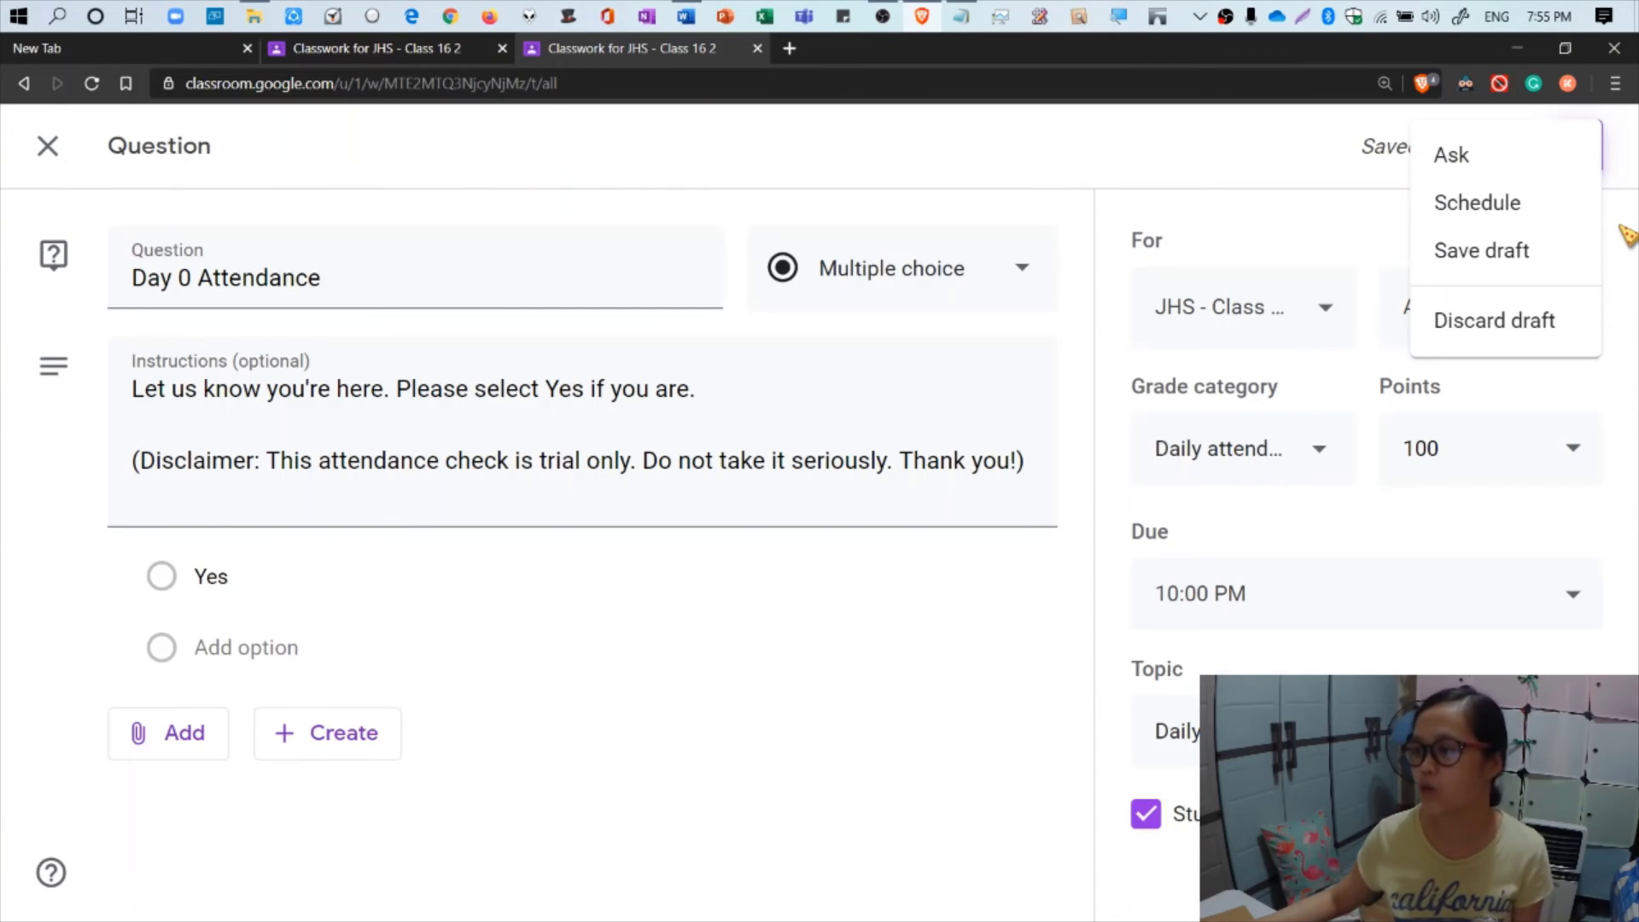
click(1311, 170)
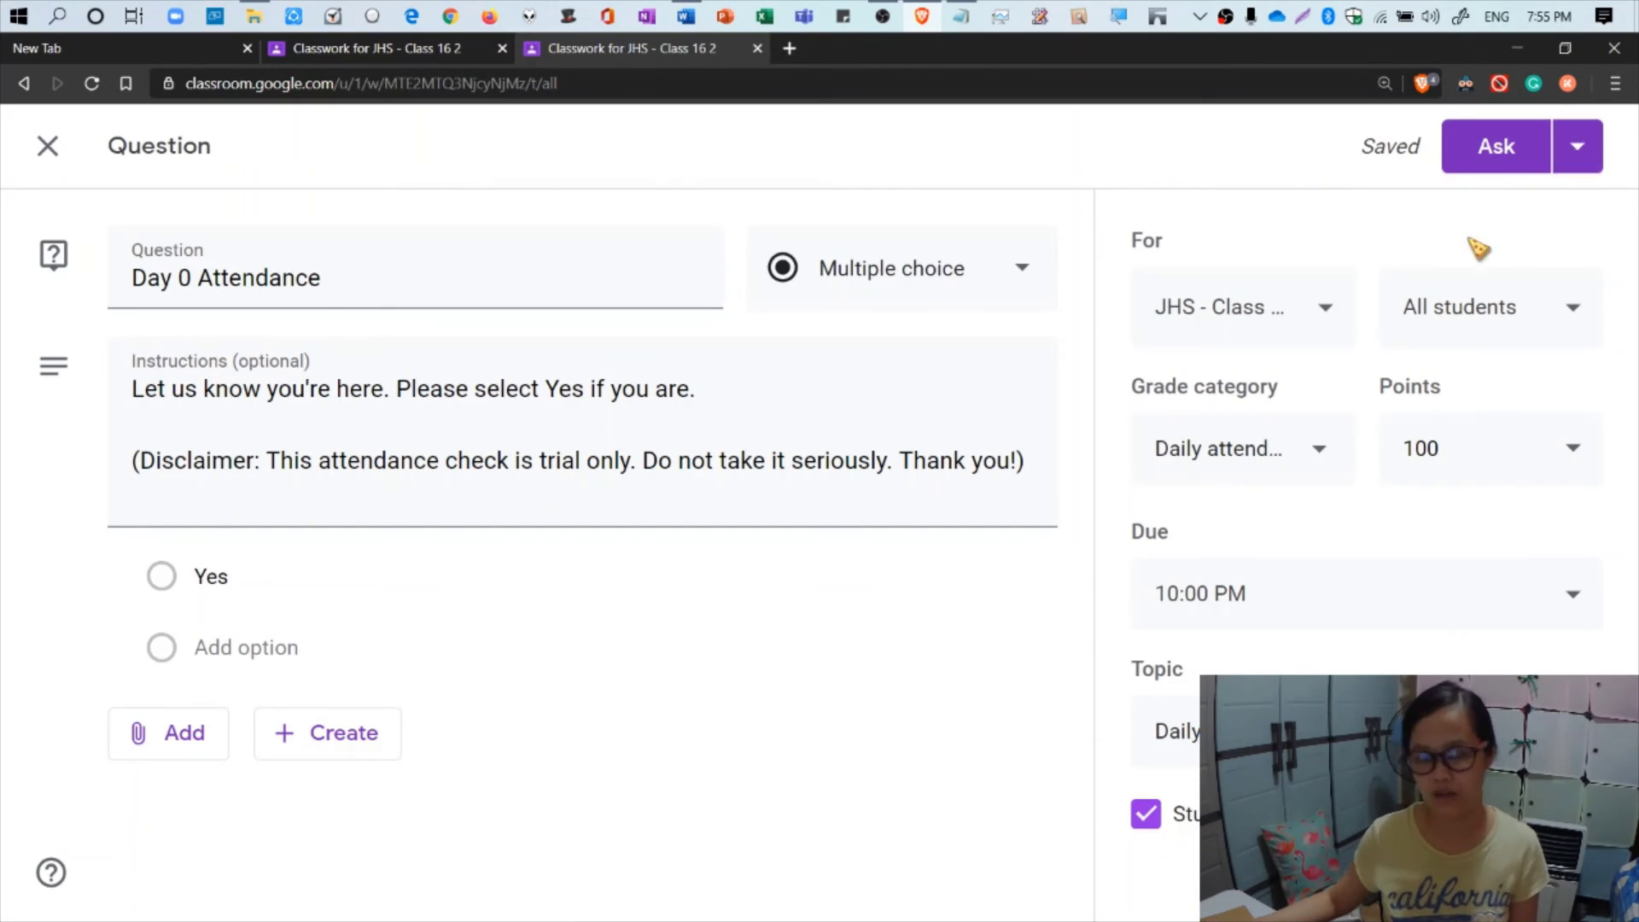
click(1490, 151)
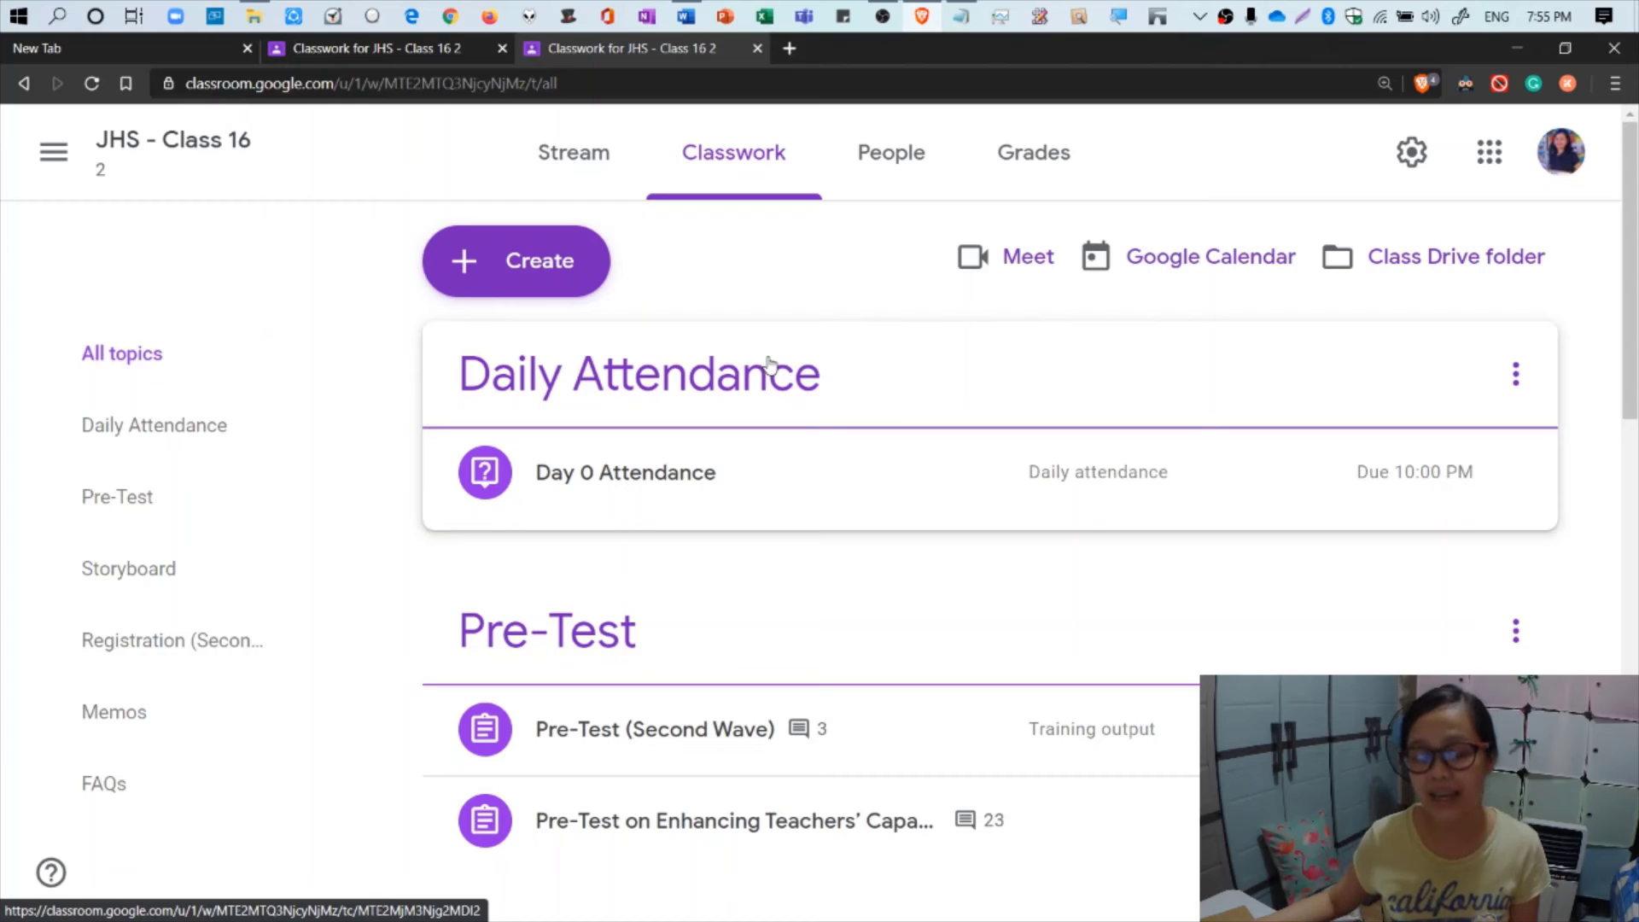
Expand the Day 0 Attendance card to see 0 turned in, 63 assigned.
click(793, 483)
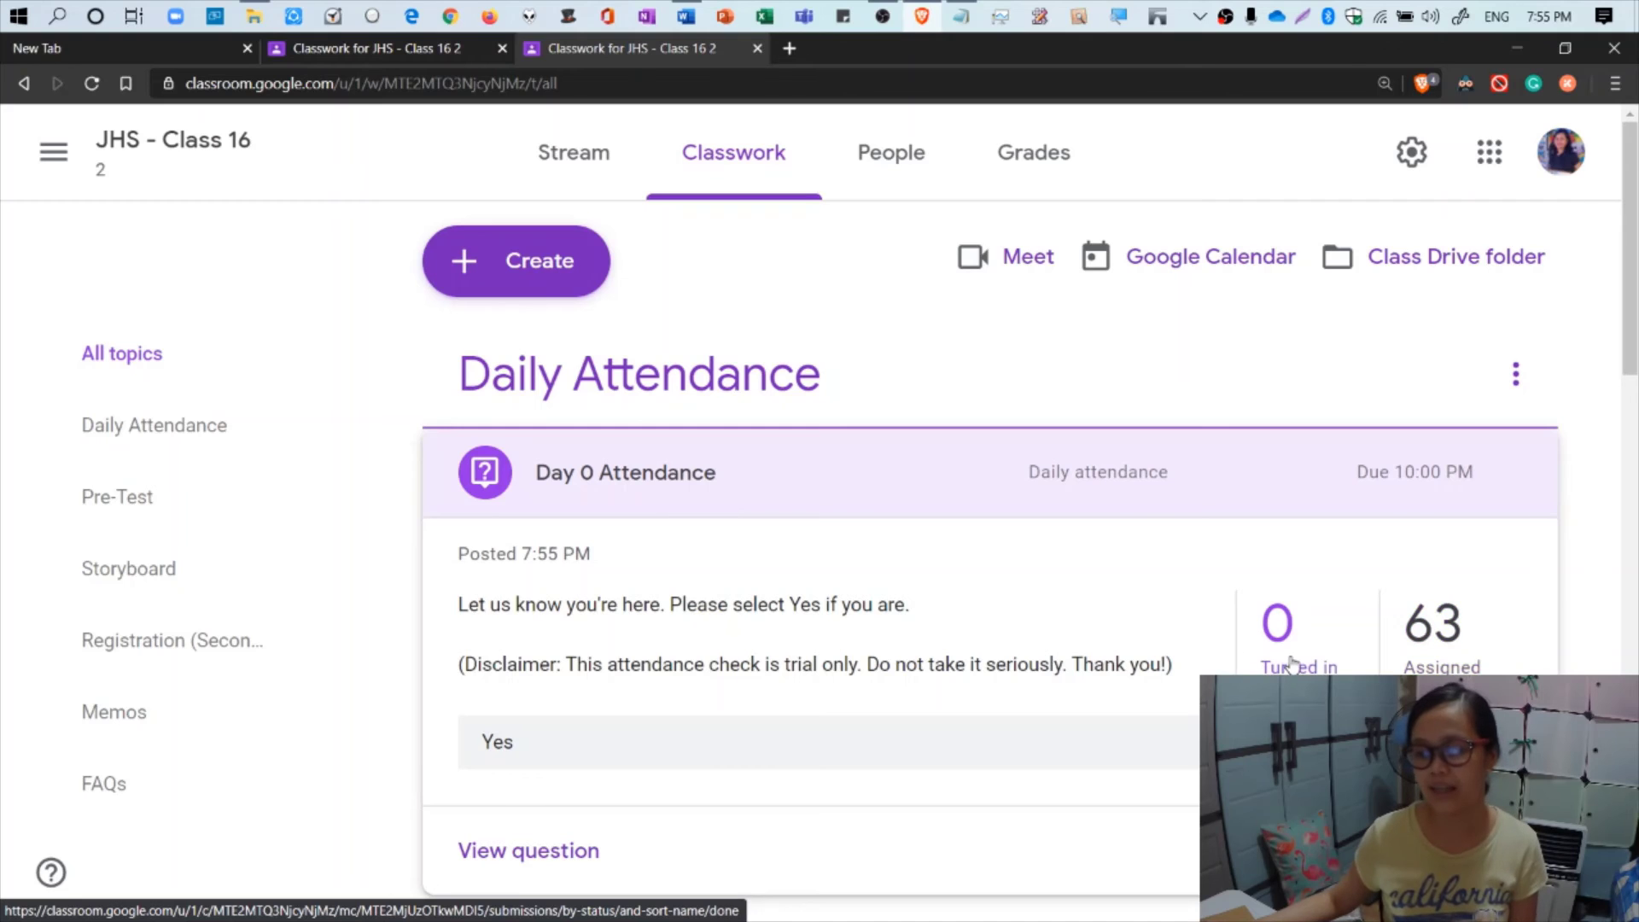
scroll(1291, 664, down, 1)
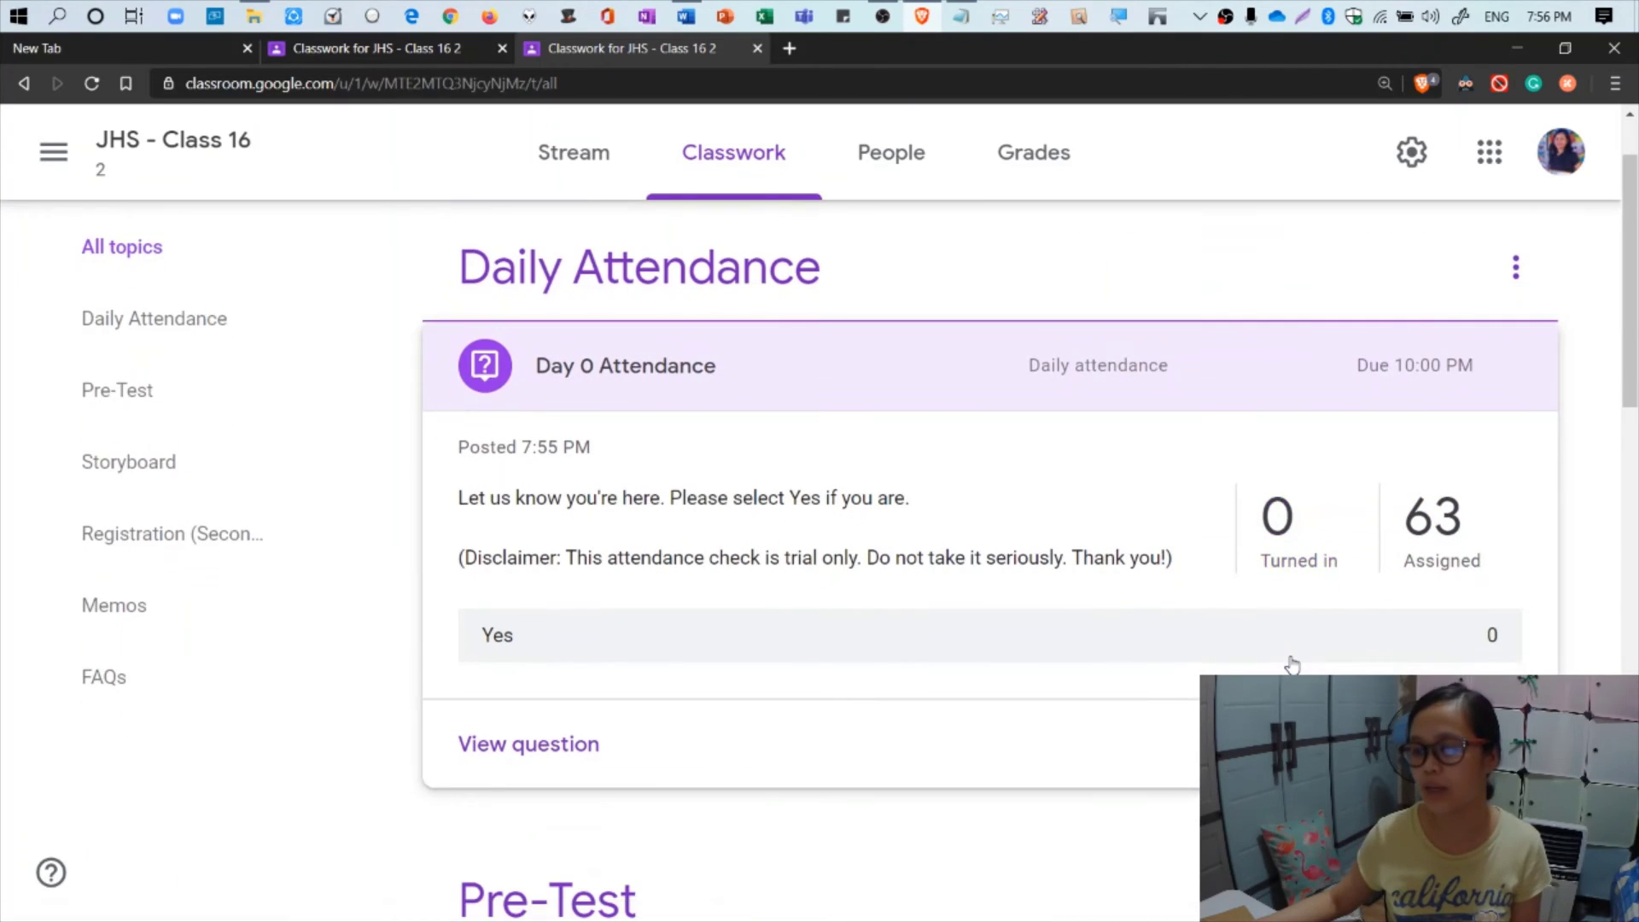
scroll(1170, 629, up, 2)
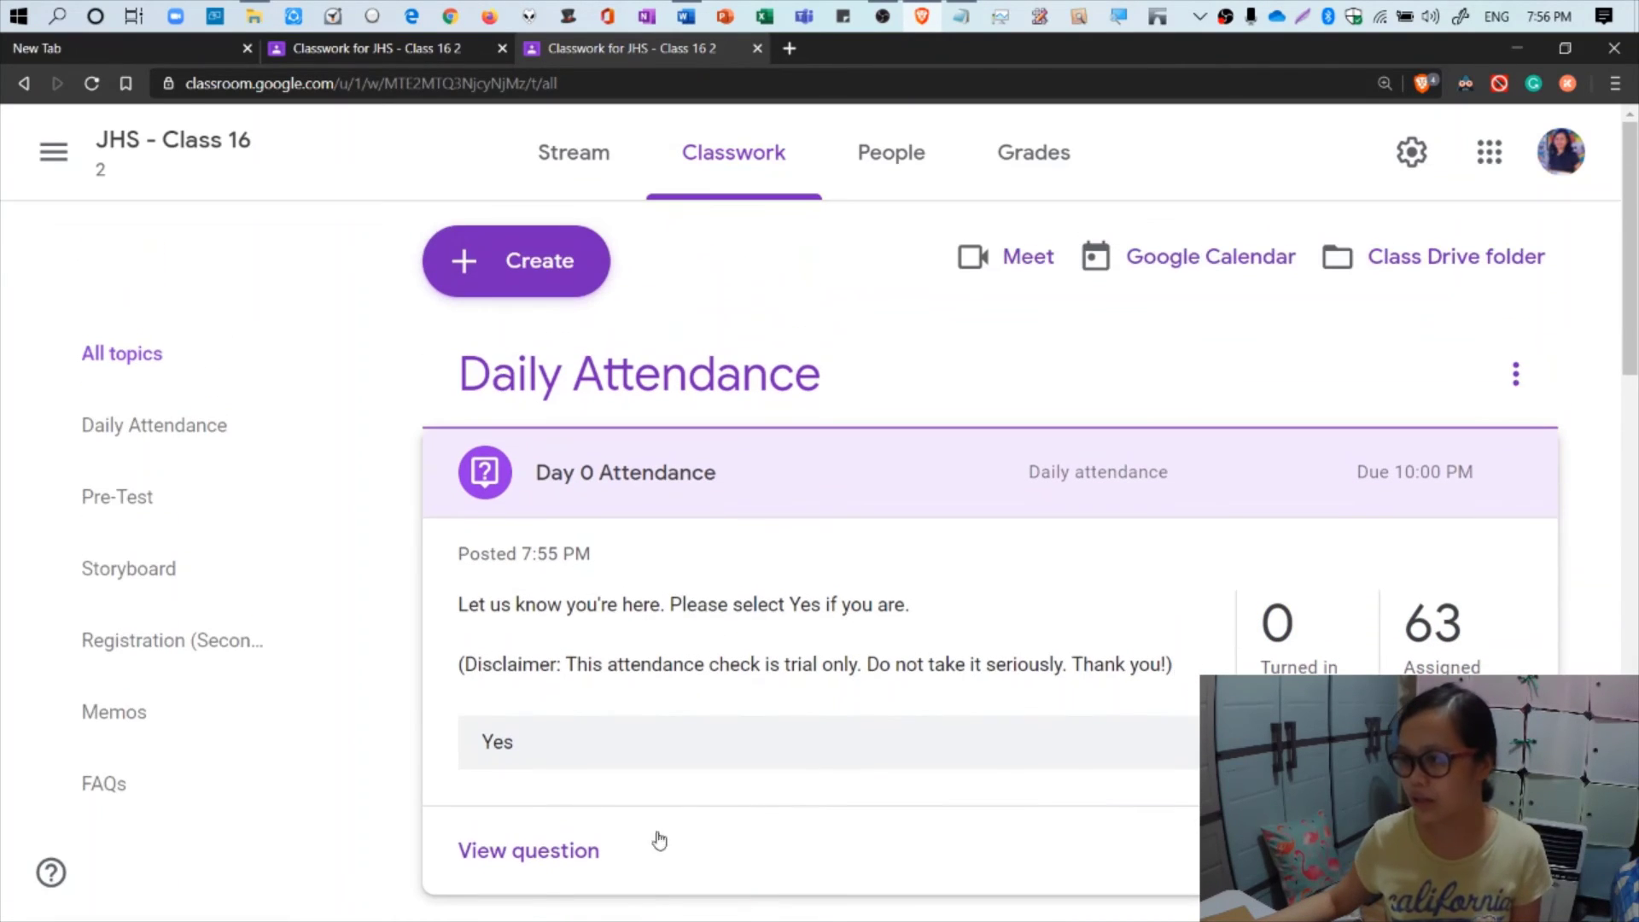
Open View question to list all 63 students under Assigned, none turned in.
click(536, 853)
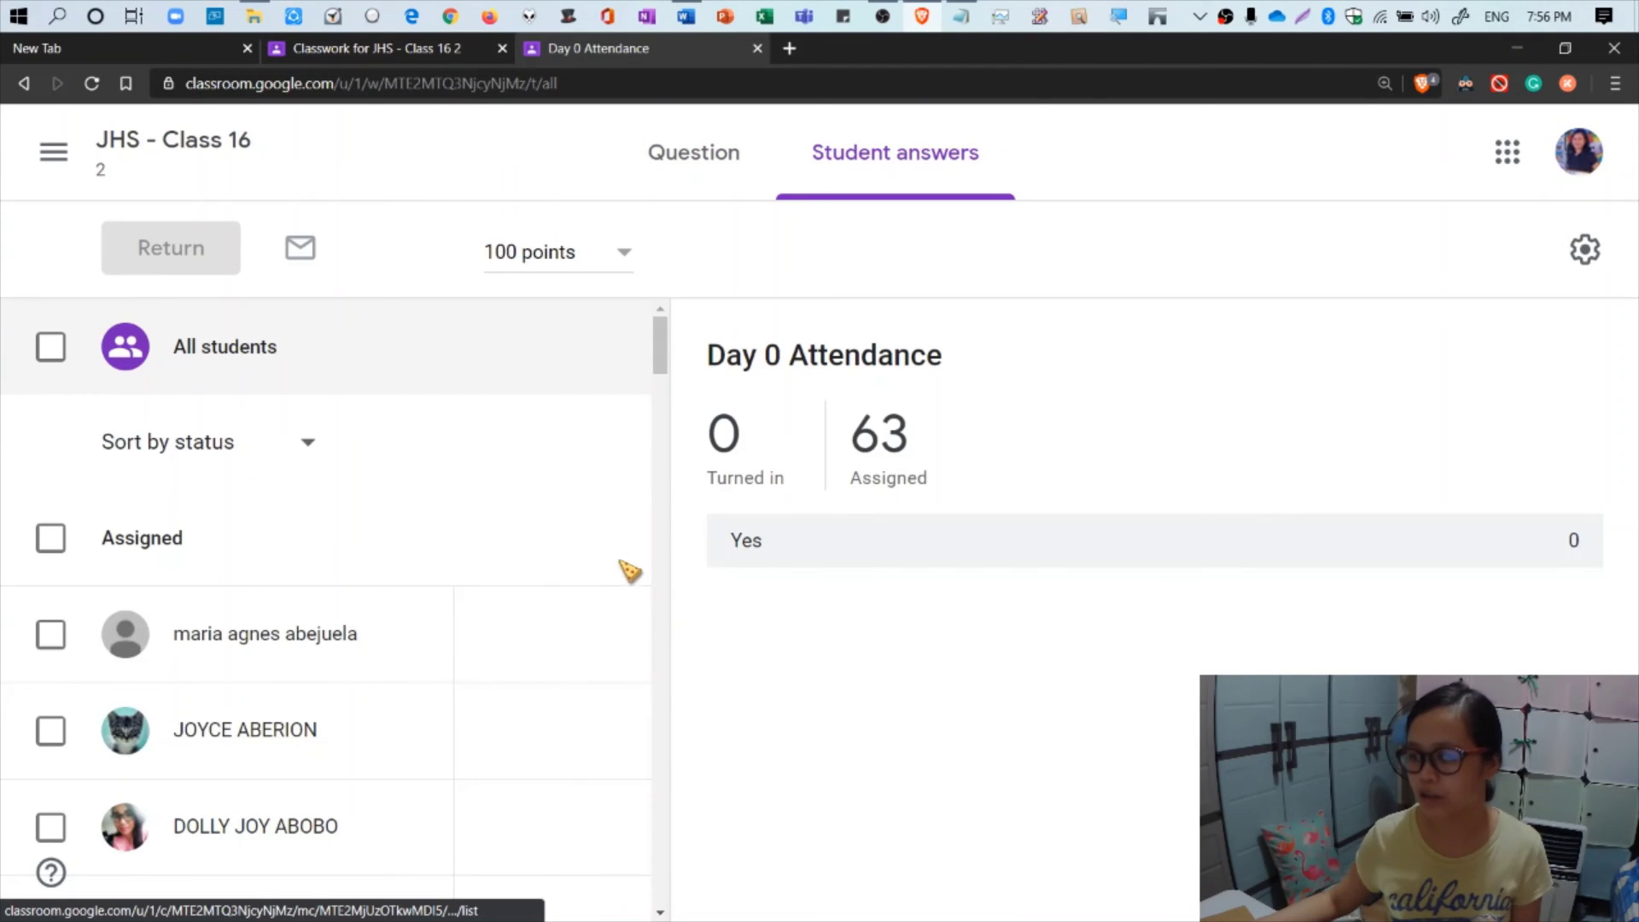
scroll(636, 575, down, 1)
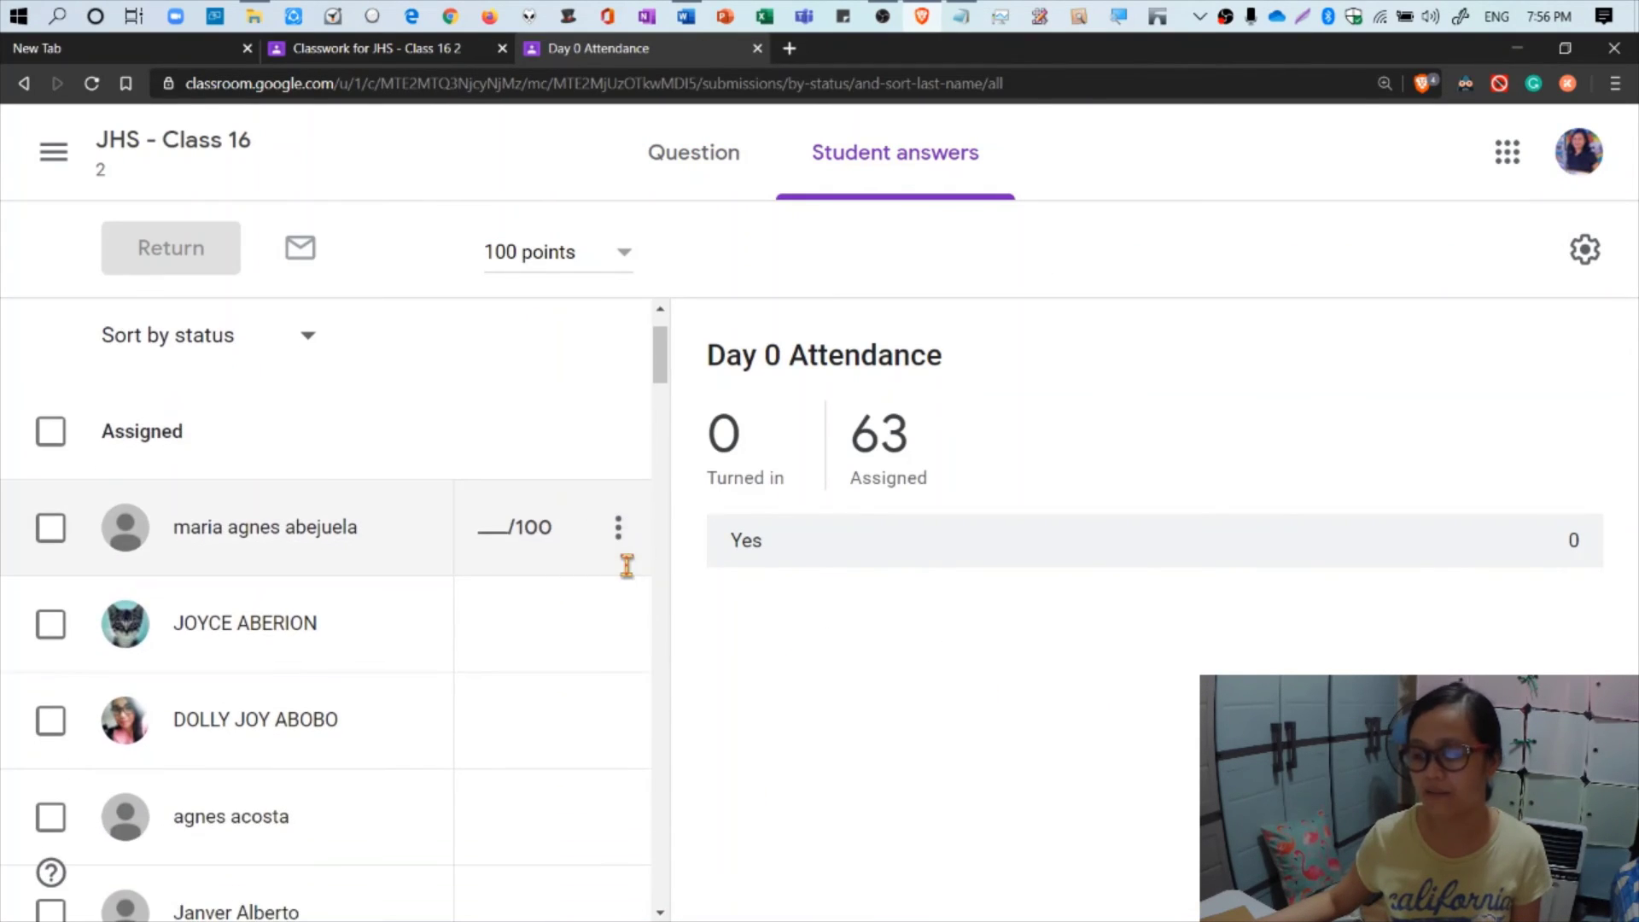
scroll(627, 565, up, 1)
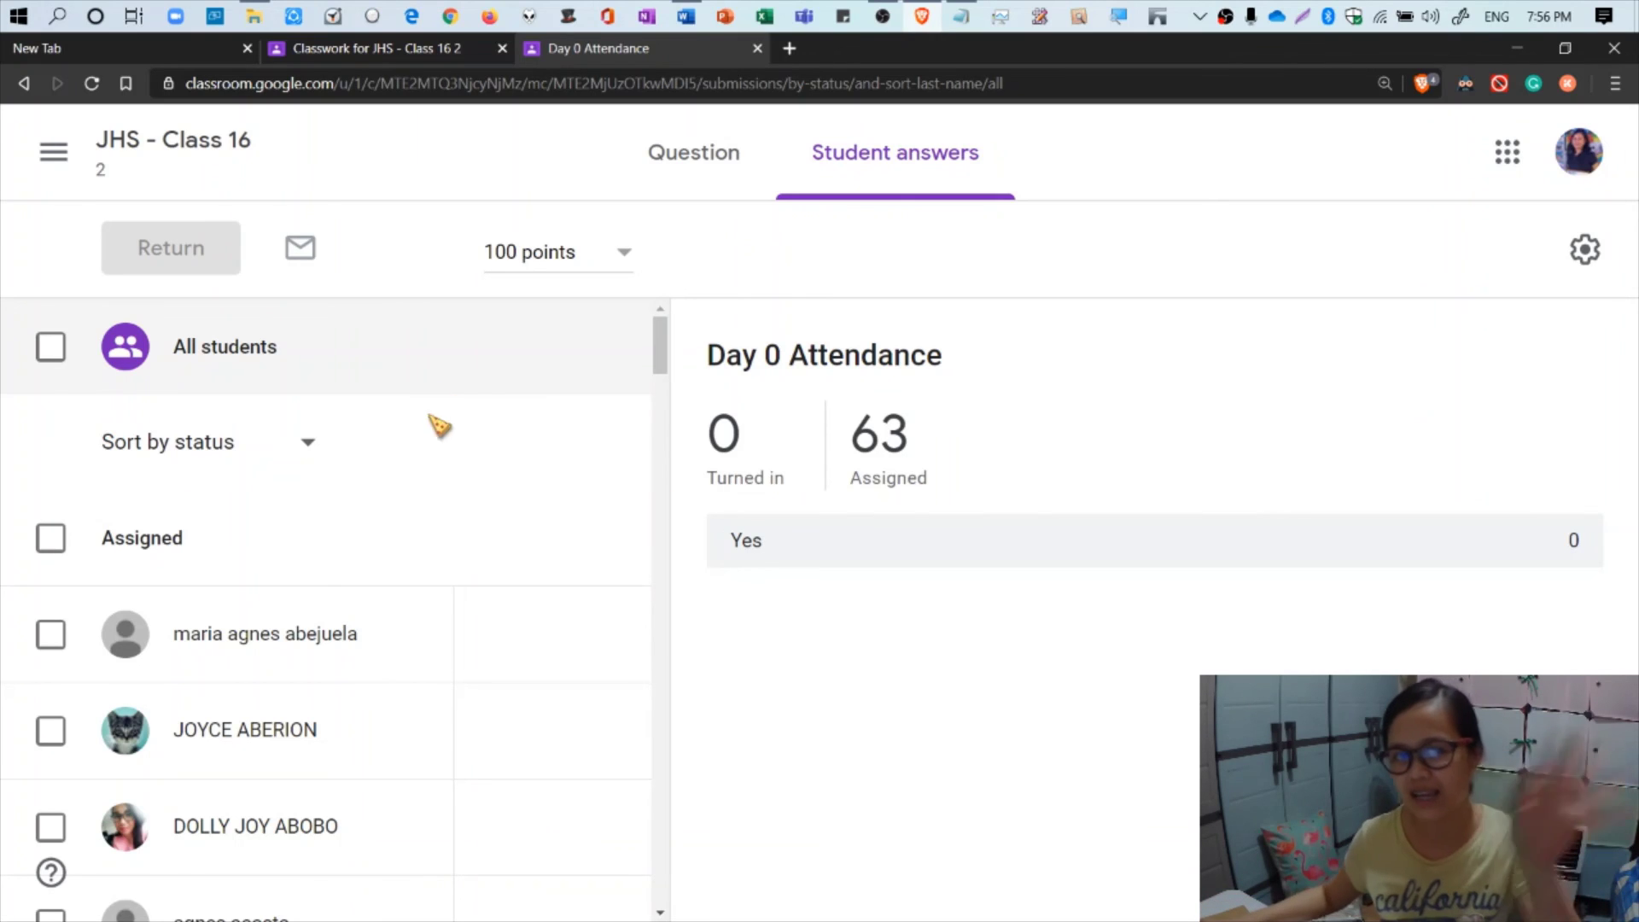
right_click(1230, 17)
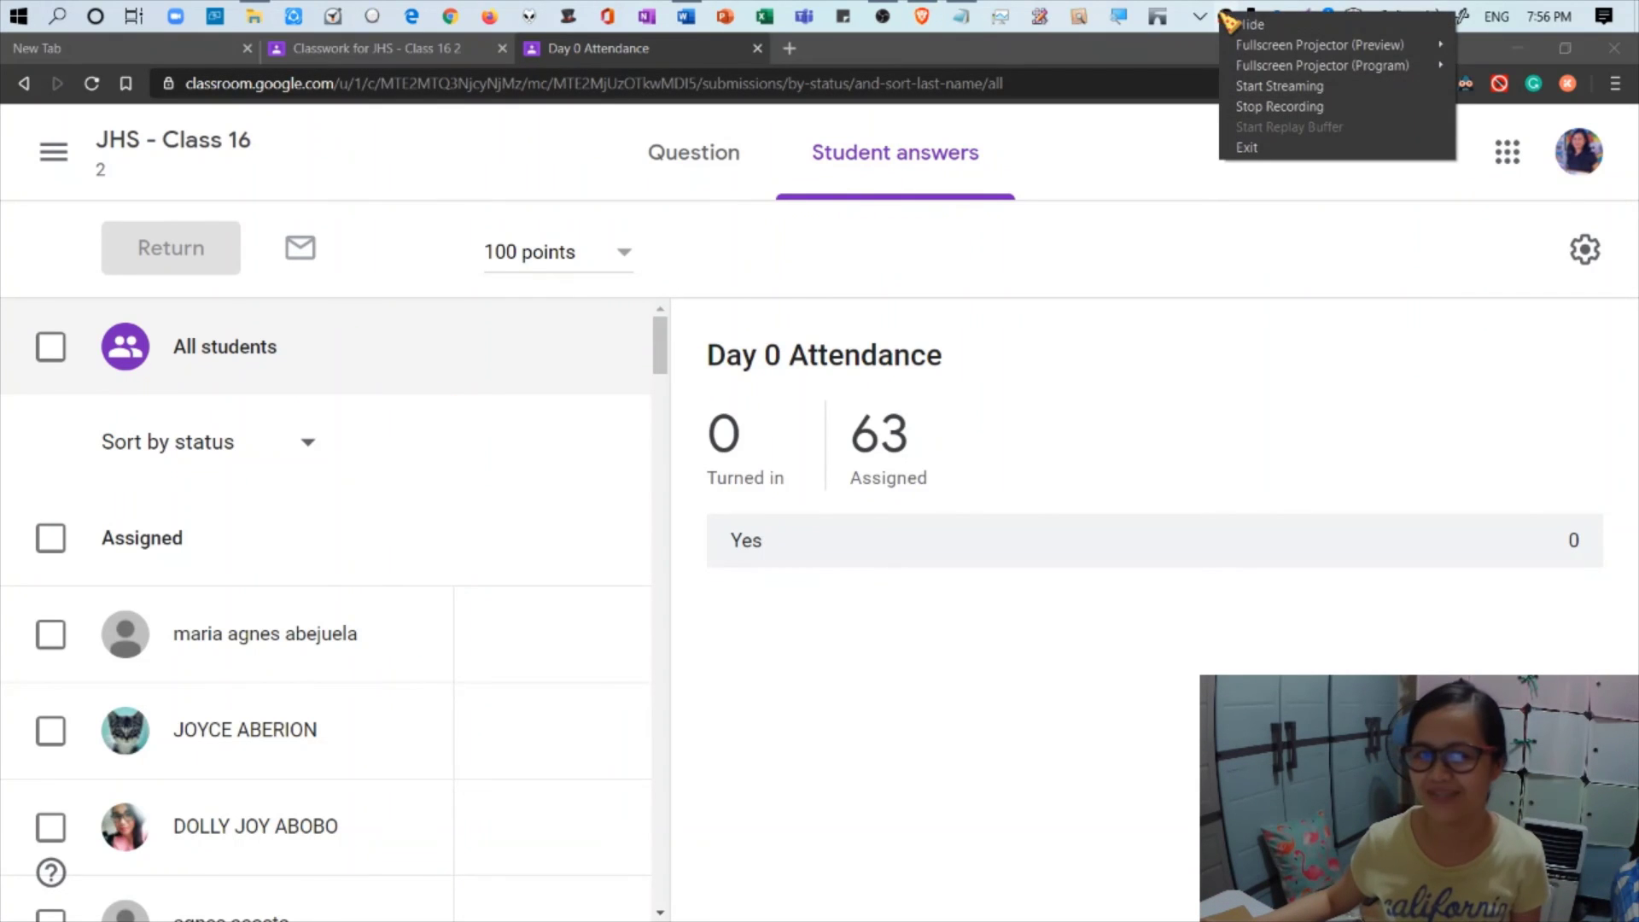
Scroll the Student answers list until two Yes answers arrive, leaving 61 assigned.
click(1303, 108)
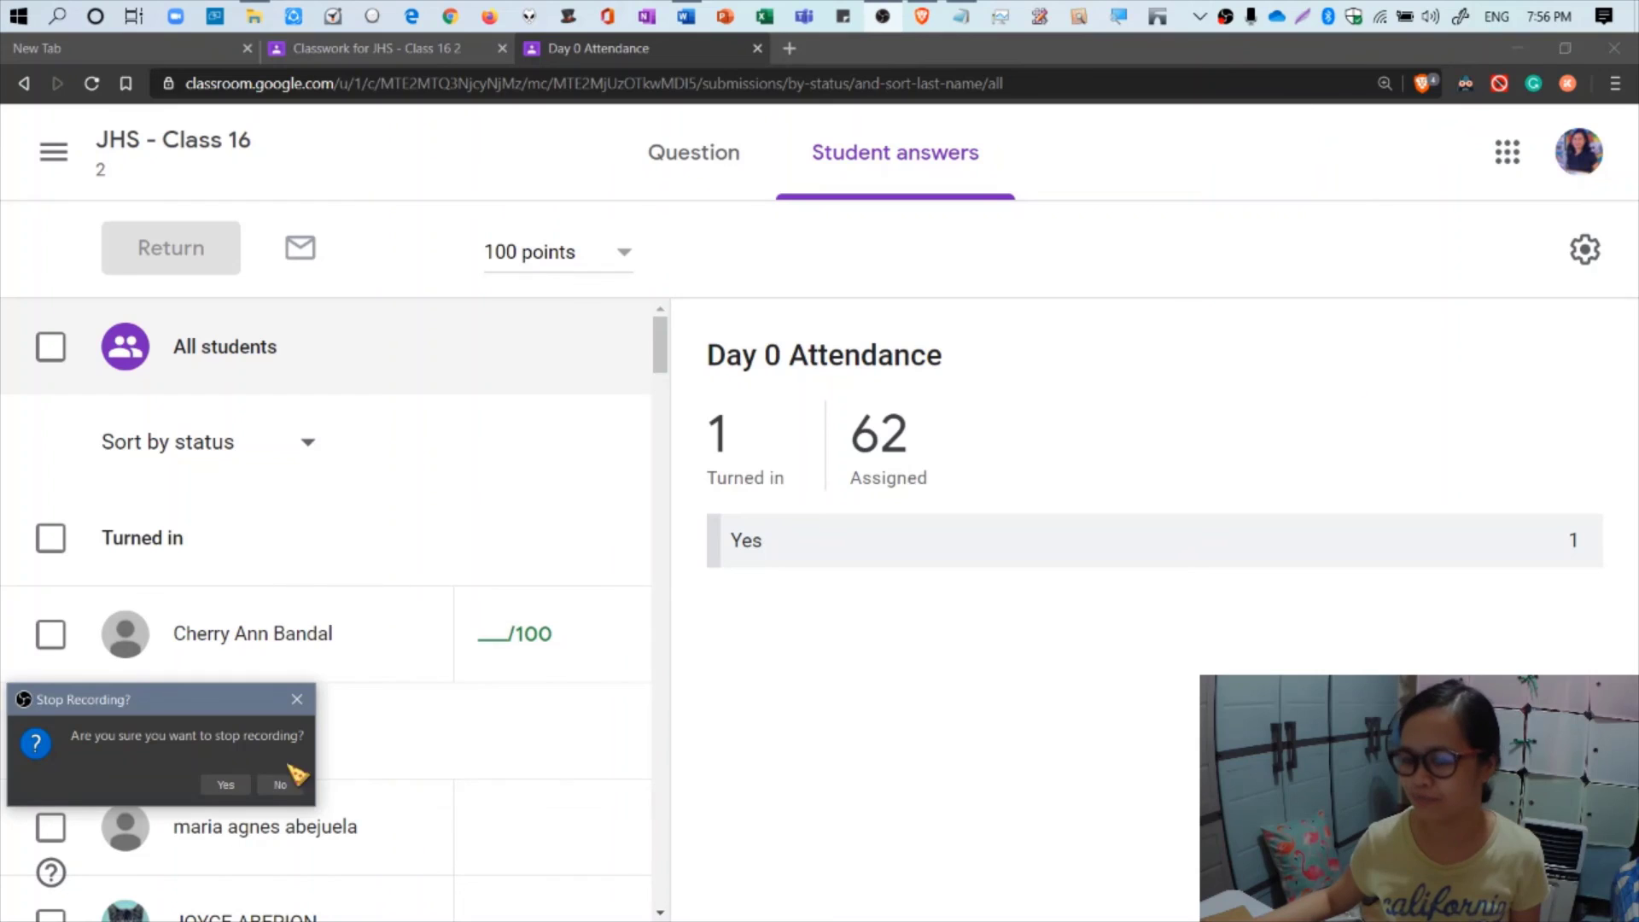
click(224, 782)
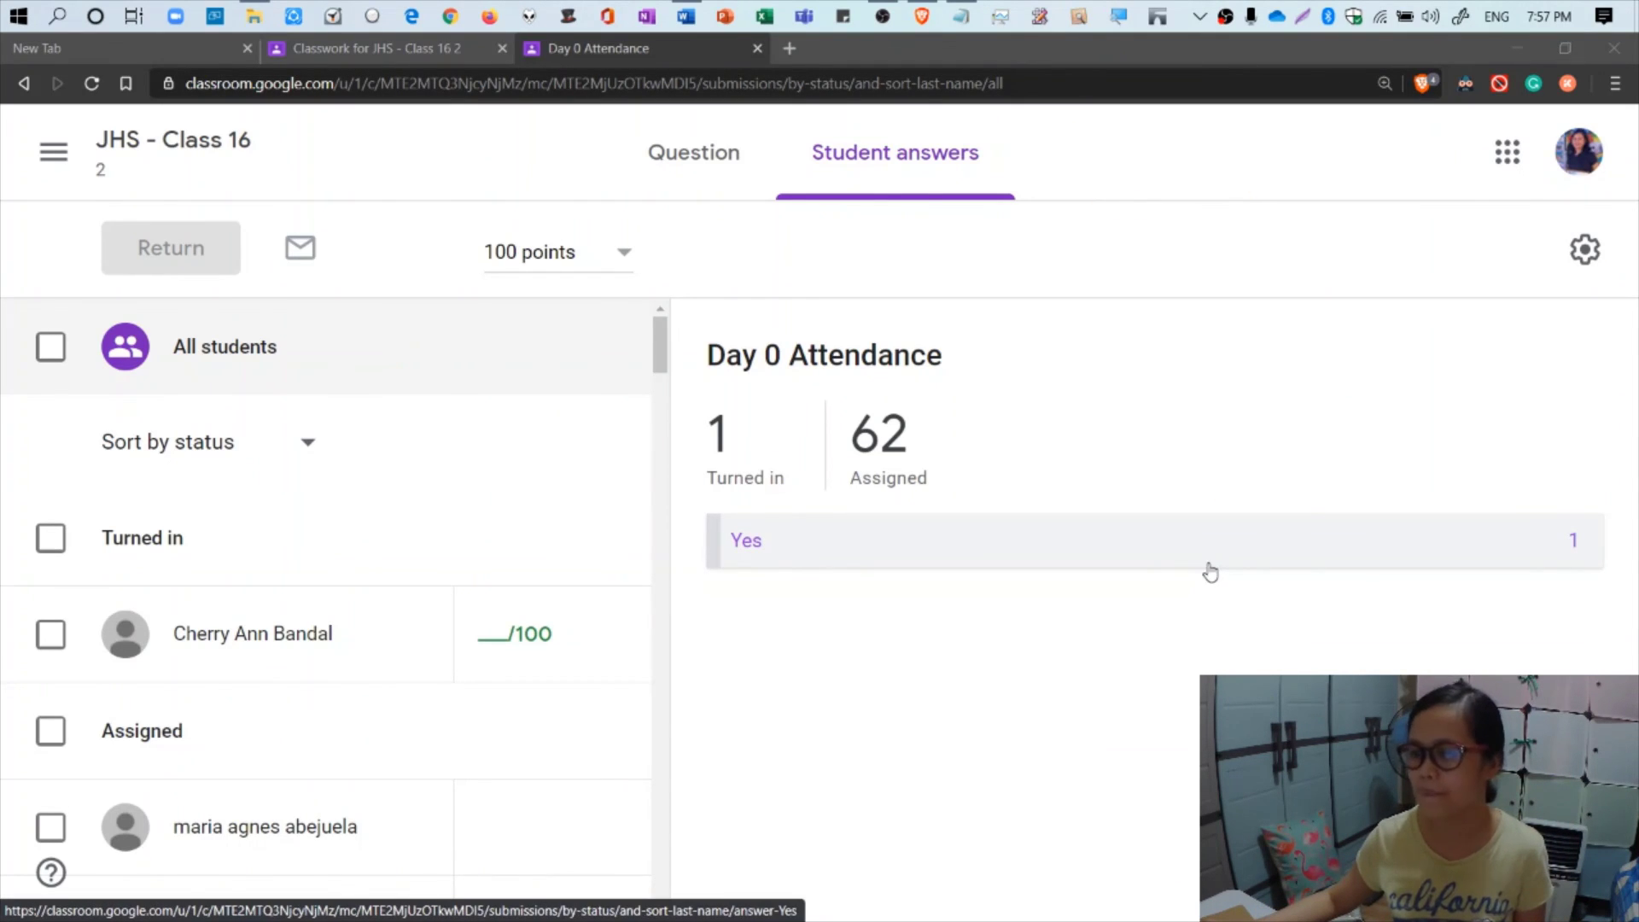
scroll(640, 603, down, 1)
scroll(641, 603, up, 1)
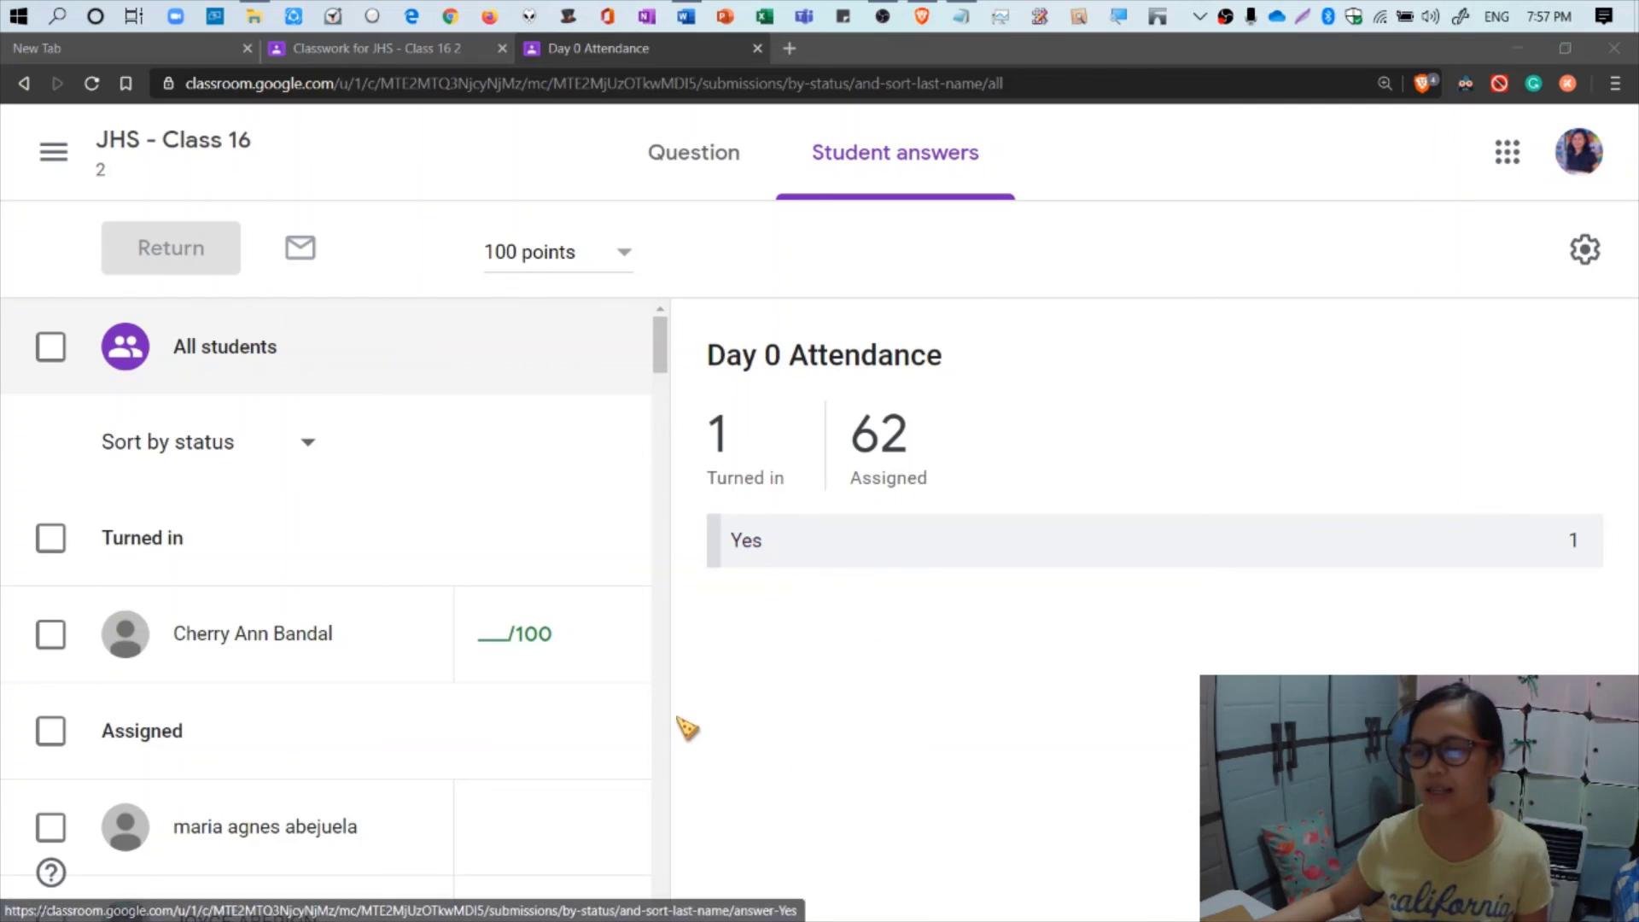
scroll(650, 694, down, 1)
scroll(650, 698, up, 1)
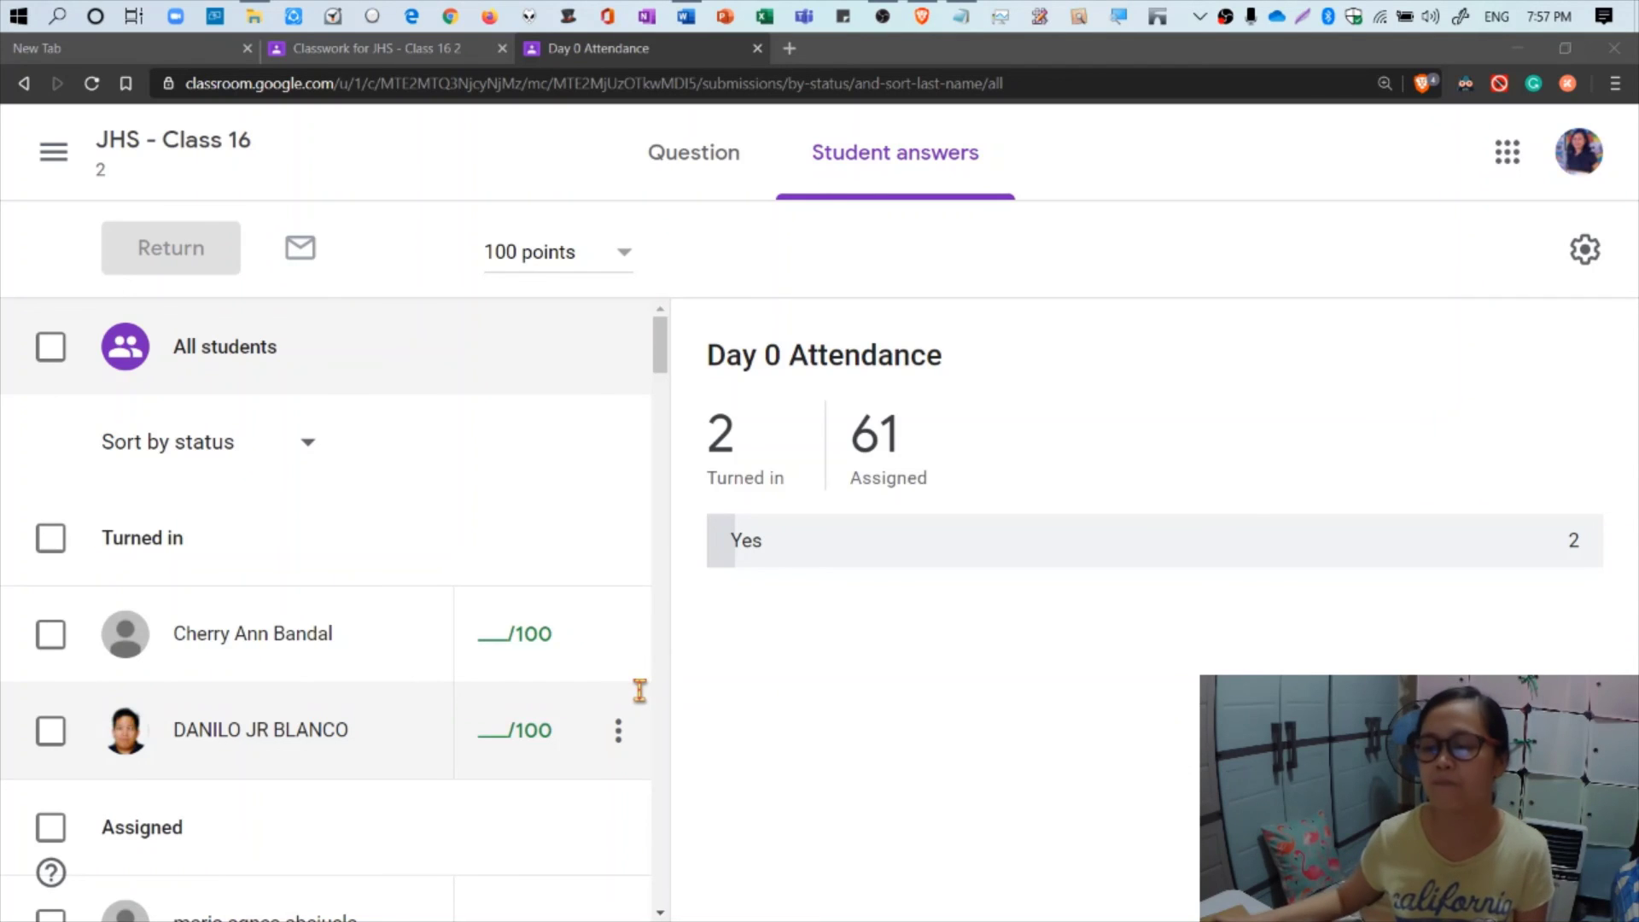
scroll(636, 689, down, 3)
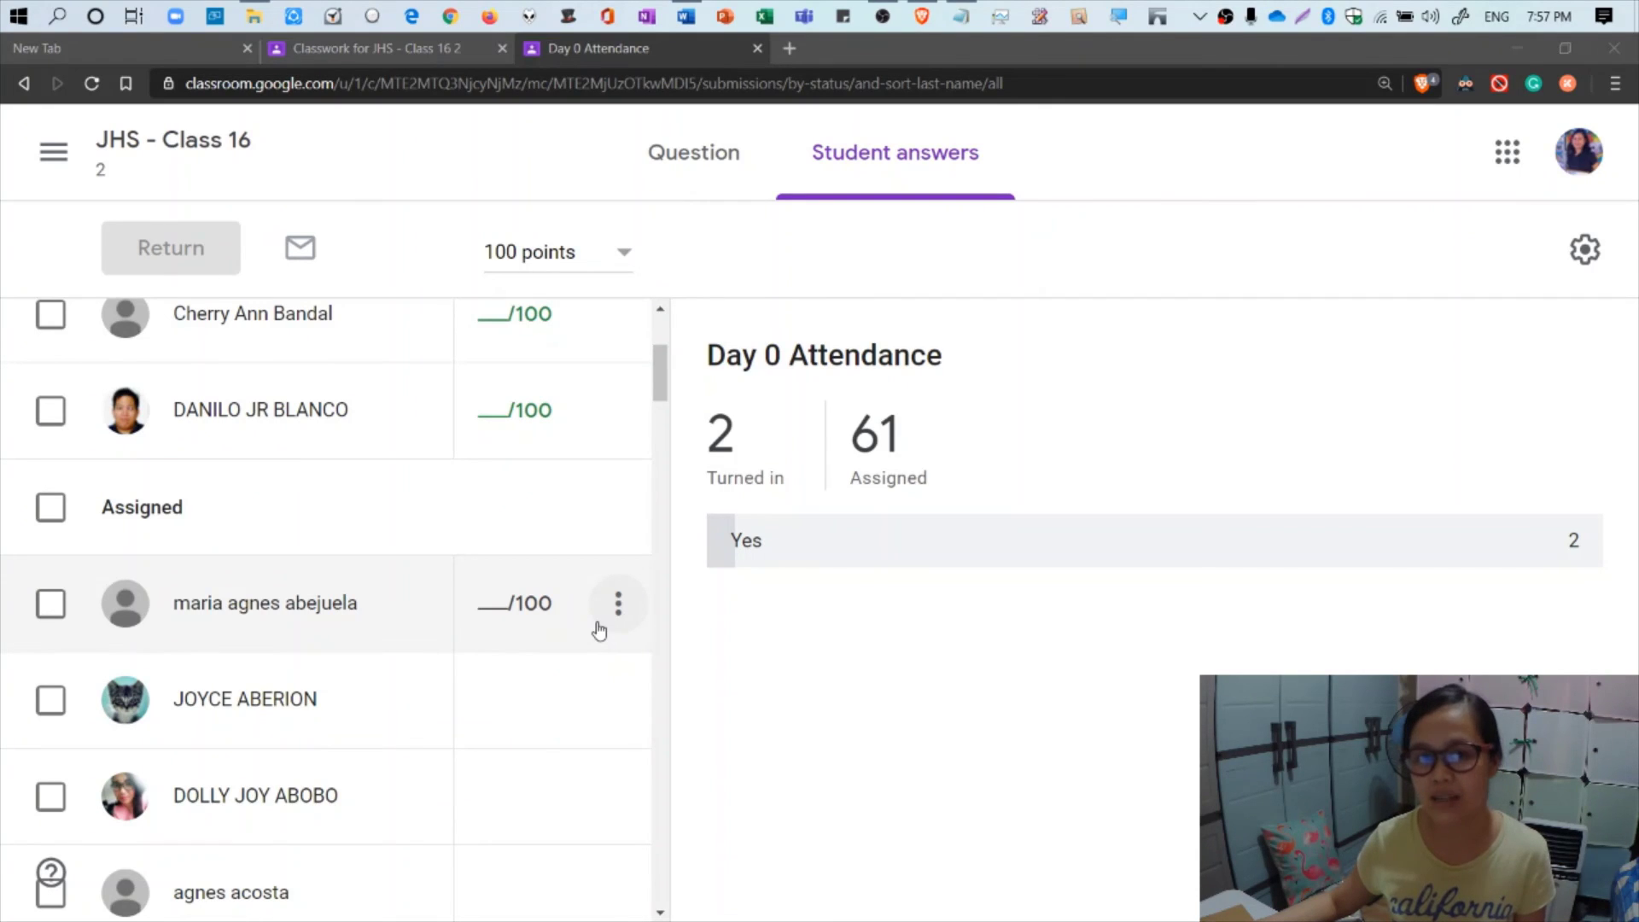
scroll(599, 630, up, 4)
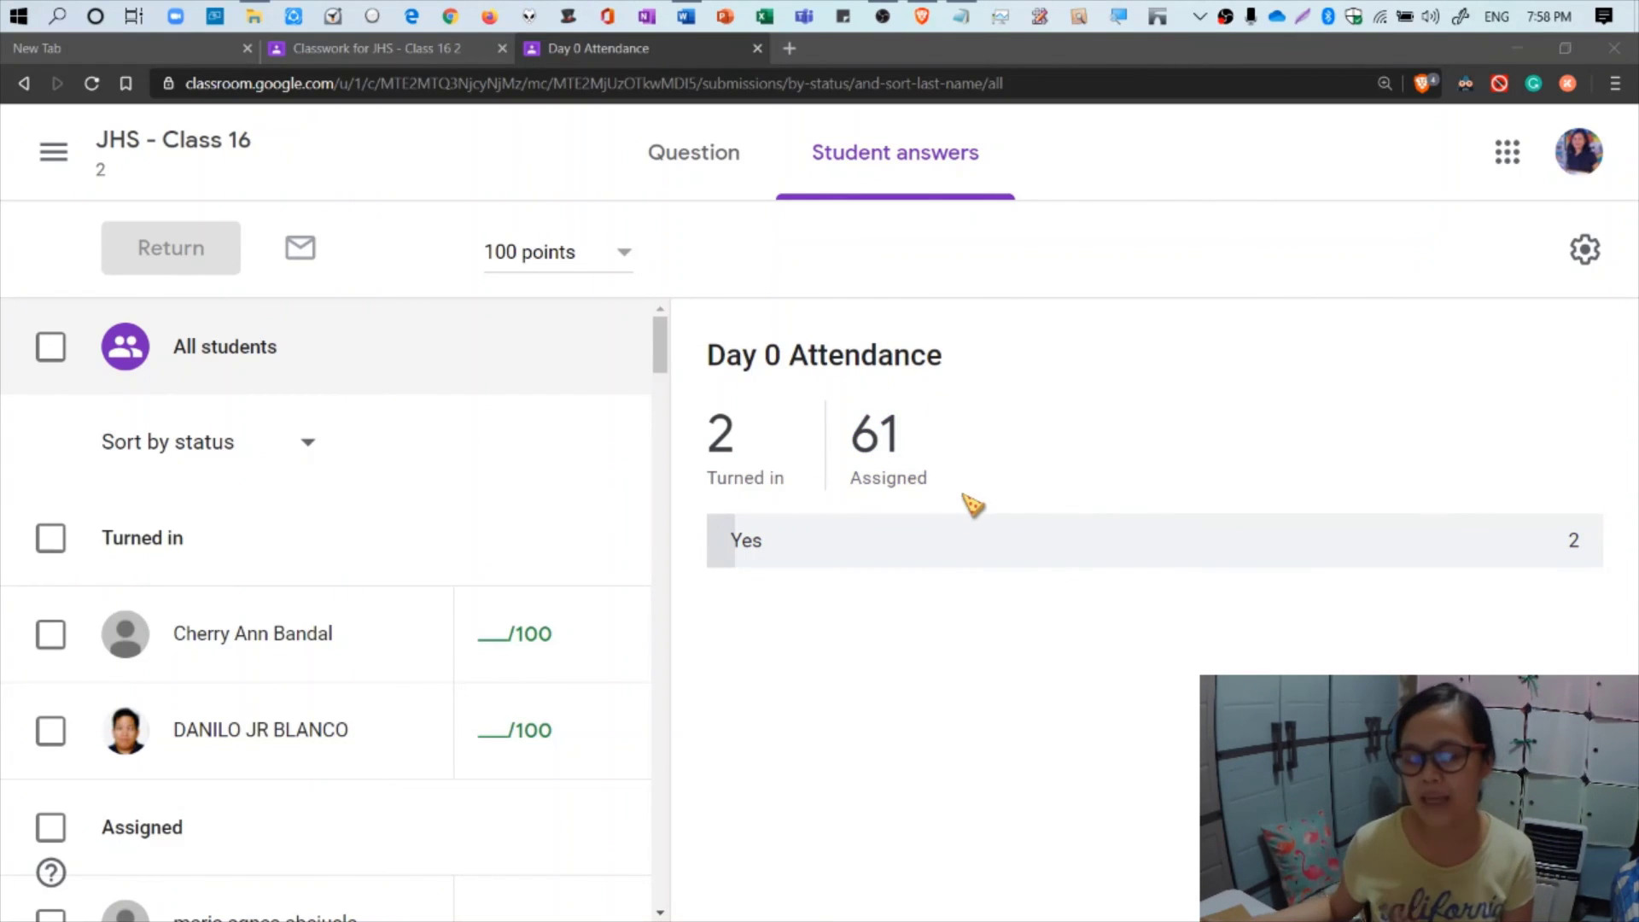
scroll(640, 711, down, 2)
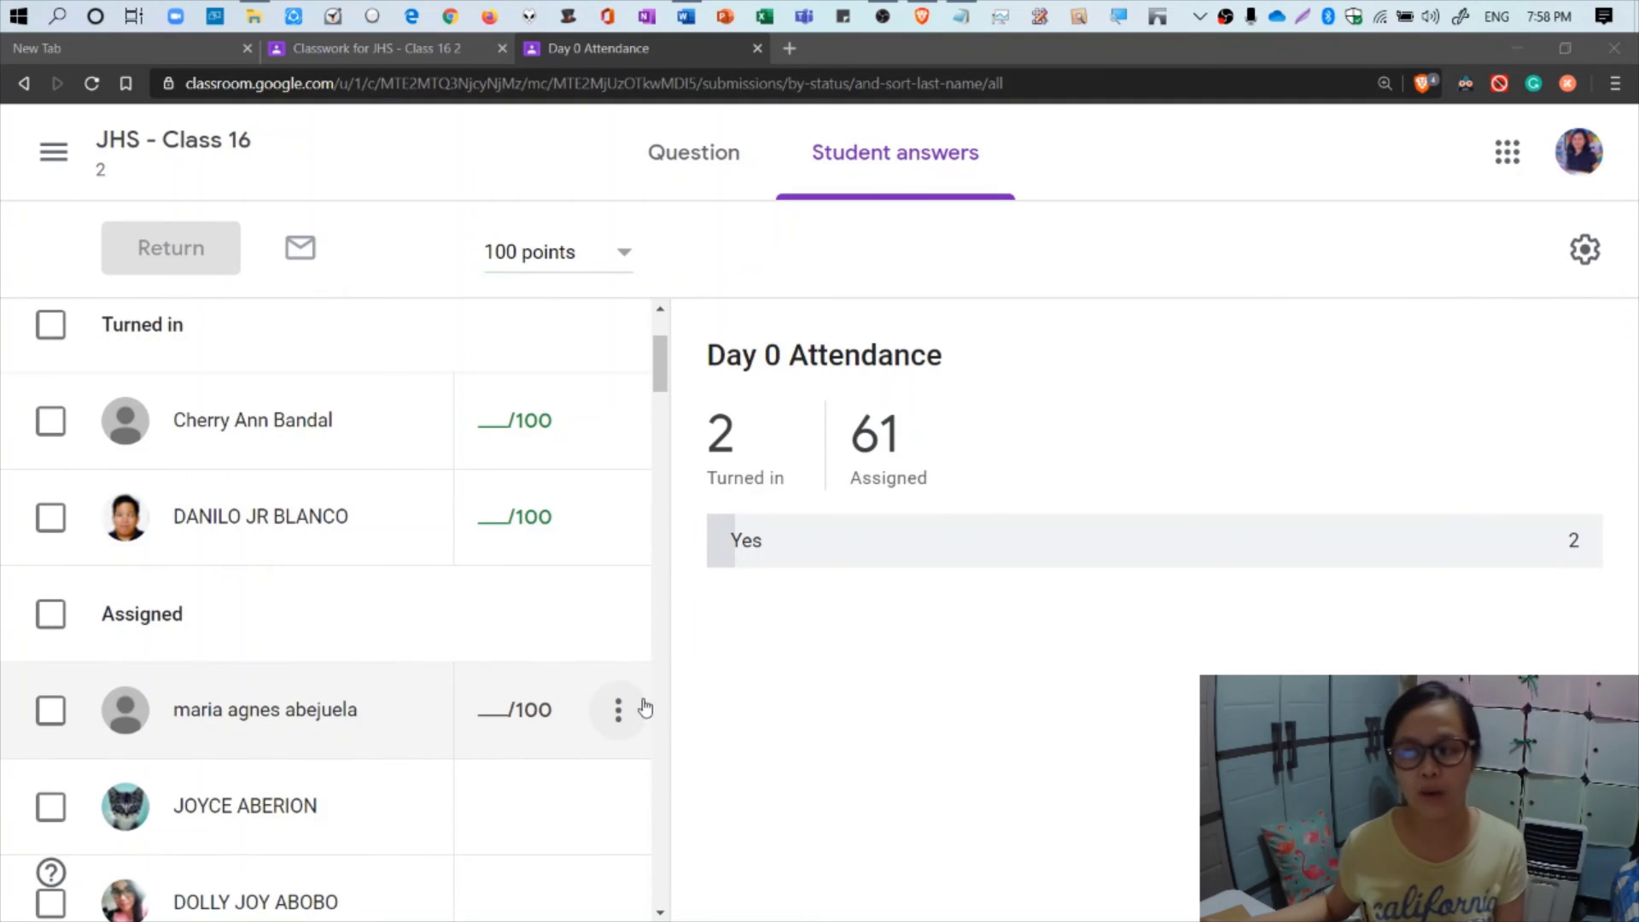
scroll(643, 696, up, 2)
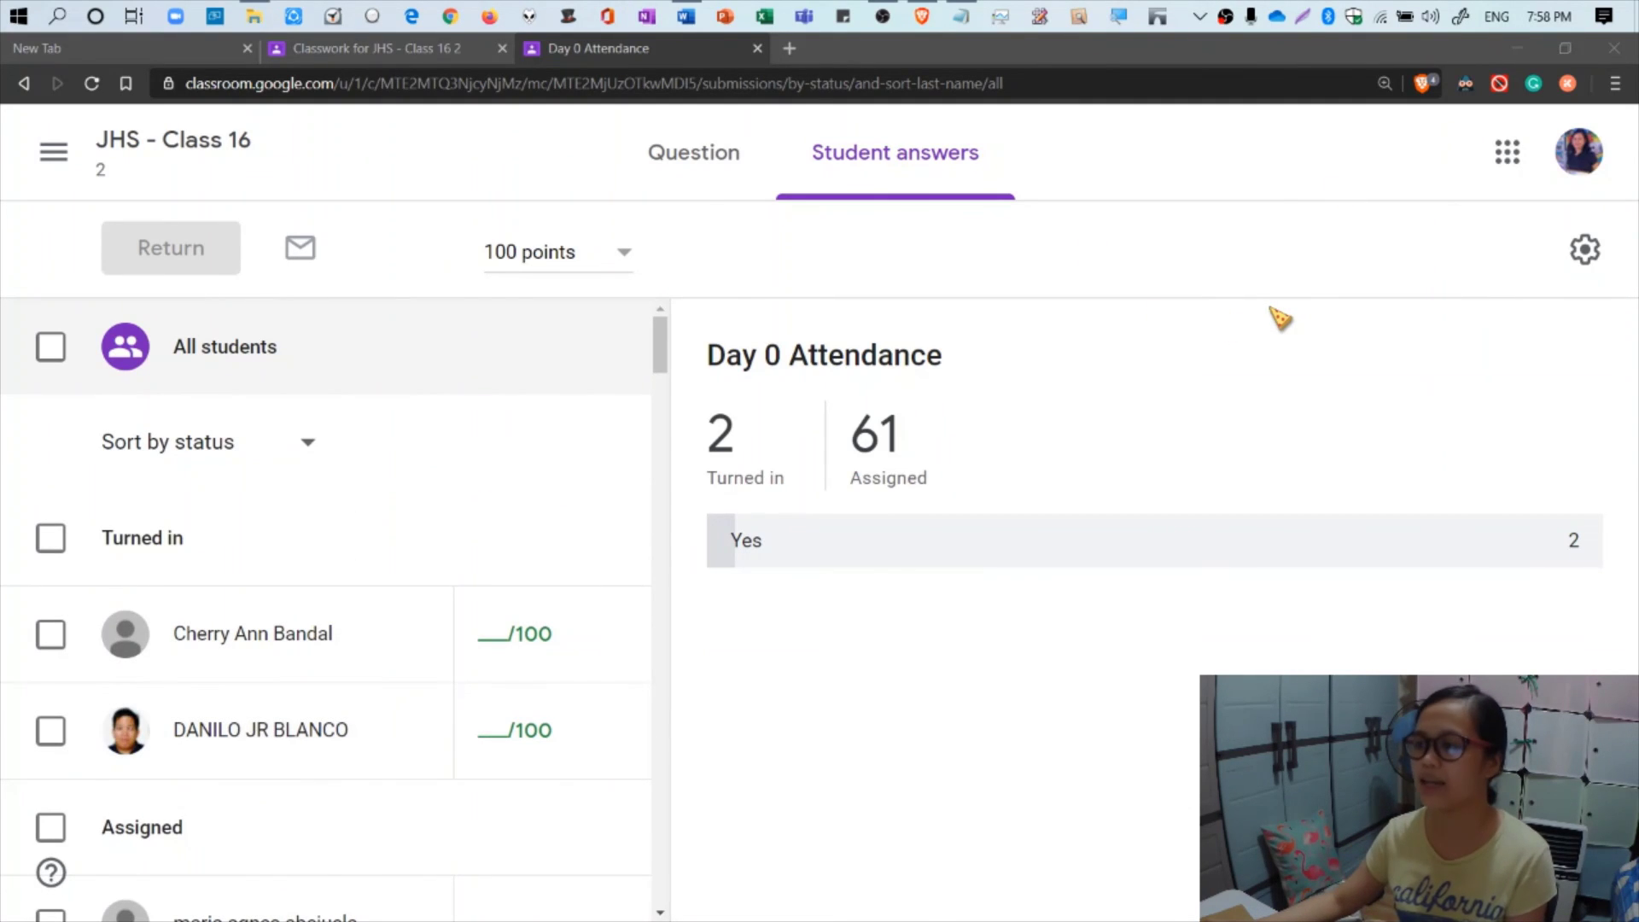